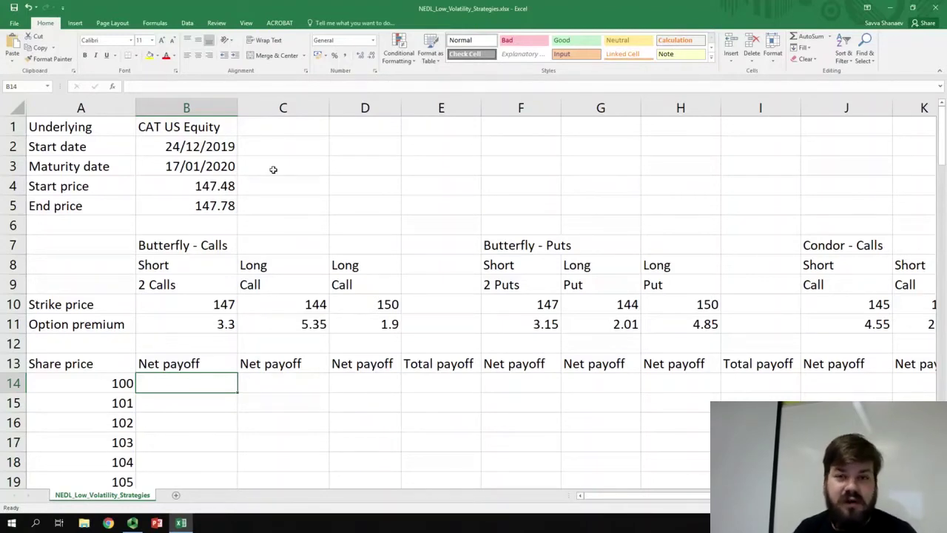
- Review the start and maturity dates, the start price, and the strikes and premiums of the Butterfly - Calls legs
left_click(216, 144)
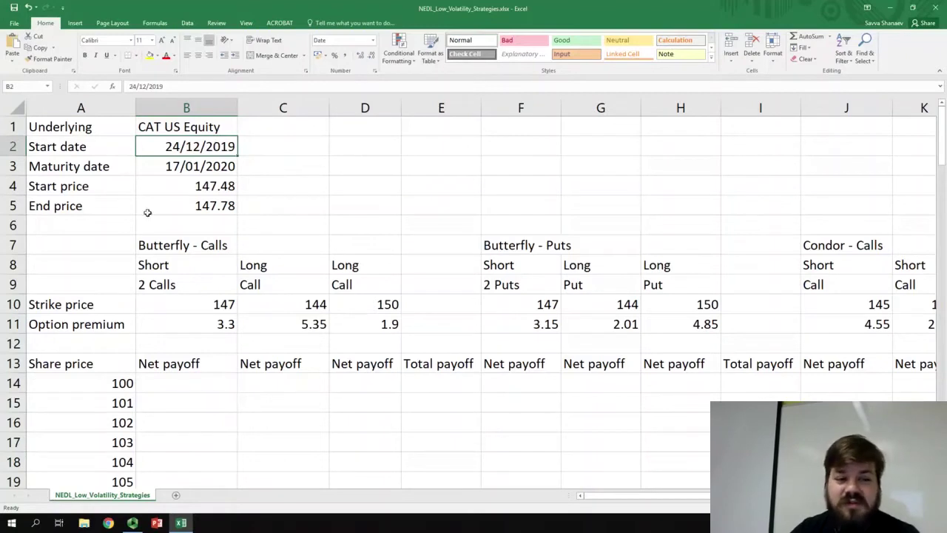
left_click(185, 168)
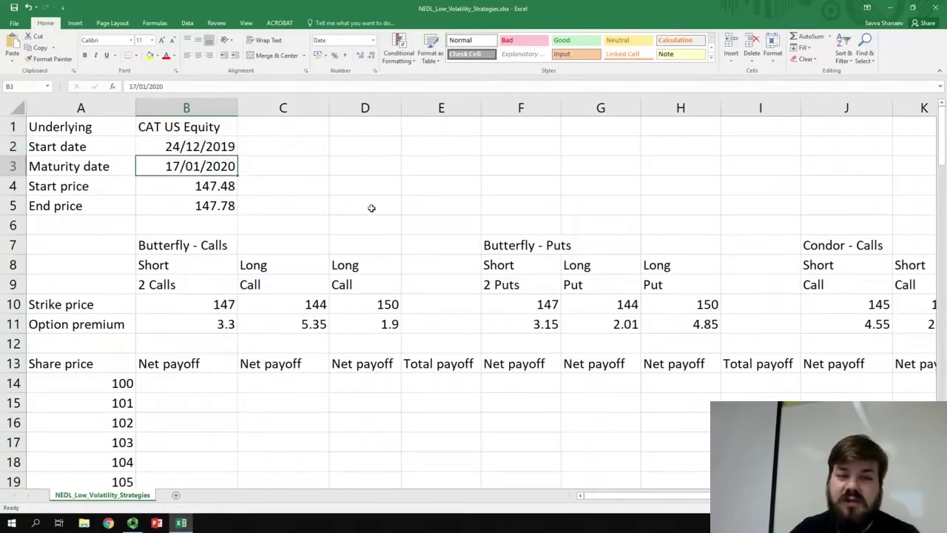
left_click(181, 186)
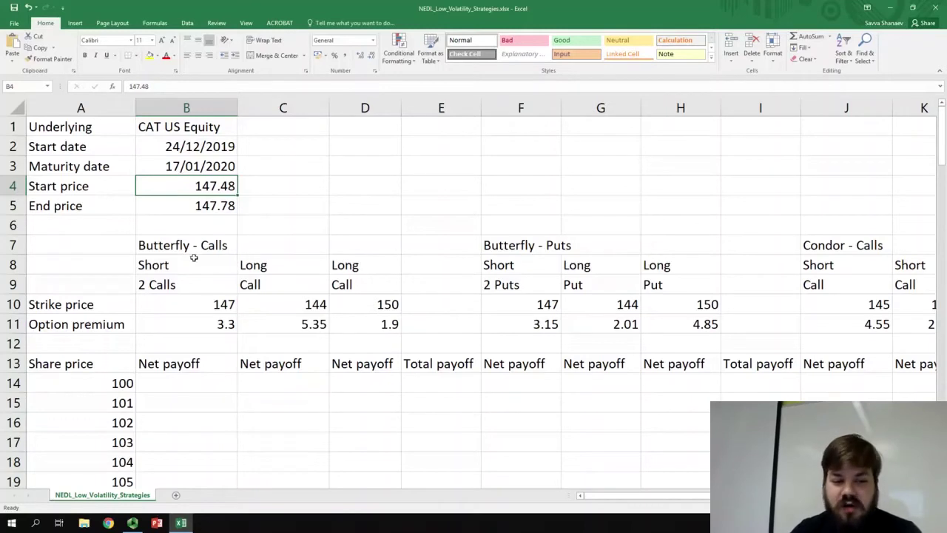
left_click_drag(177, 242, 205, 324)
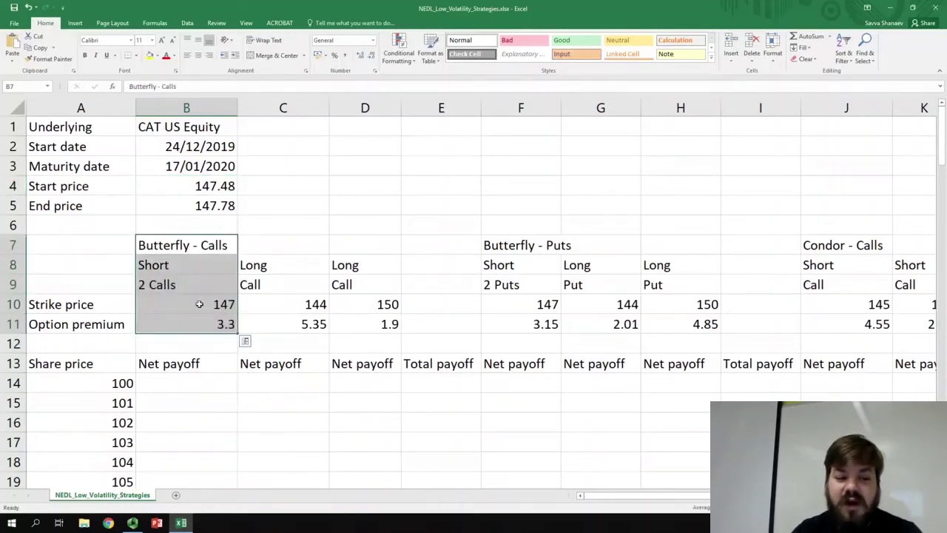
left_click(200, 304)
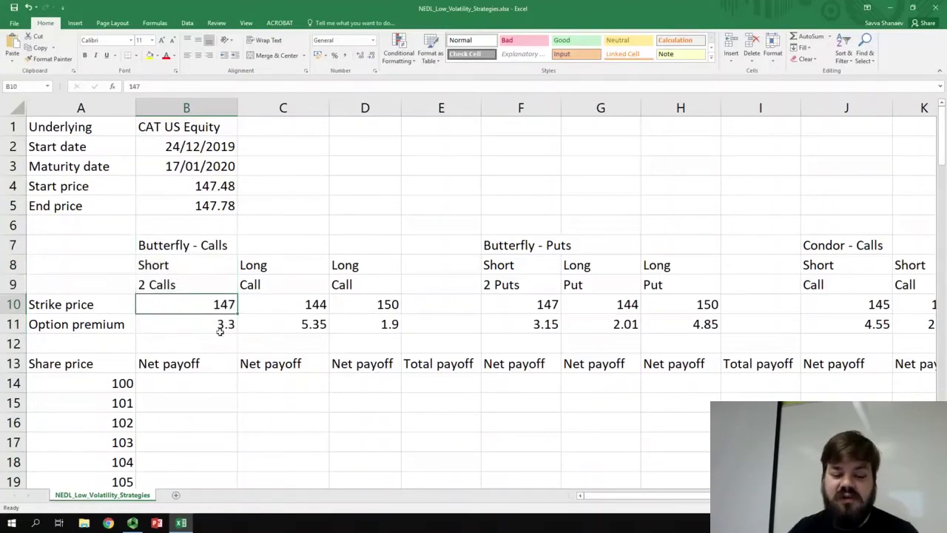
left_click(215, 325)
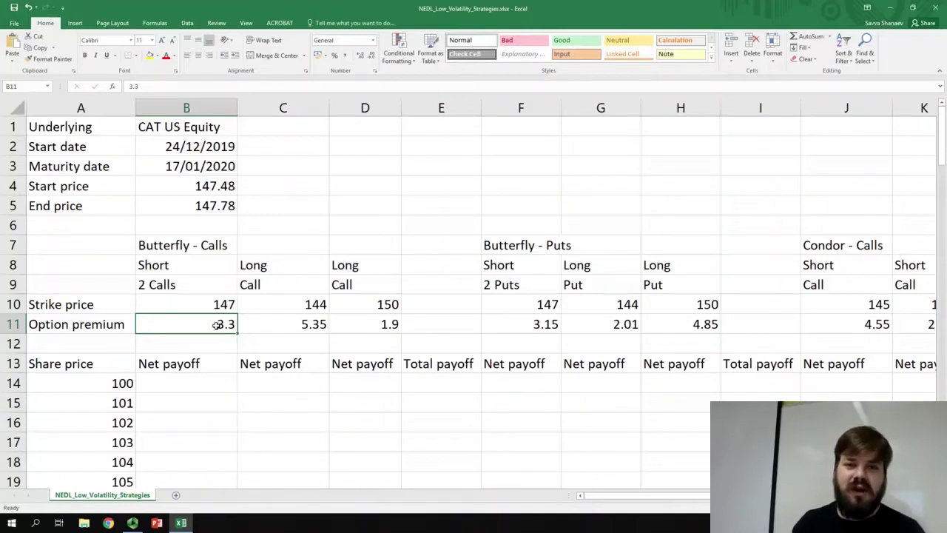
left_click(272, 303)
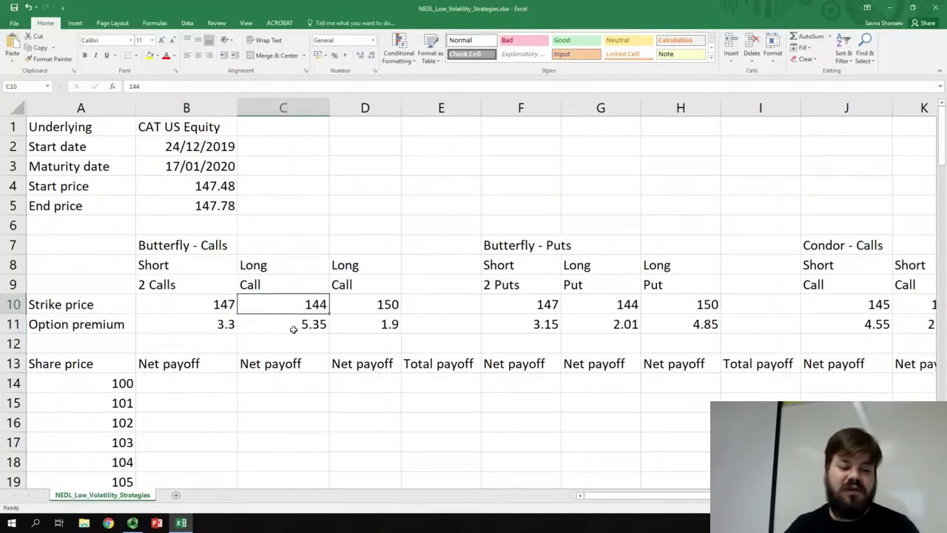
left_click(294, 330)
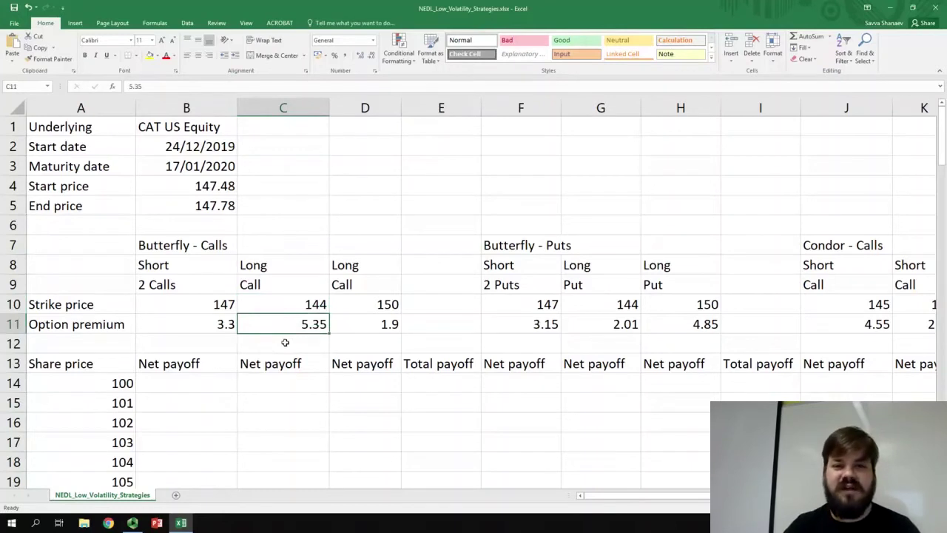
left_click(359, 304)
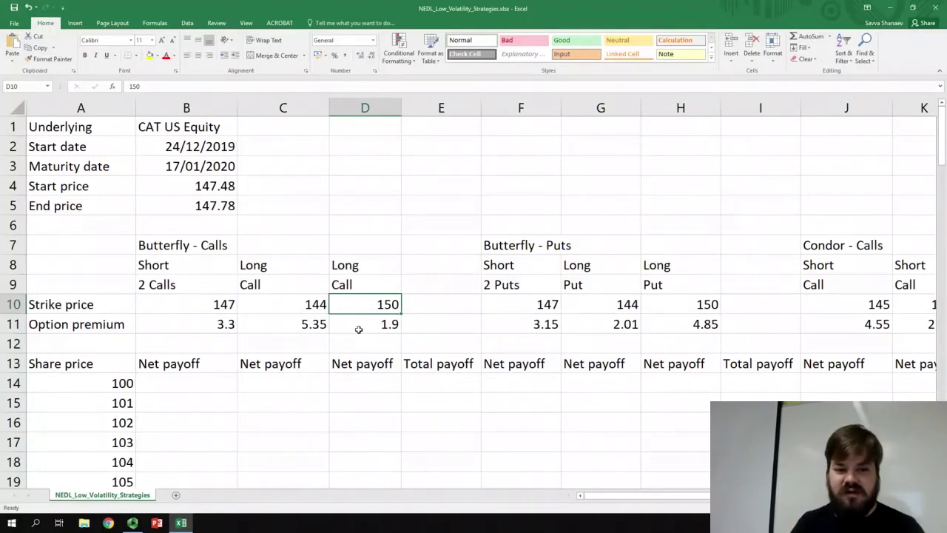
left_click(309, 306)
left_click(198, 301)
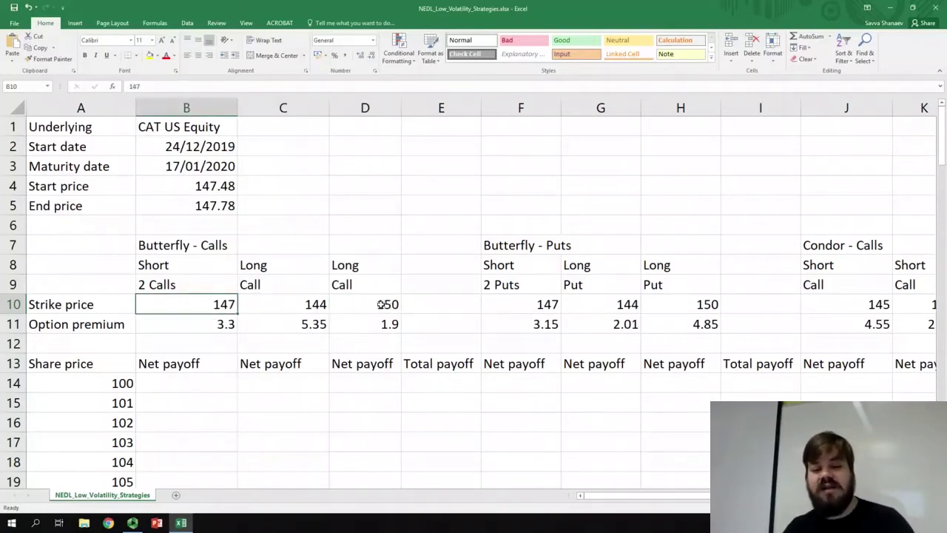
left_click(381, 304)
left_click(178, 306)
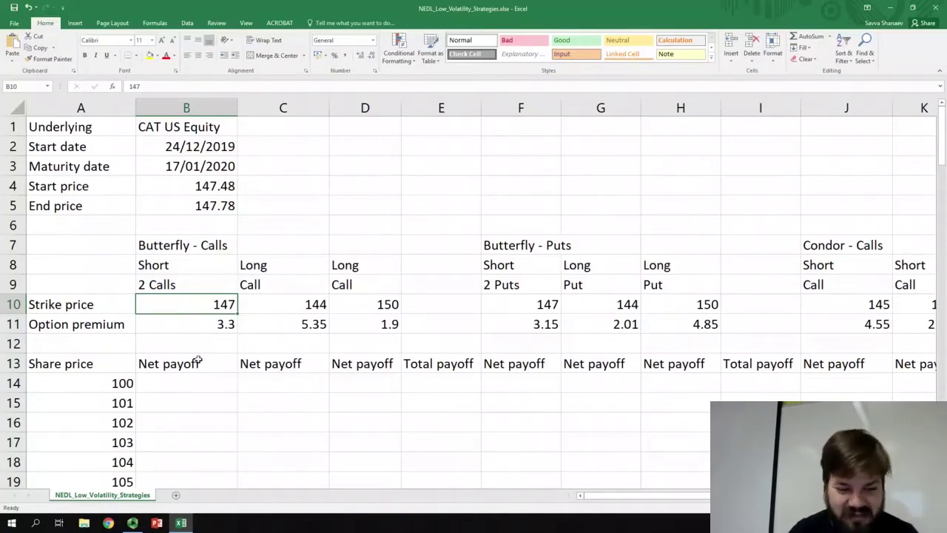
- Begin an IF formula in B14 for the two short calls, testing A14<$B$10 and returning 0 when true
left_click(192, 386)
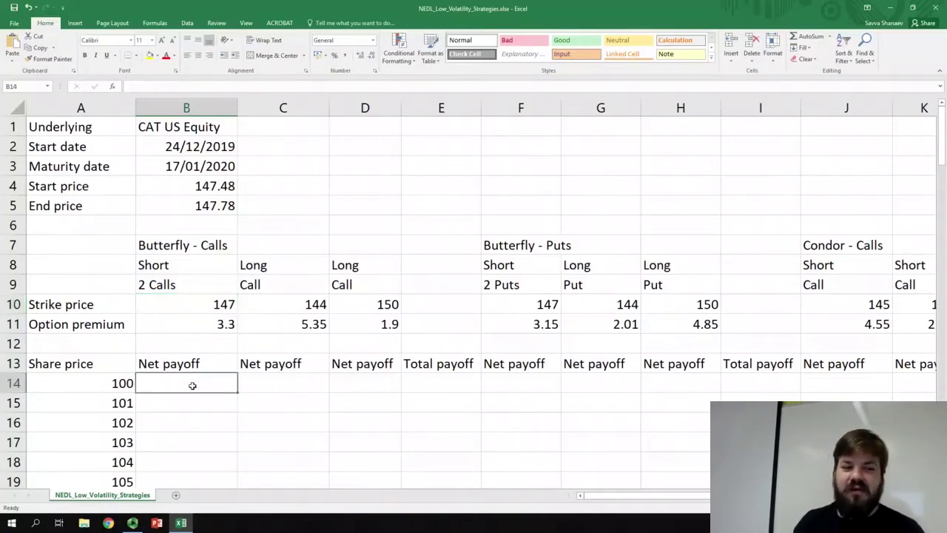
type("=")
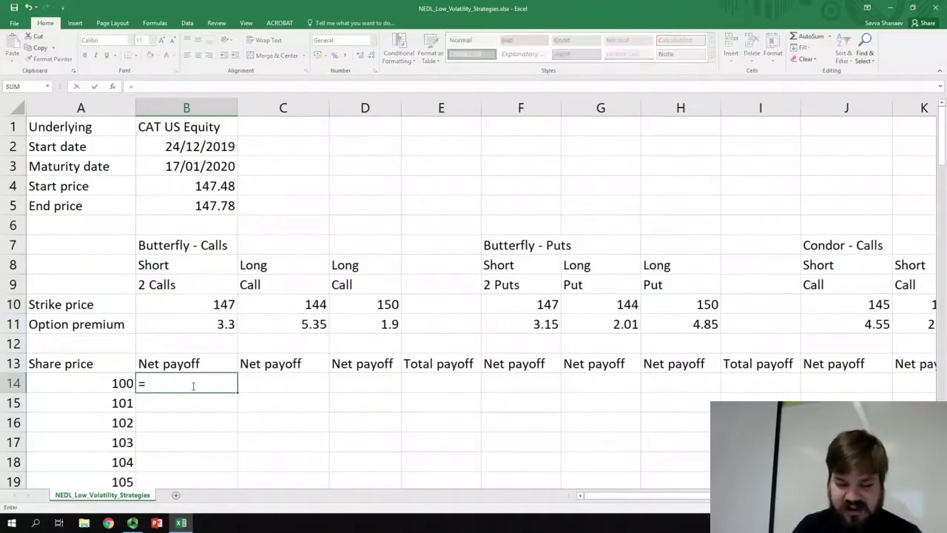
type("IF(")
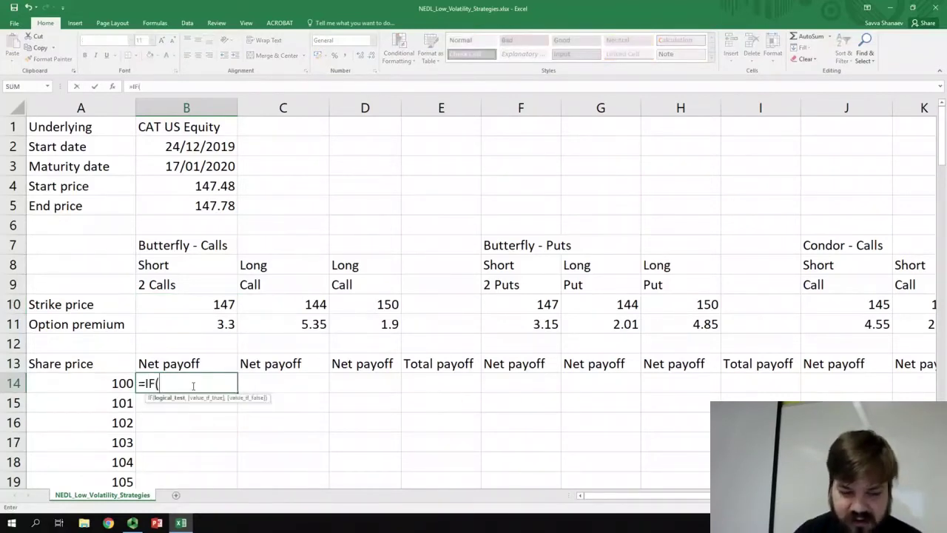
left_click(82, 378)
type("<")
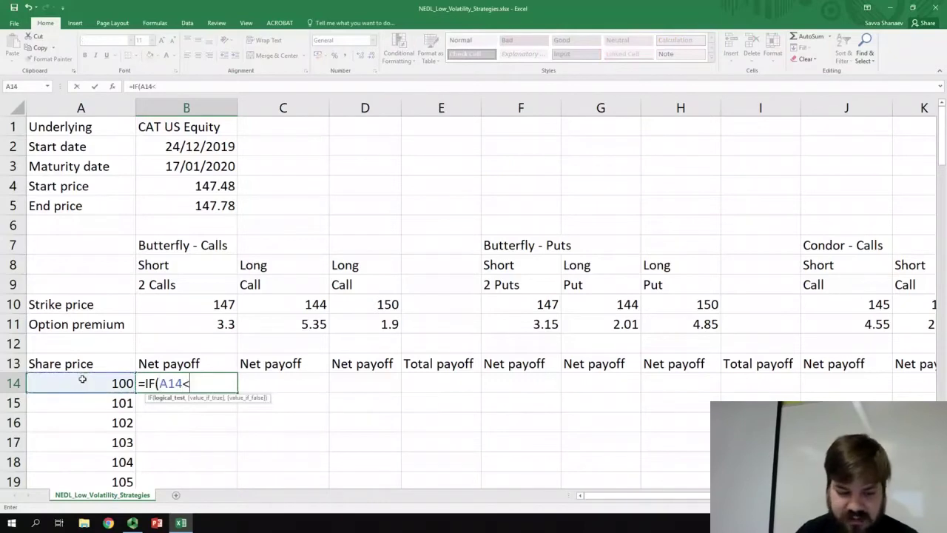
left_click(184, 312)
key("F4")
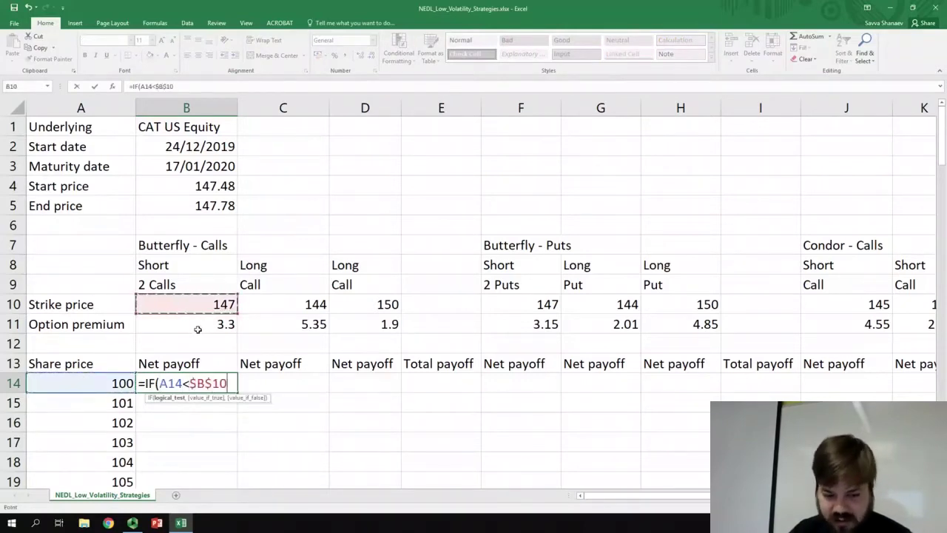
type(",")
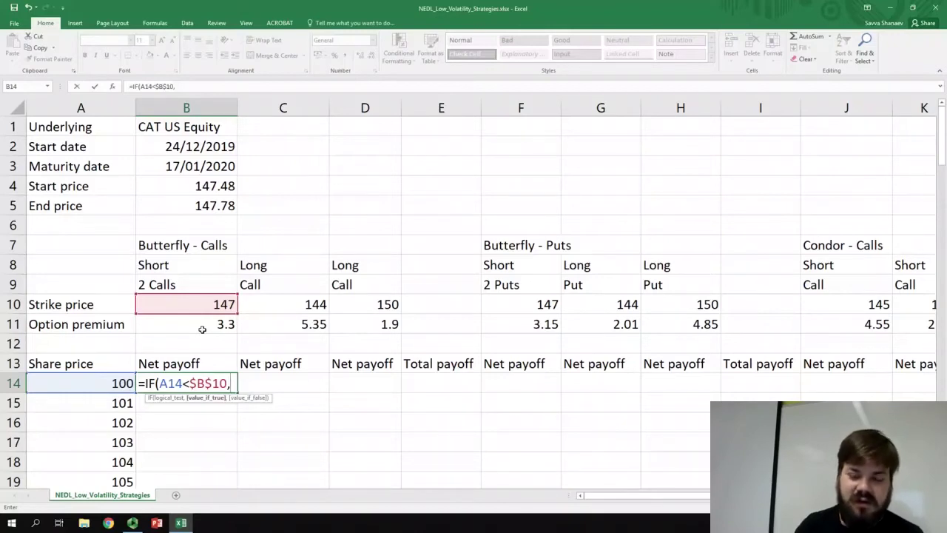
type("0,")
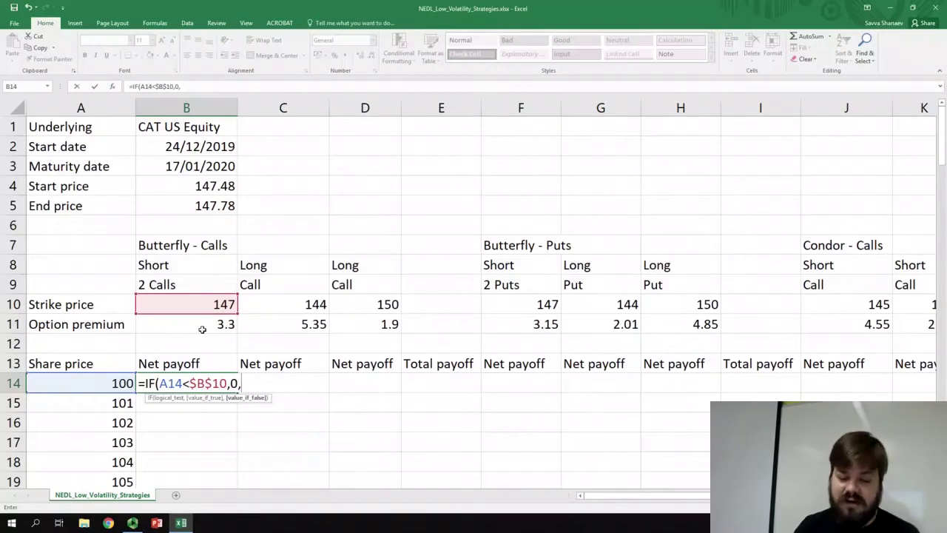
- Give the IF in B14 the false result $B$10-A14, close it and multiply it by 2
left_click(200, 304)
key("F4")
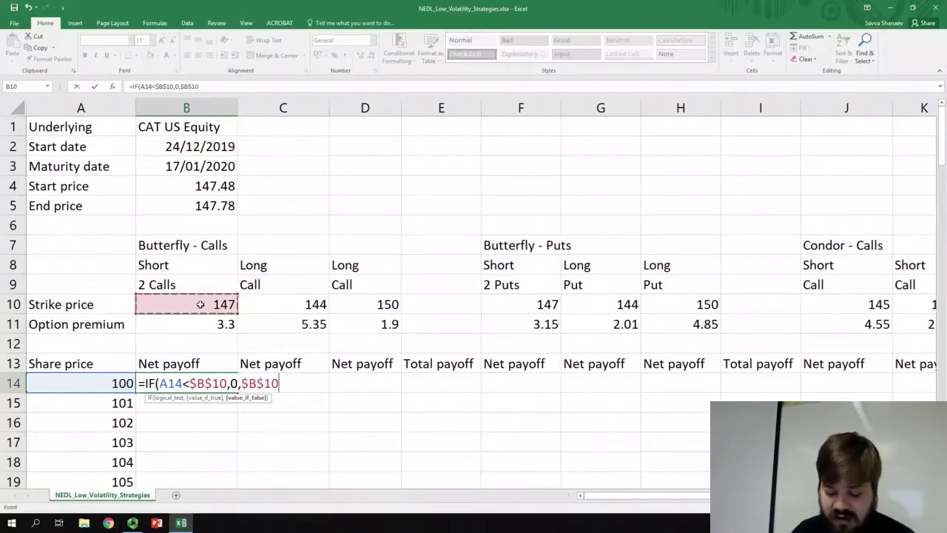
type("-")
left_click(107, 379)
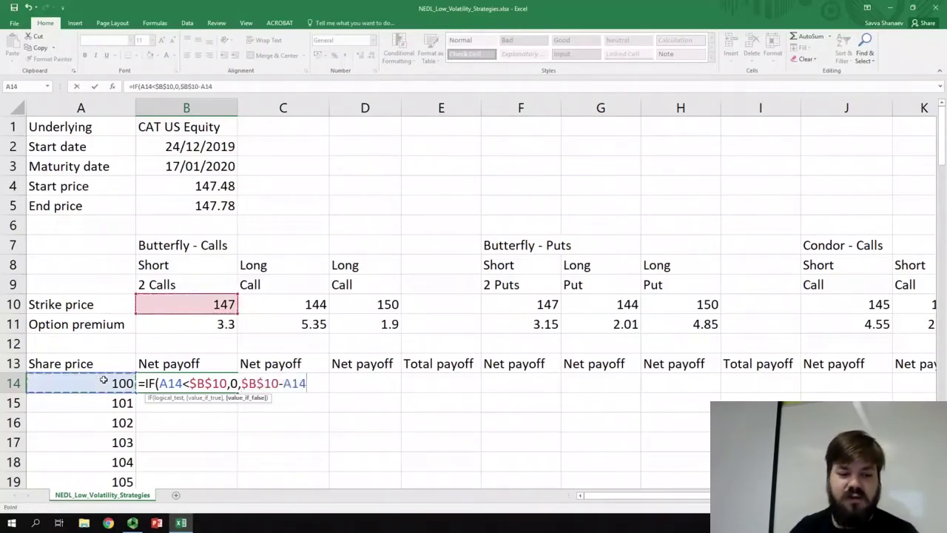
type(")")
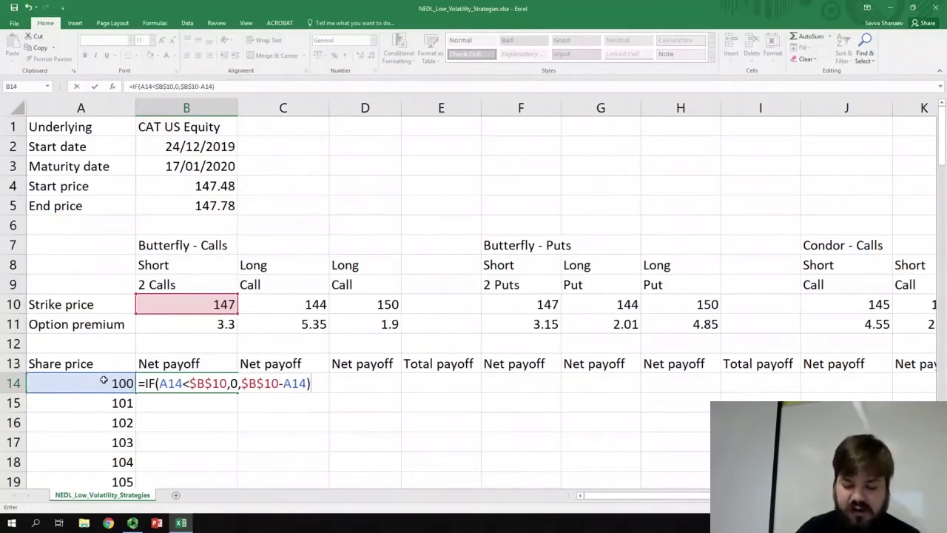
type("*2")
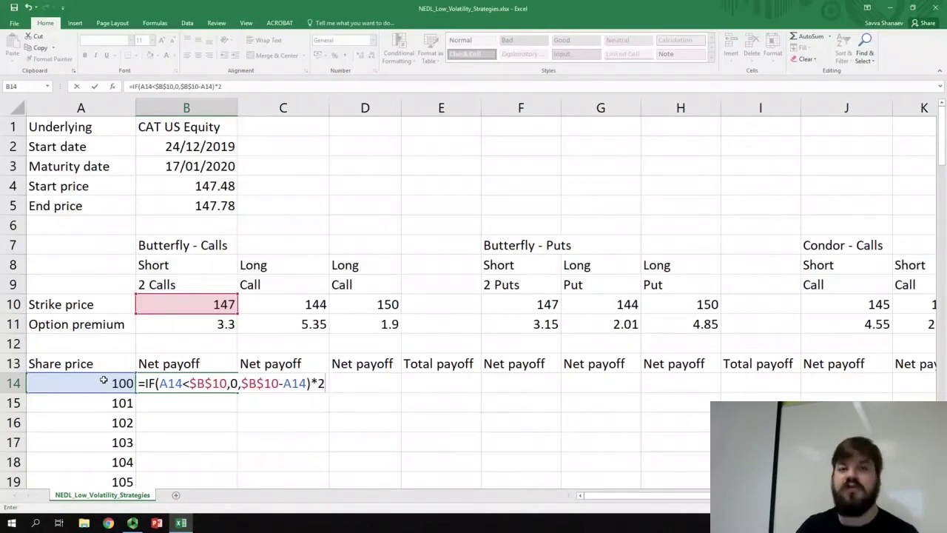
- Add the doubled premium $B$11*2 to the B14 formula and fill it down for all share prices
type("+")
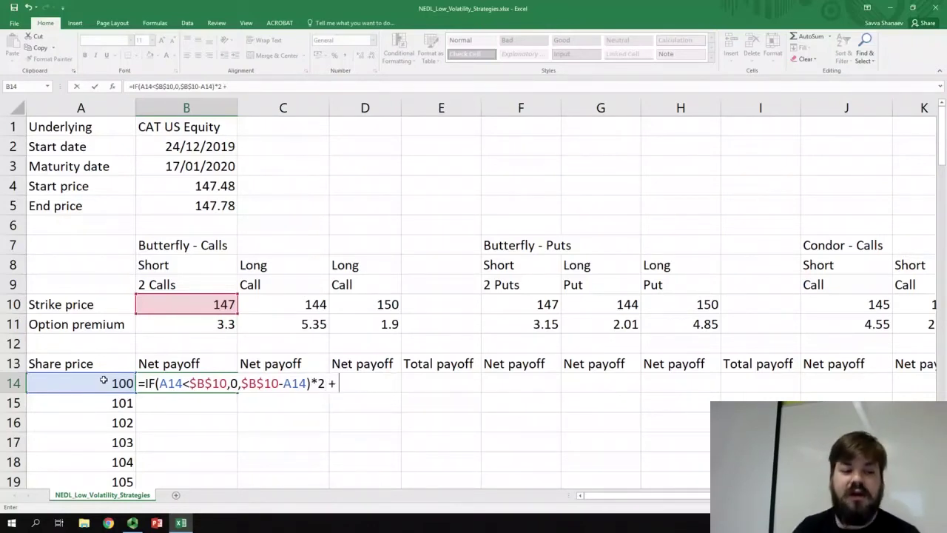
left_click(211, 324)
key("F4")
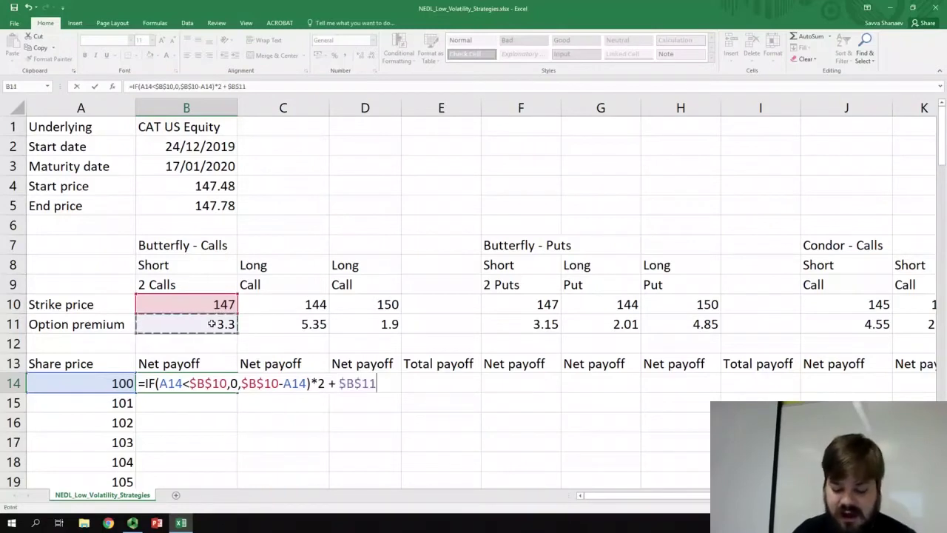
type("*2")
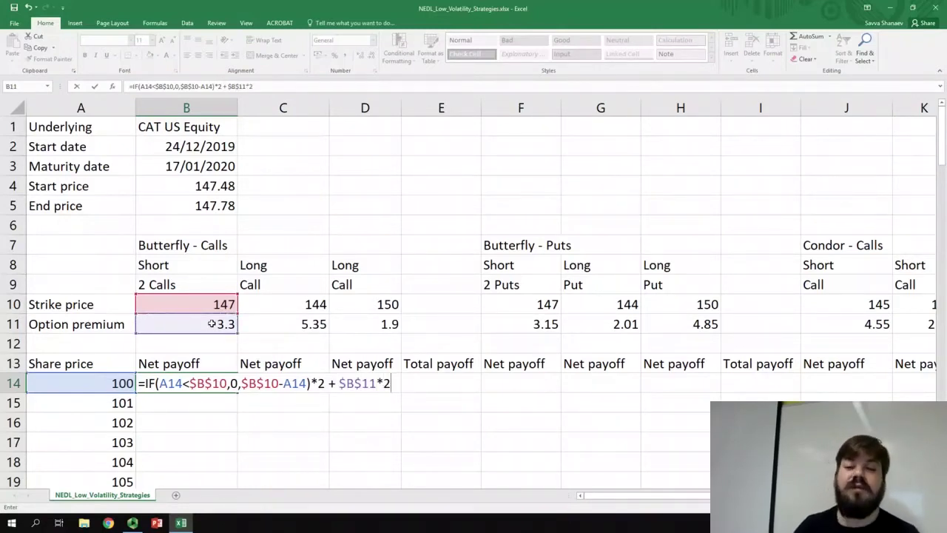
key("Return")
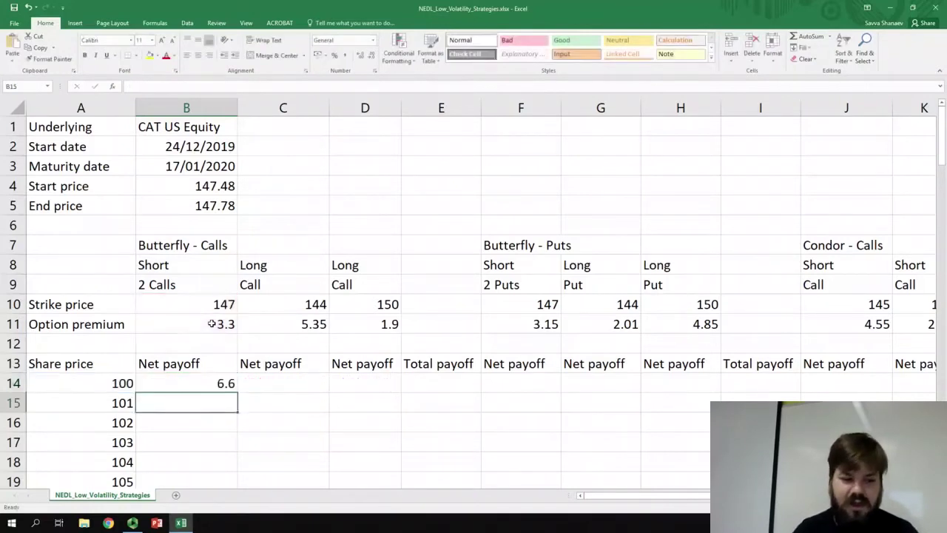
key("Up")
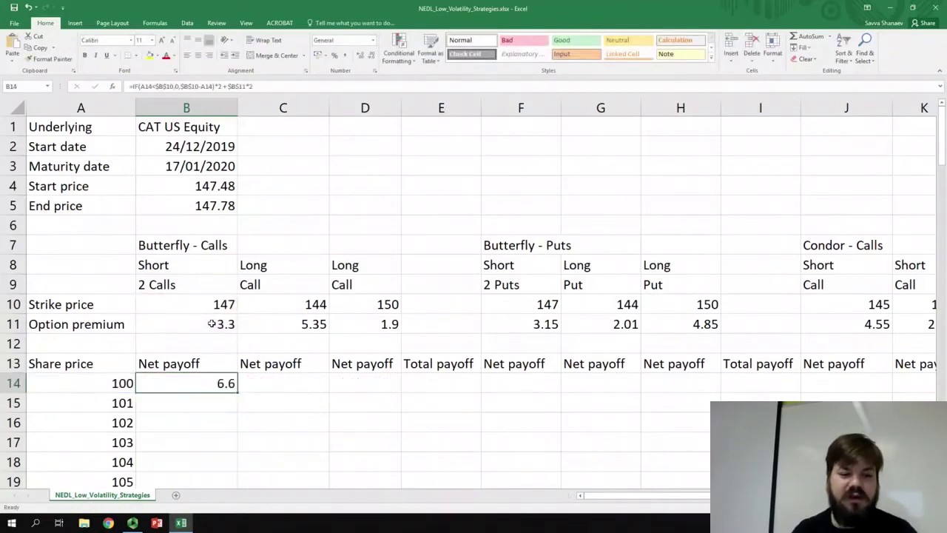
double_click(237, 390)
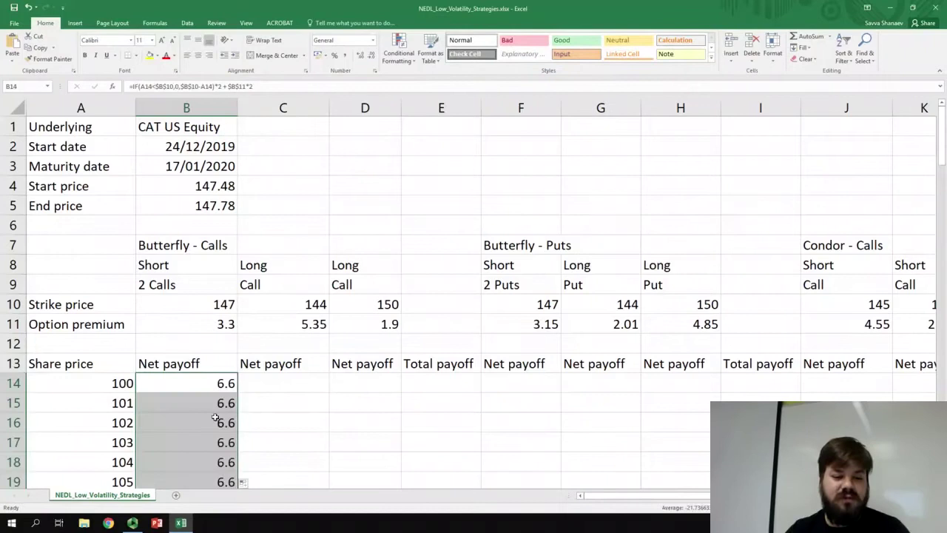
- Begin an IF formula in C14 for the first long call, testing $A14<C$10 and returning 0 when true
left_click(267, 380)
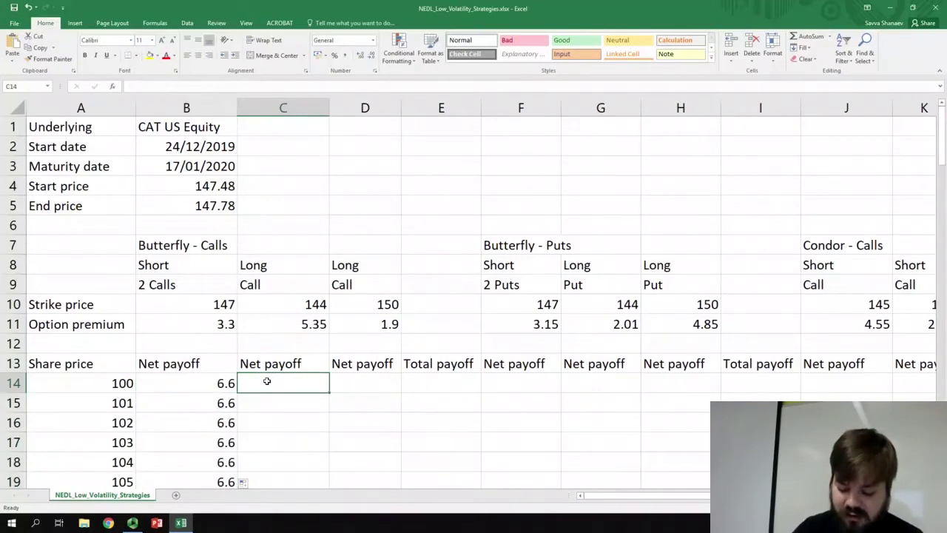
type("=IF(")
left_click(89, 384)
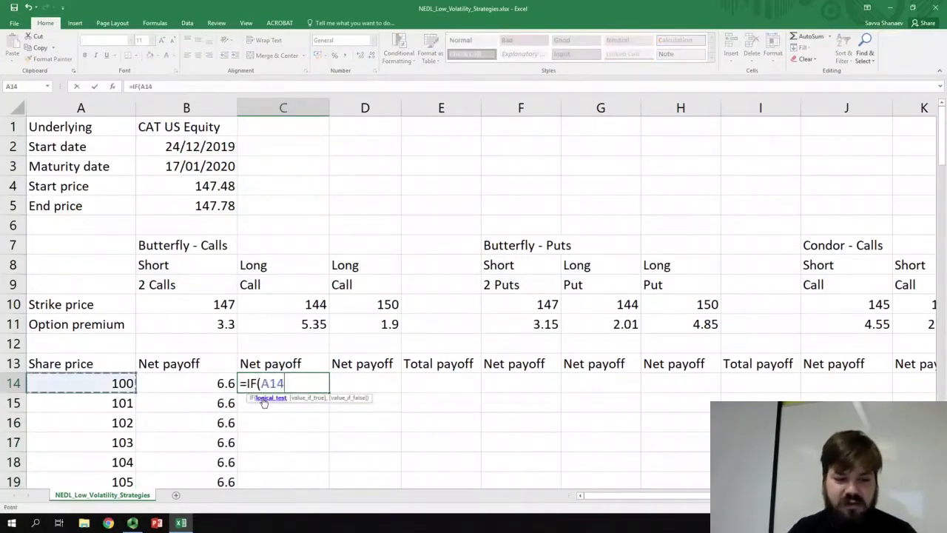
left_click(261, 383)
type("$")
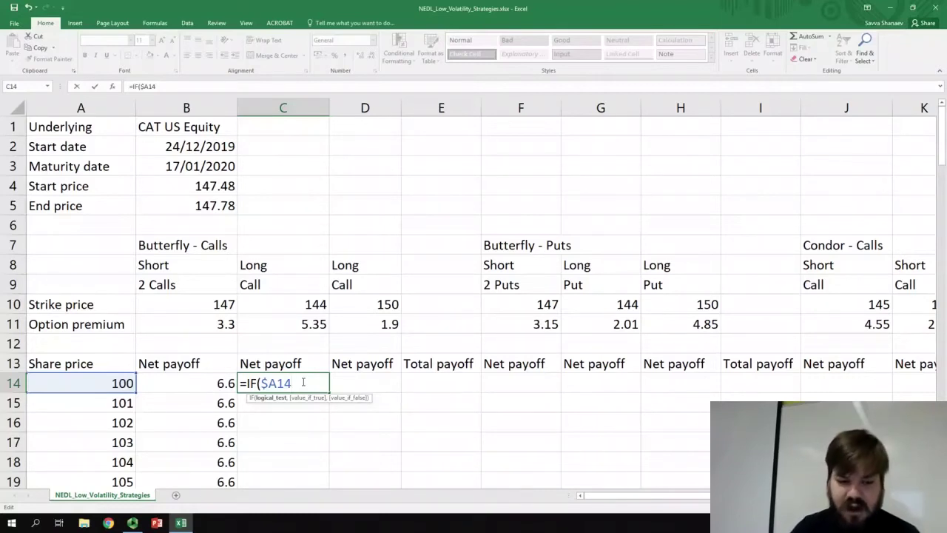
type("<")
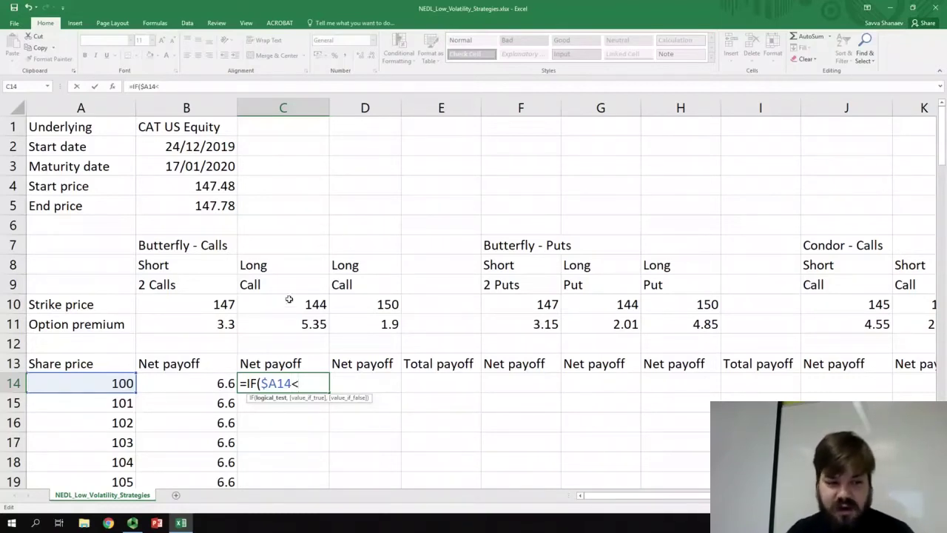
left_click(288, 299)
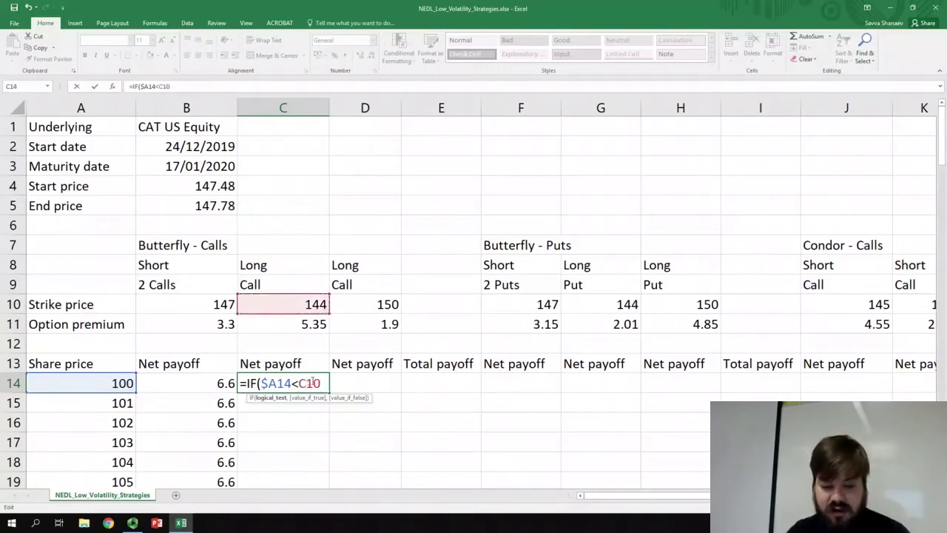
key("F4")
key("F4")
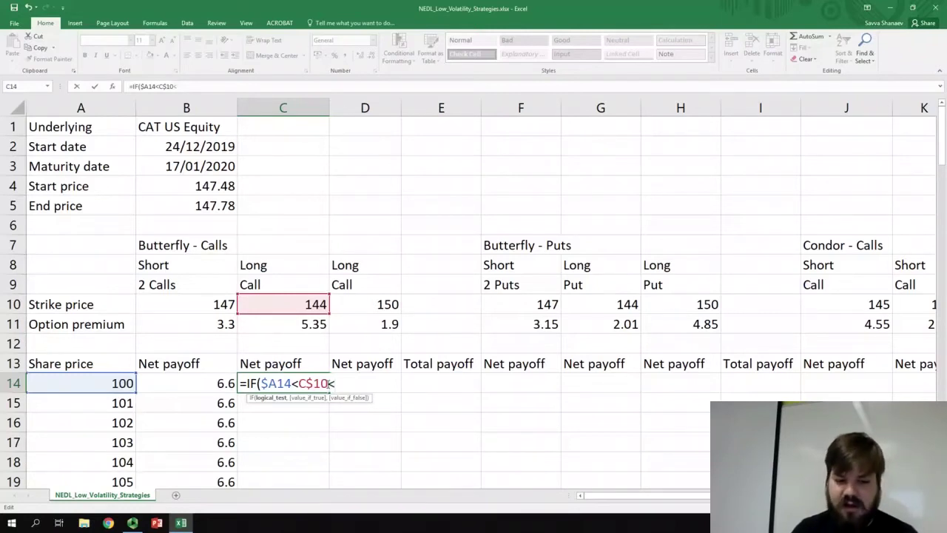
type(",0,")
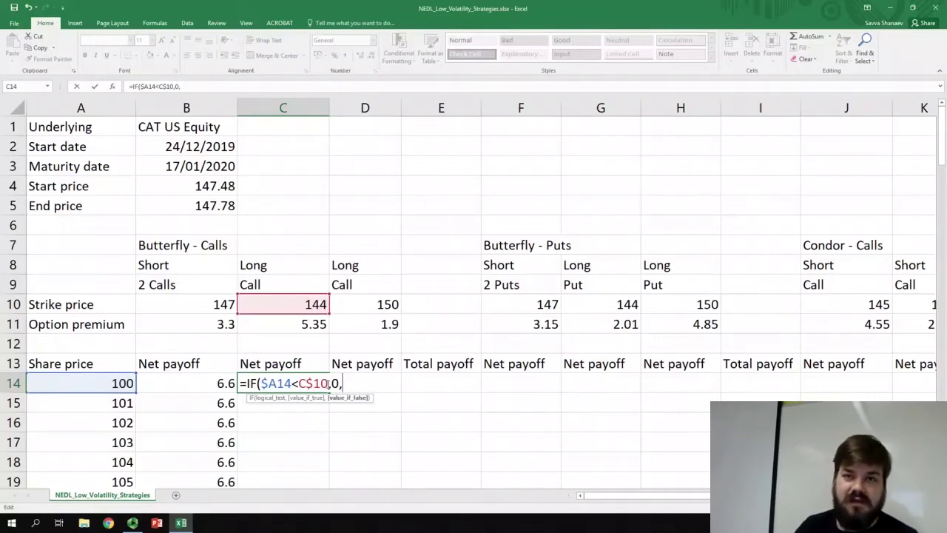
- Give the IF in C14 the false result $A14-C$10 and close it
left_click(50, 380)
left_click(342, 383)
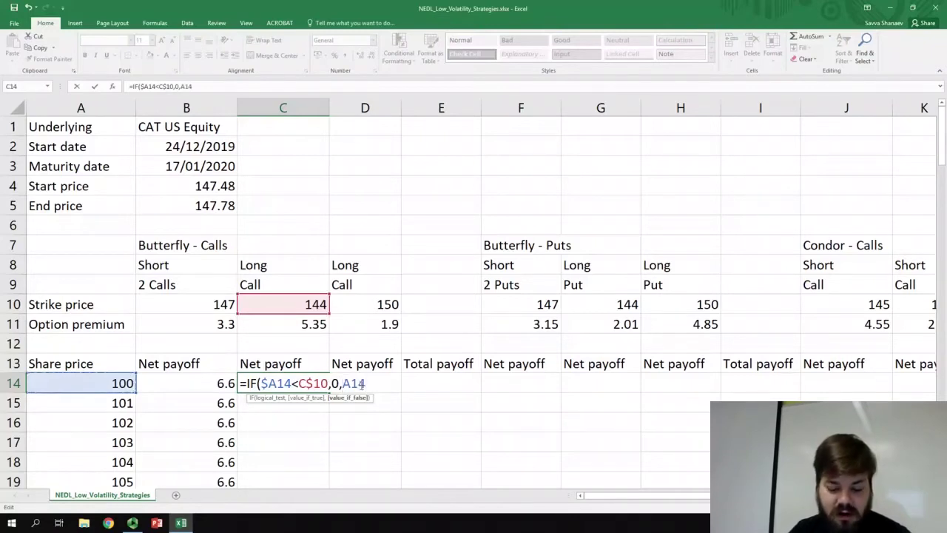
type("$A14-")
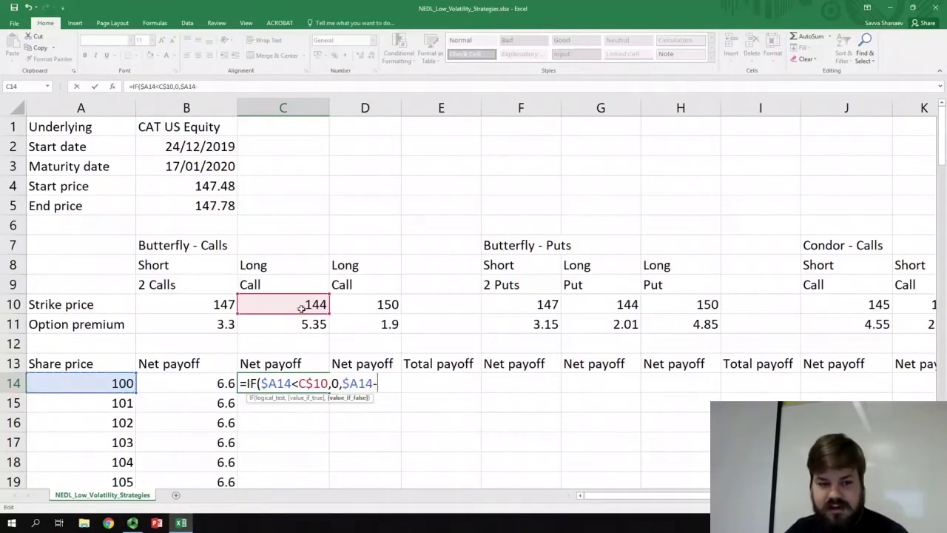
left_click(297, 305)
left_click(385, 383)
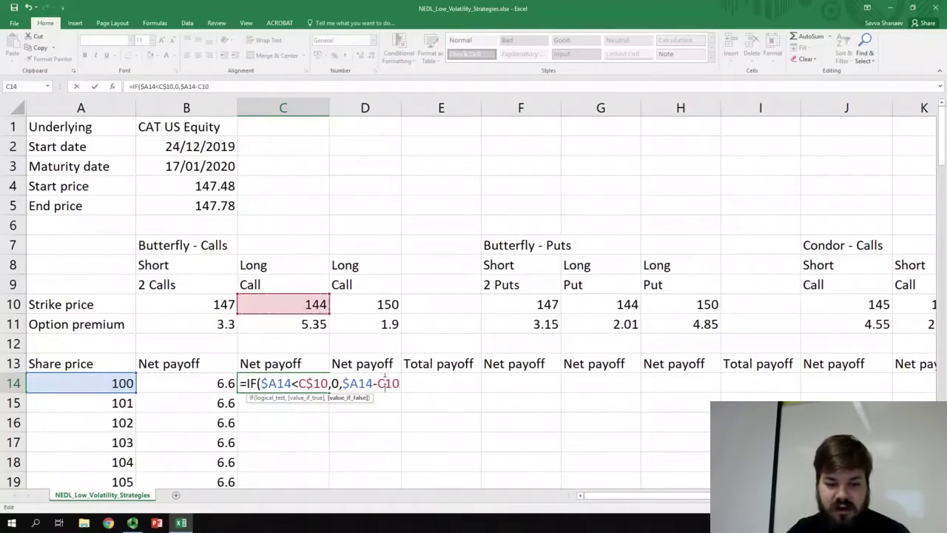
type("$10)")
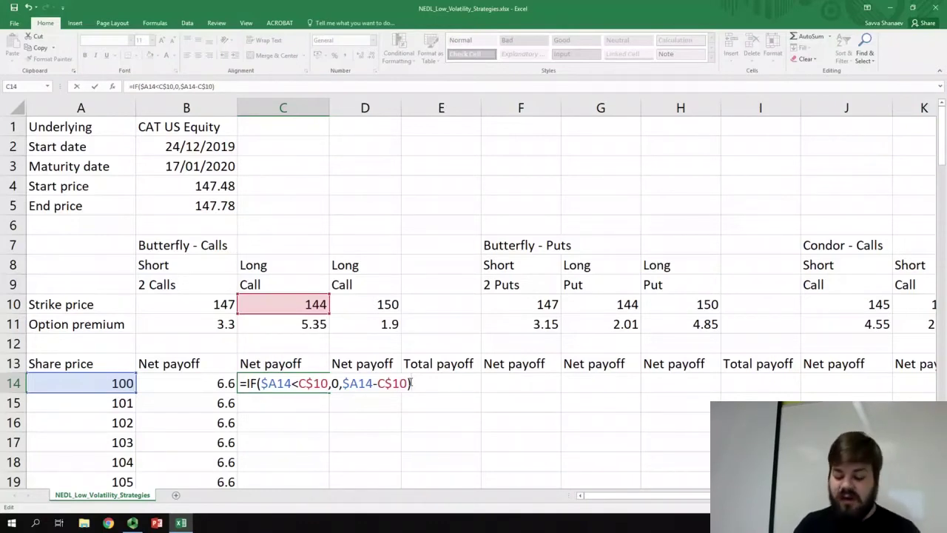
- Subtract the option premium C$11 from the IF in C14 and enter the formula
type("-")
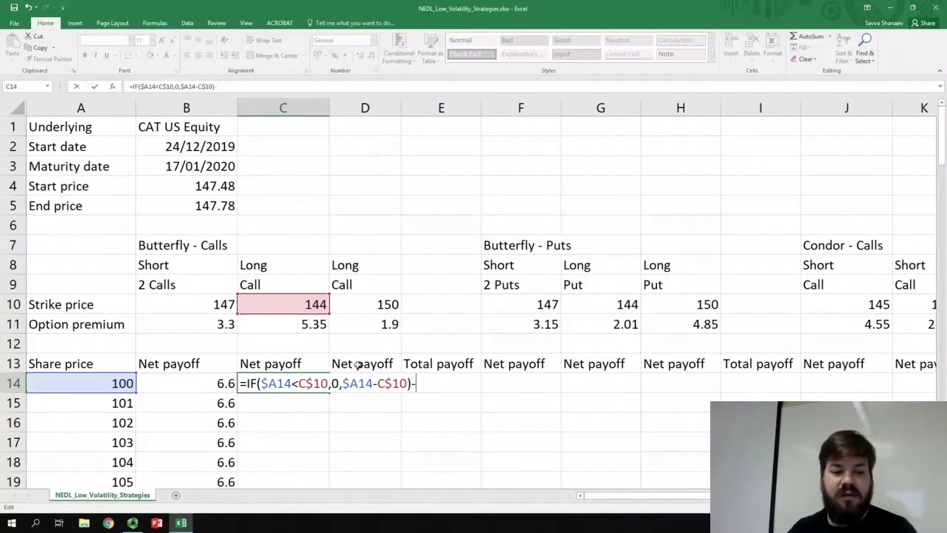
left_click(295, 323)
key("F2")
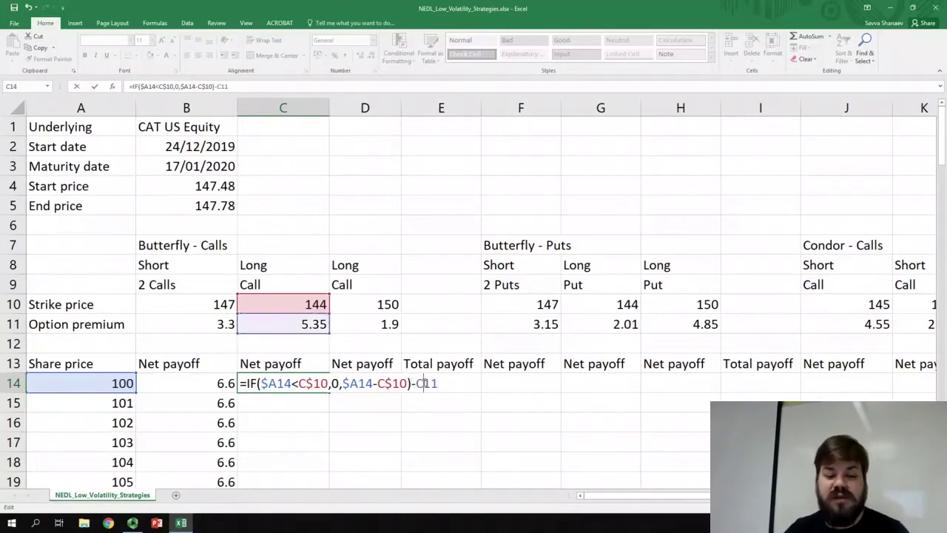
key("F4")
key("F4")
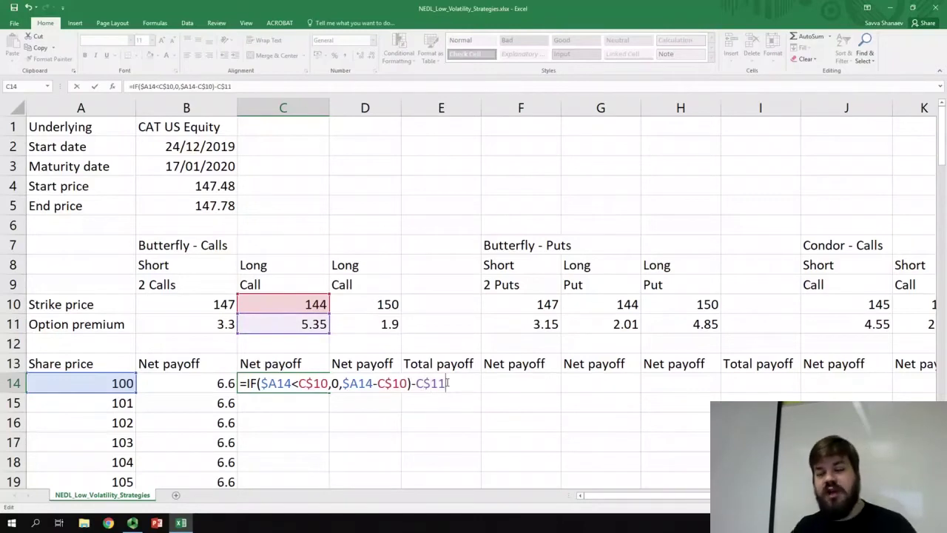
key("Return")
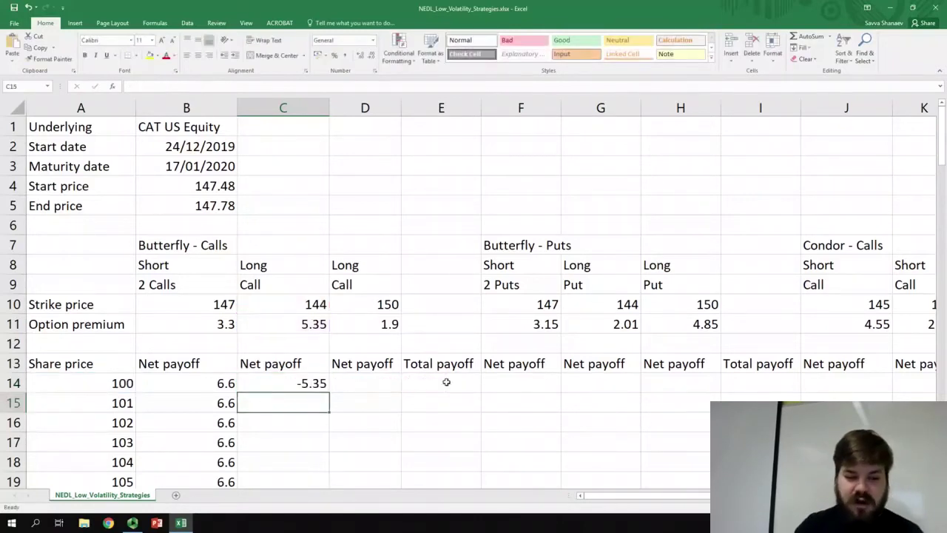
- Copy the C14 formula across to D14 and fill both long-call columns down for all share prices
key("Up")
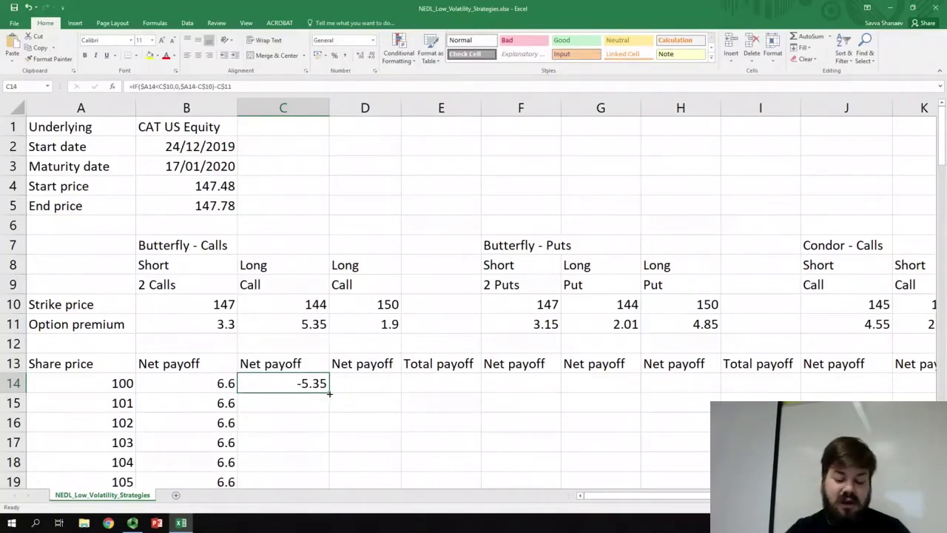
left_click_drag(329, 393, 381, 393)
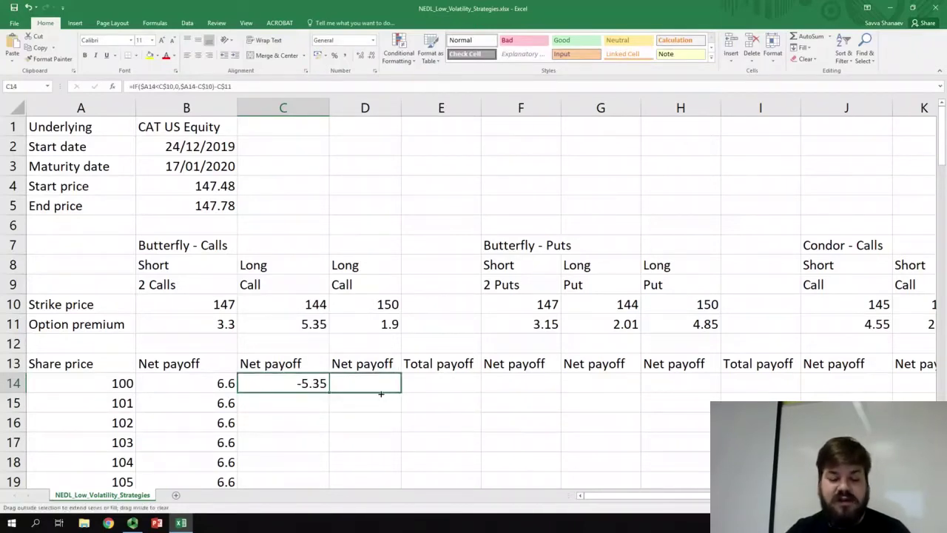
left_click_drag(381, 393, 381, 393)
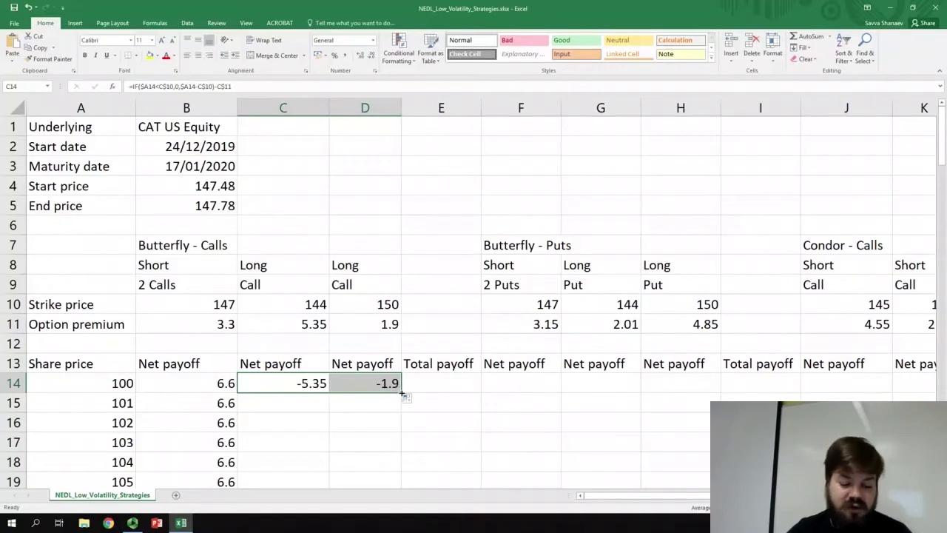
double_click(401, 393)
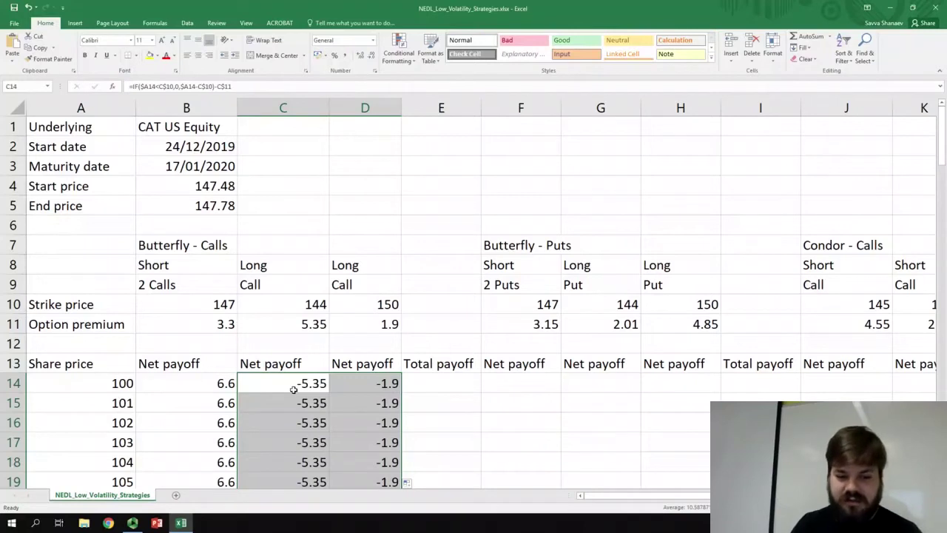
- Total the three call legs in E14 with =SUM(B14:D14) and fill it down for all share prices
left_click(433, 383)
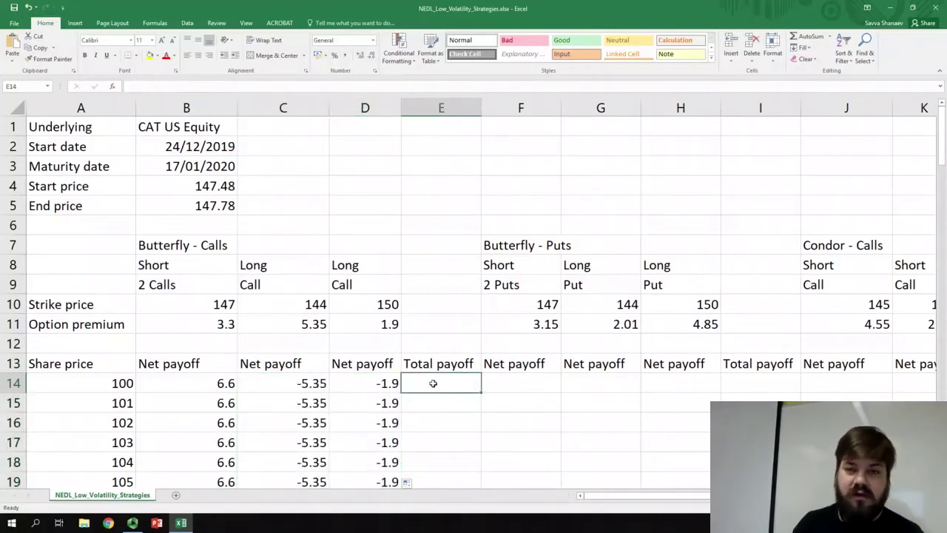
type("=SUM(")
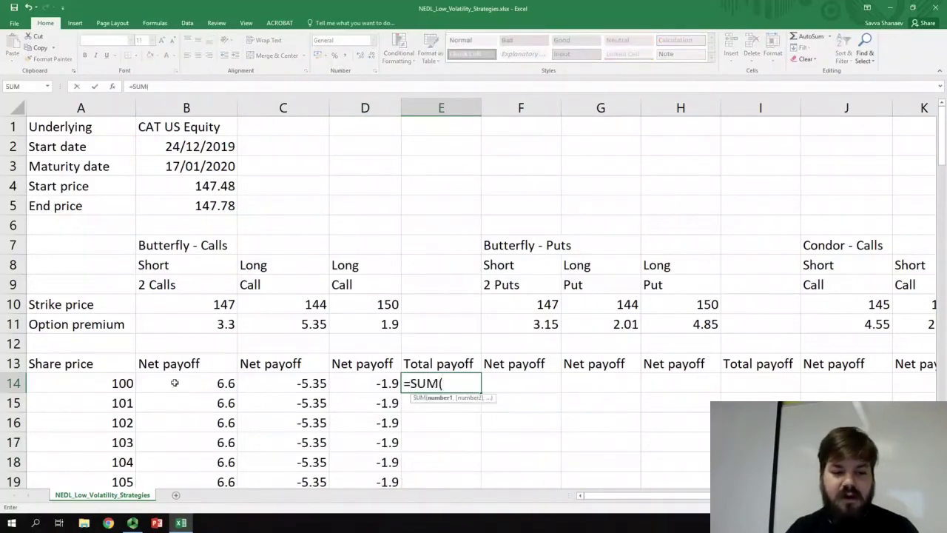
left_click_drag(175, 383, 379, 384)
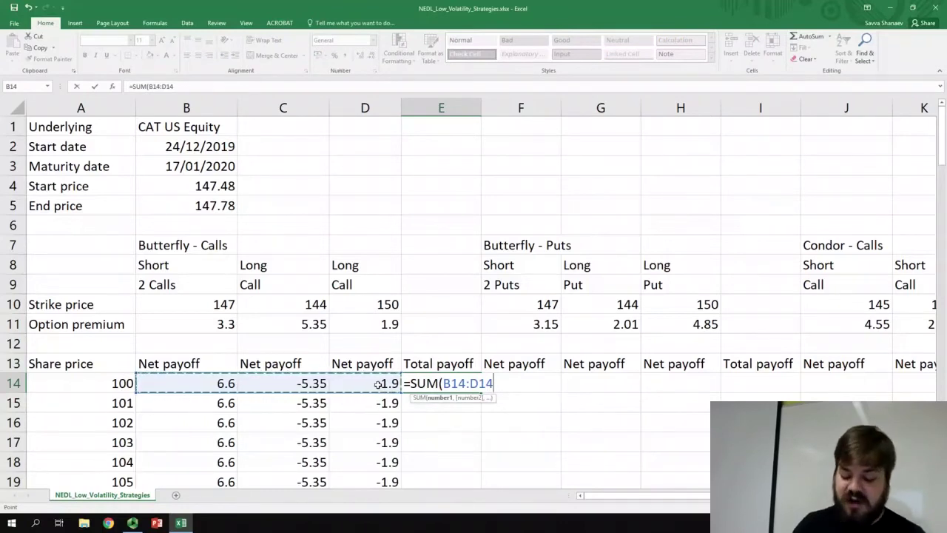
type(")")
key("ctrl+Return")
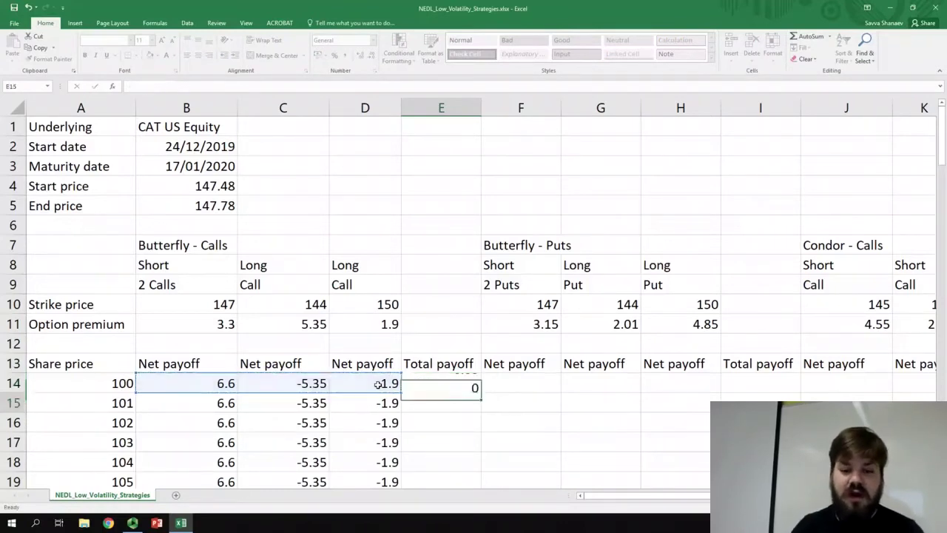
double_click(480, 392)
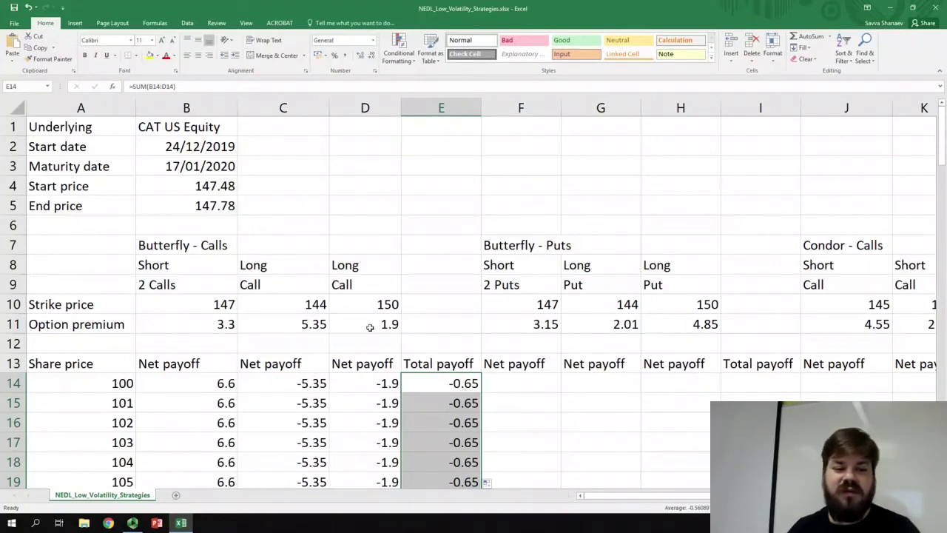
- Examine the call butterfly's total payoffs around the three strikes, comparing the rows for share prices 144, 147 and 150
left_click(307, 305)
left_click(375, 304)
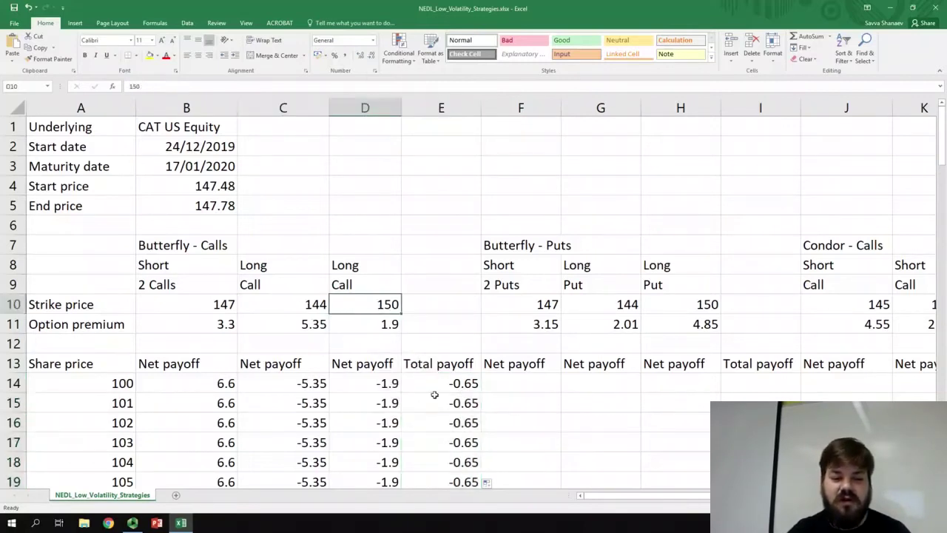
left_click(438, 387)
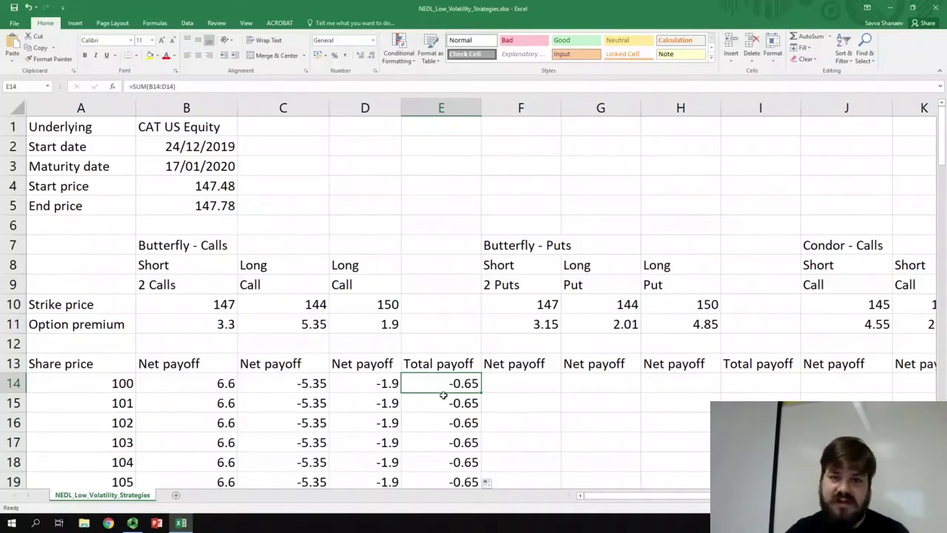
scroll(444, 396, "down", 15)
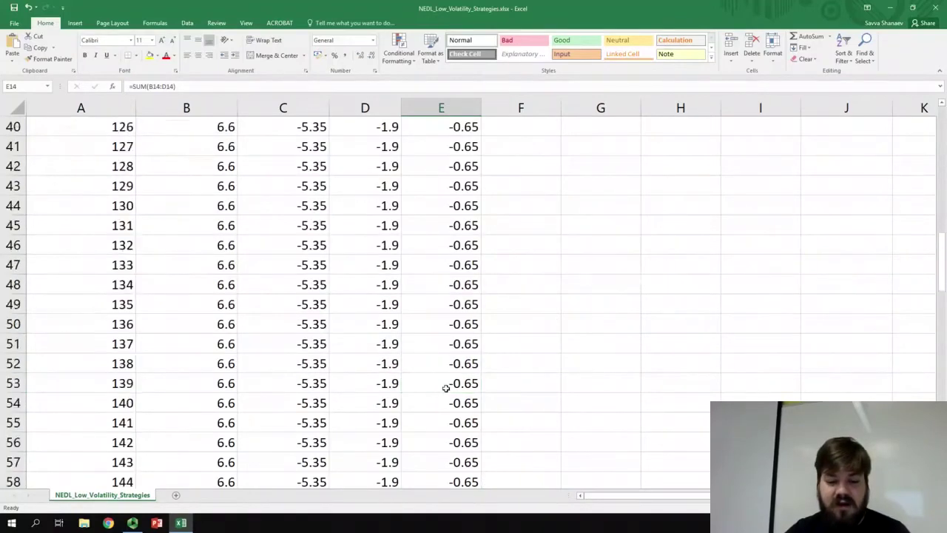
scroll(446, 388, "down", 1)
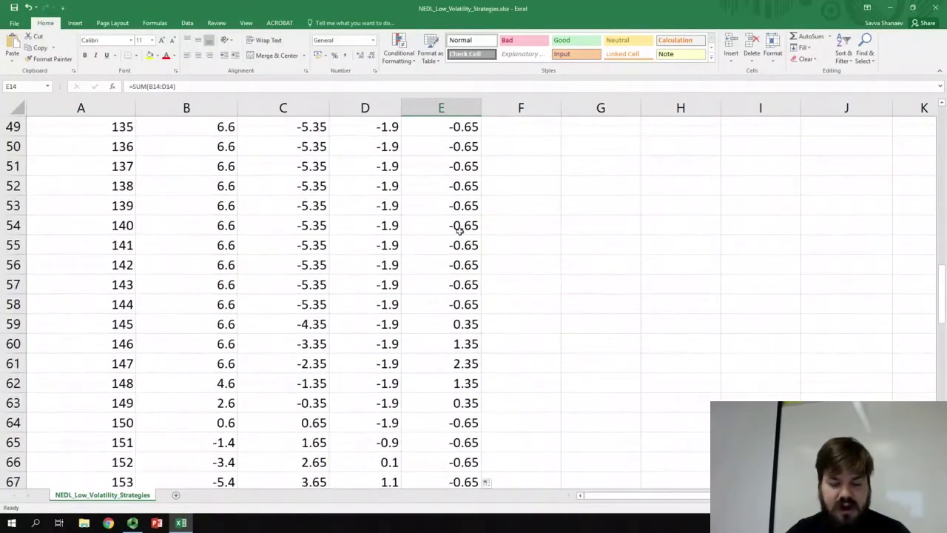
left_click_drag(454, 226, 454, 304)
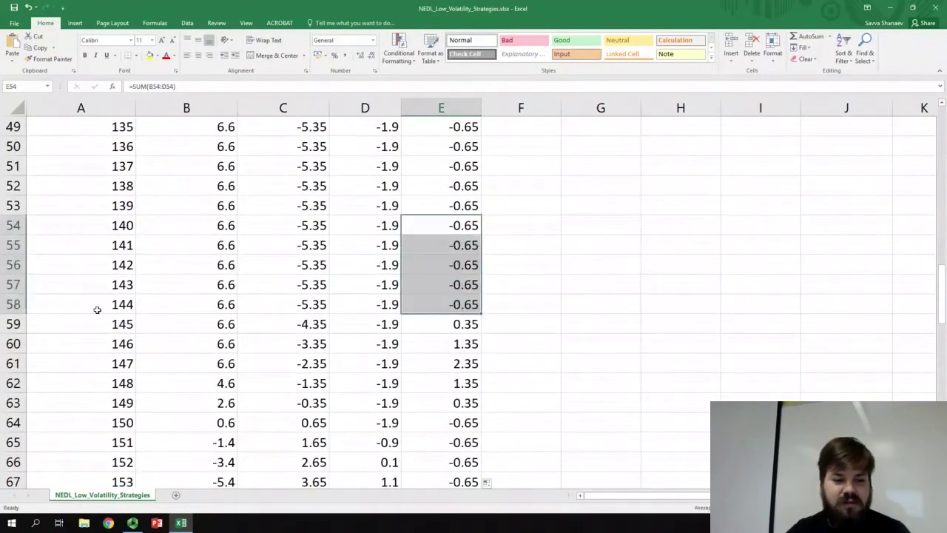
left_click_drag(95, 309, 448, 307)
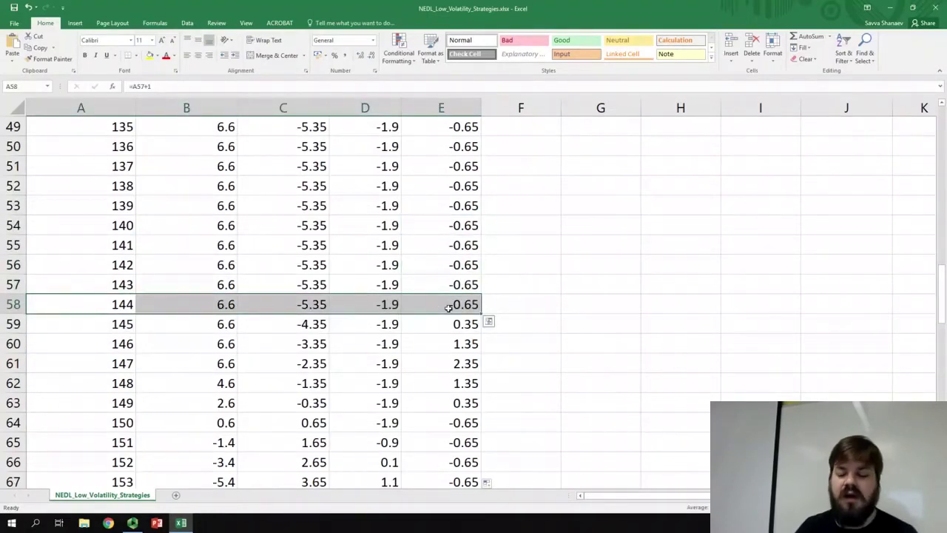
left_click(449, 306)
left_click_drag(459, 324, 456, 363)
left_click(456, 363)
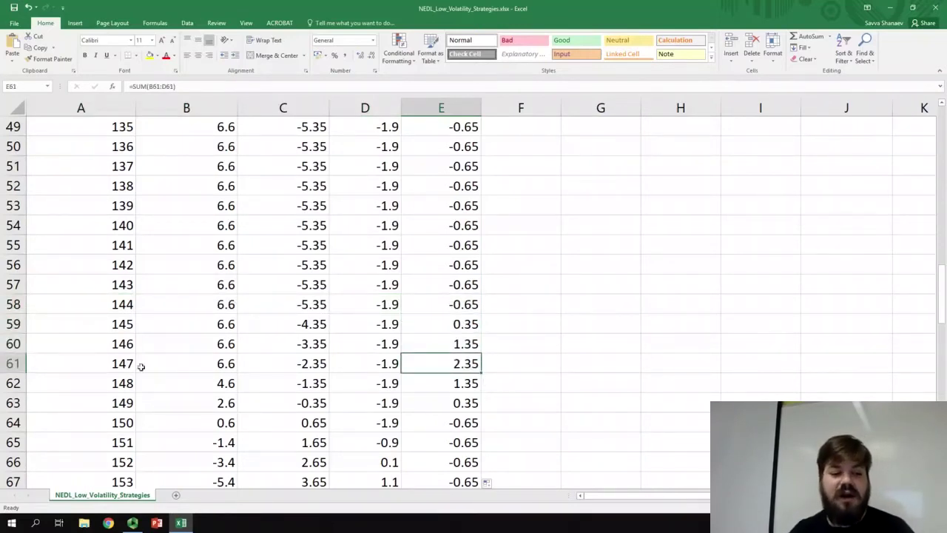
left_click_drag(114, 362, 437, 366)
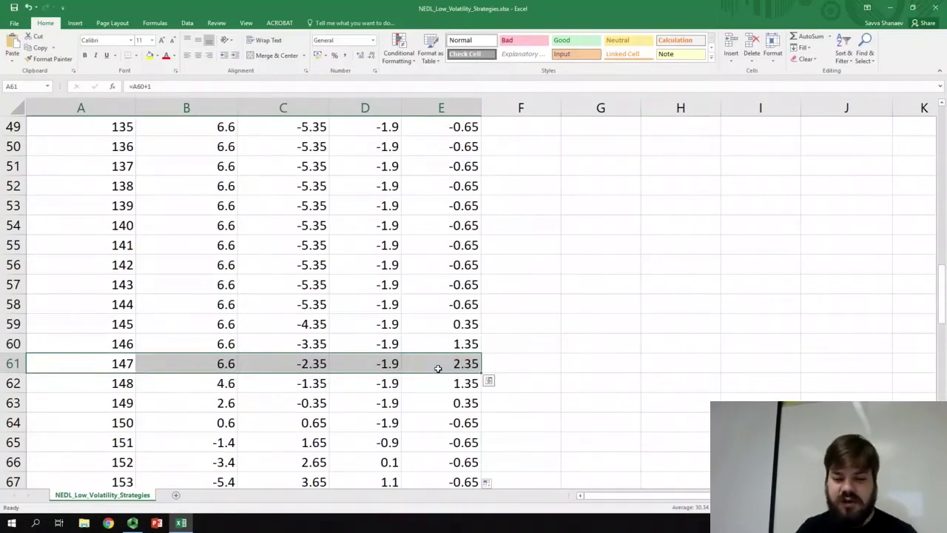
left_click(438, 368)
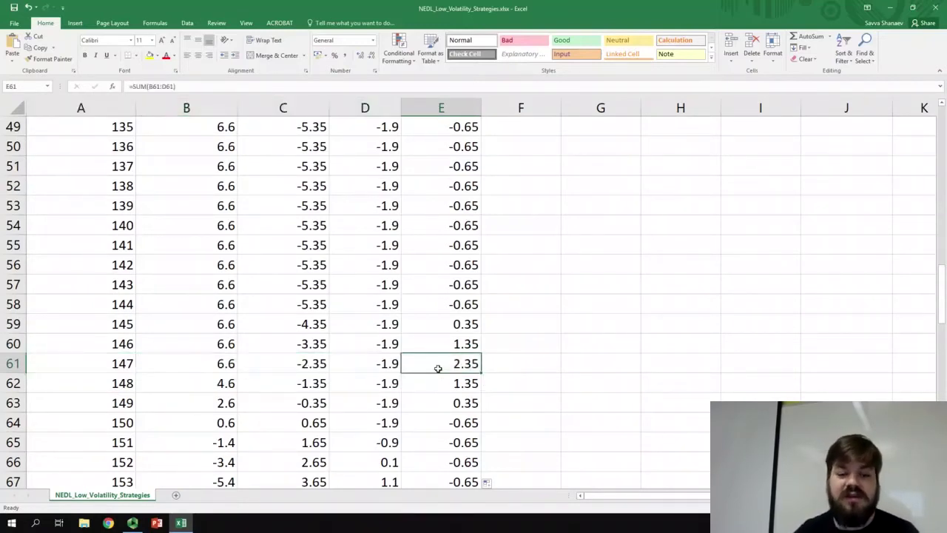
left_click_drag(438, 367, 442, 421)
left_click(444, 422)
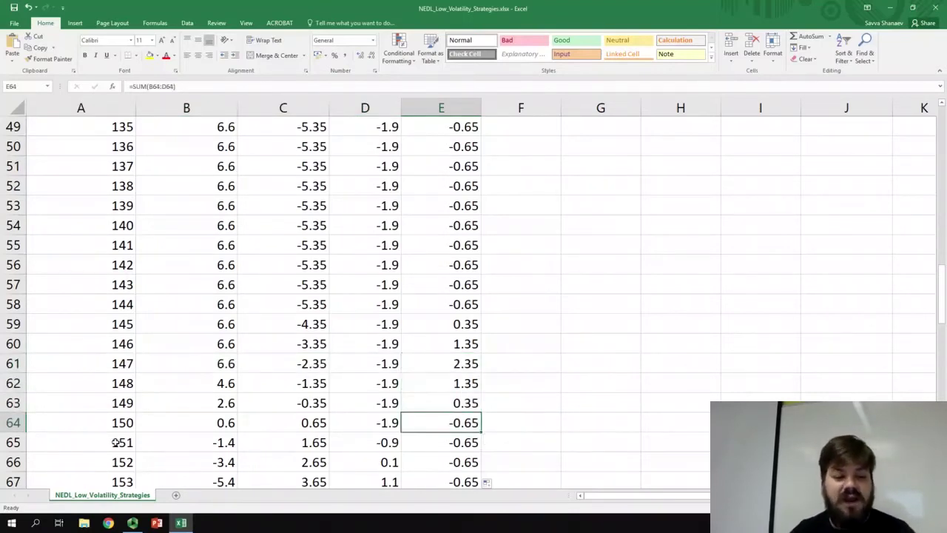
left_click_drag(110, 423, 443, 423)
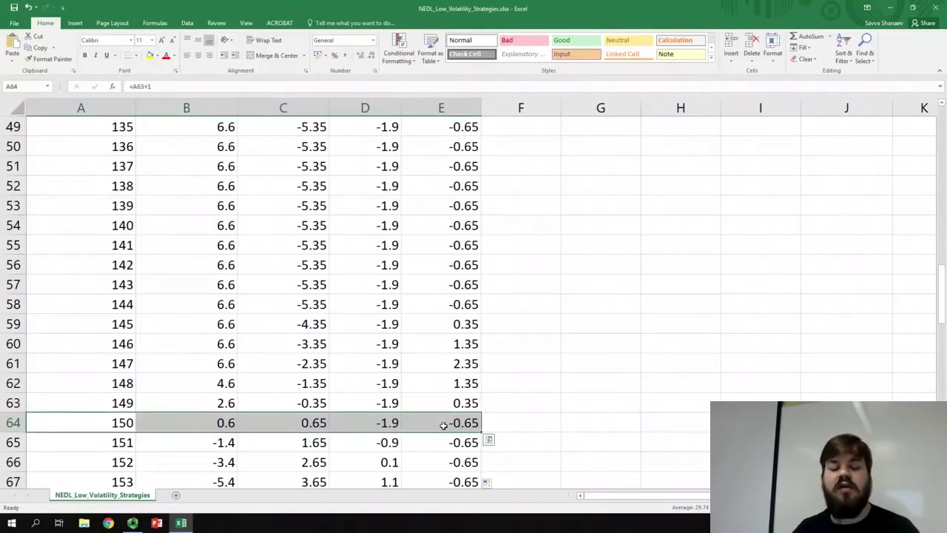
- Examine the Butterfly - calls chart, comparing the total payoff line around the strikes with the individual option legs
left_click(443, 425)
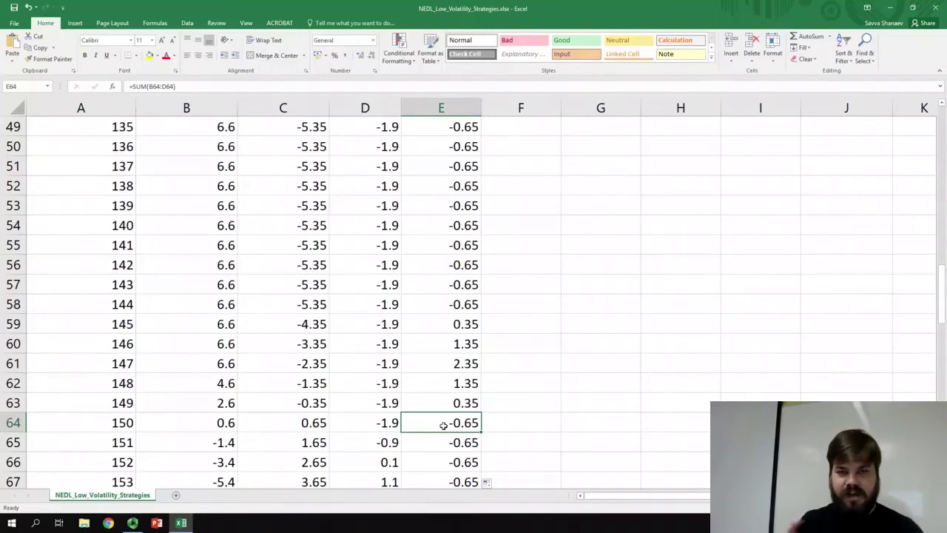
scroll(443, 424, "up", 12)
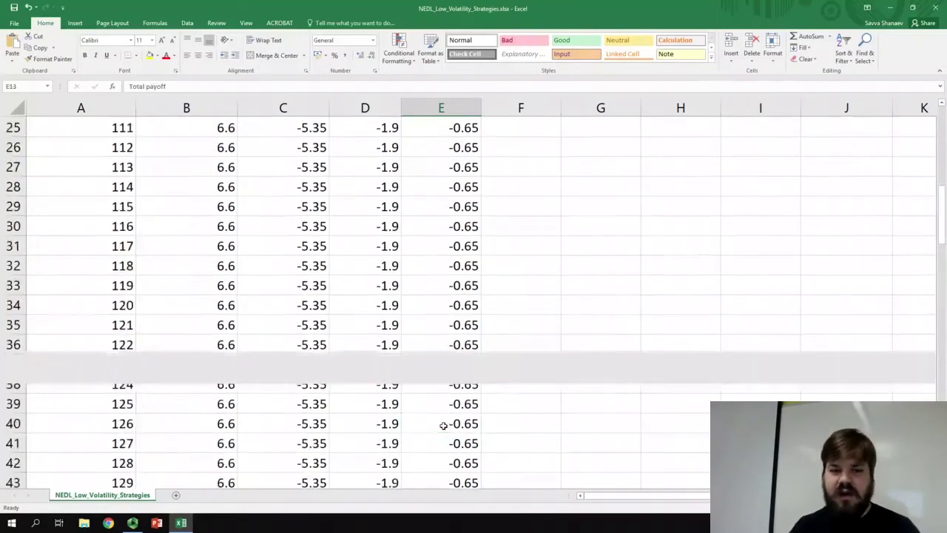
left_click_drag(651, 166, 939, 184)
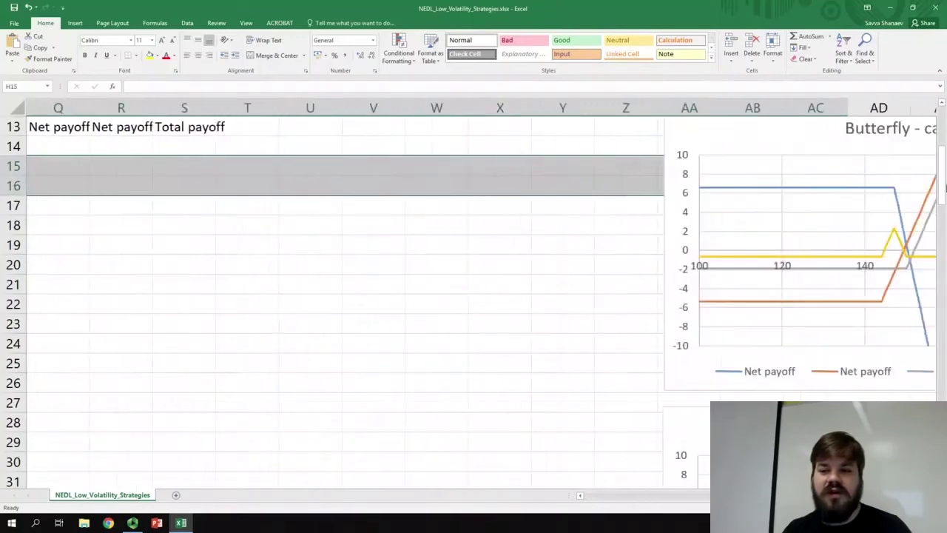
scroll(573, 311, "up", 2)
left_click_drag(573, 310, 503, 323)
scroll(503, 323, "left", 3)
left_click(105, 306)
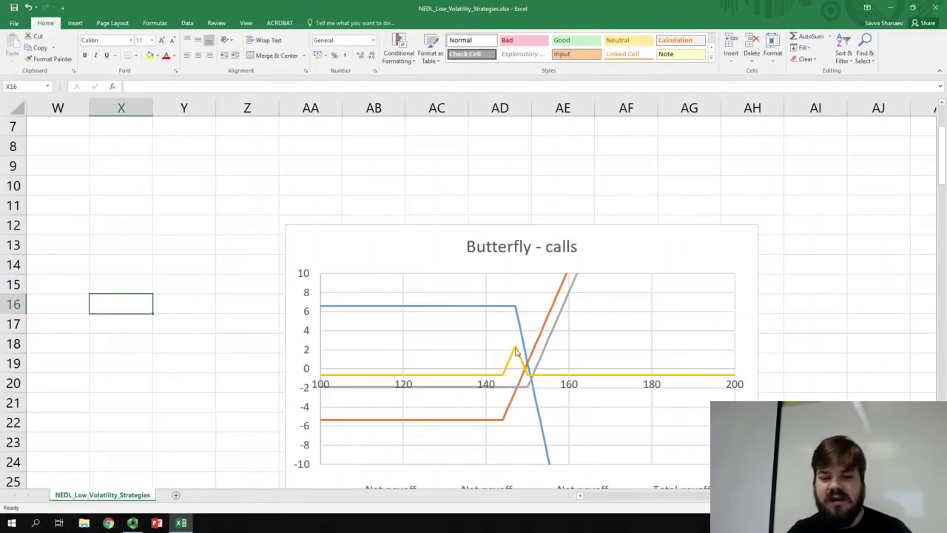
mouse_move(516, 350)
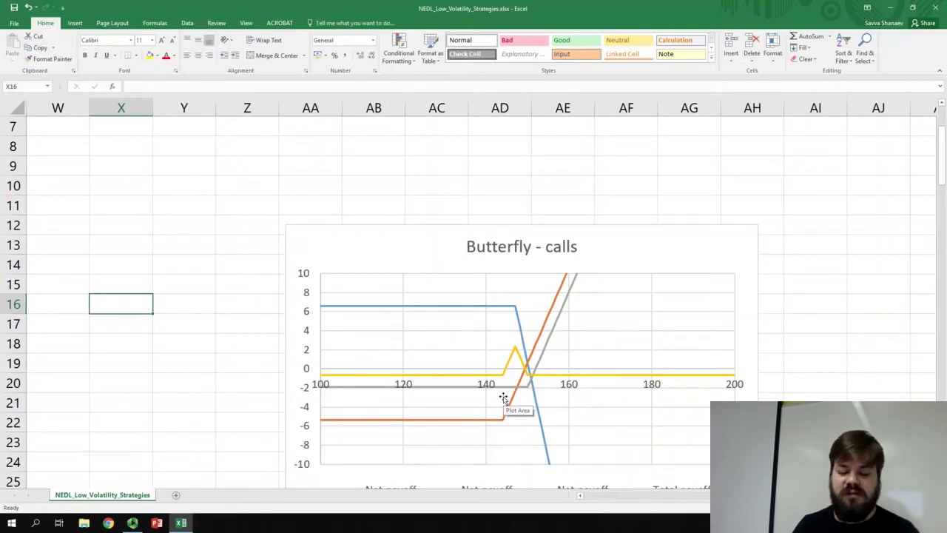
mouse_move(528, 379)
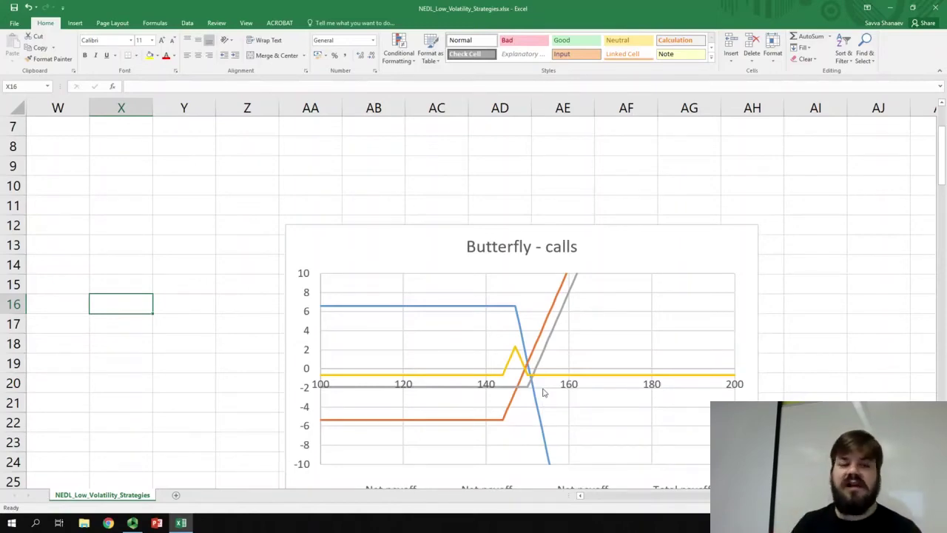
- Start the short-put net payoff formula in F14 with an IF testing whether share price A14 is below the fixed strike $F$10
scroll(543, 392, "left", 10)
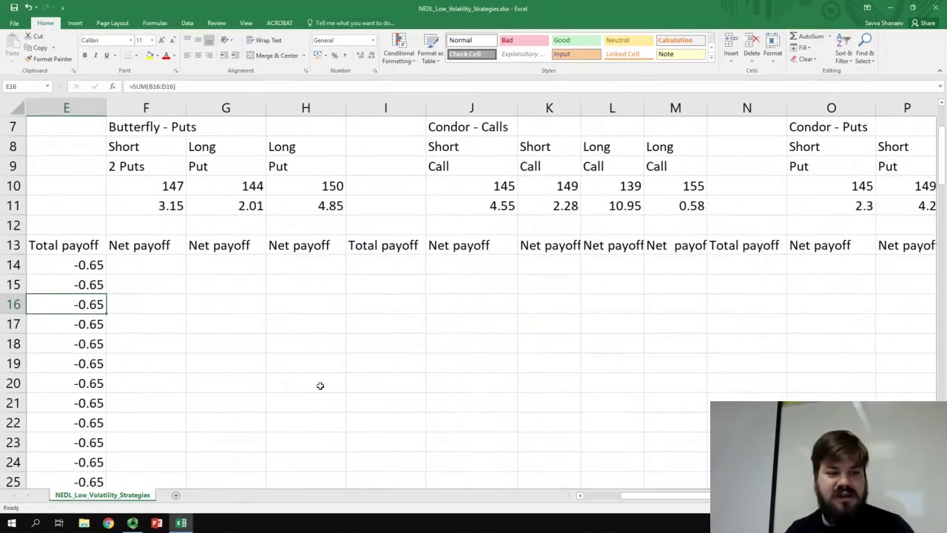
left_click_drag(306, 343, 6, 303)
scroll(313, 274, "up", 1)
left_click(521, 324)
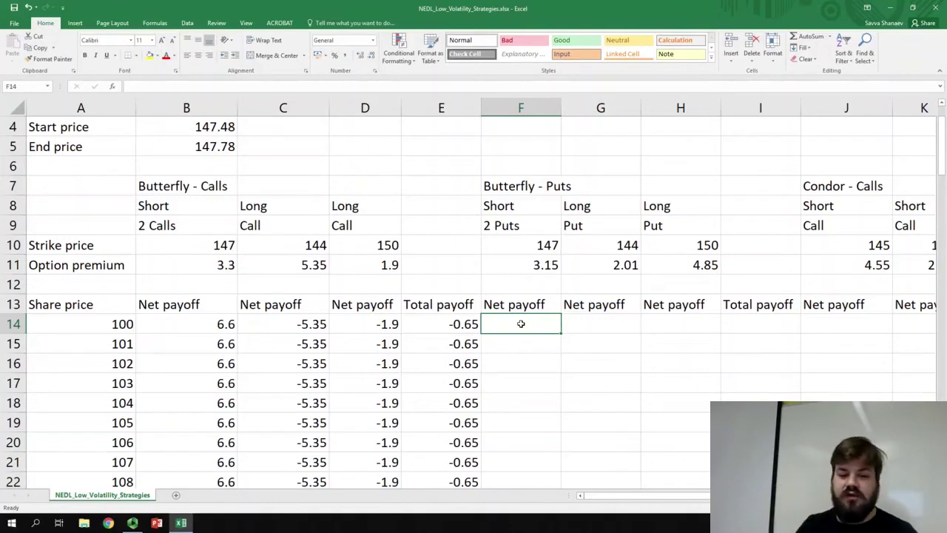
type("=i")
key("Tab")
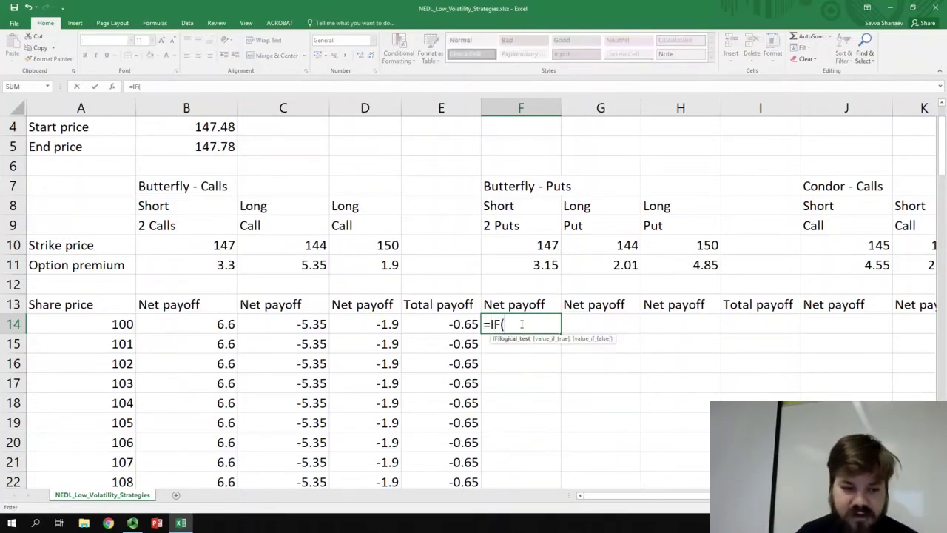
left_click(88, 329)
type("<")
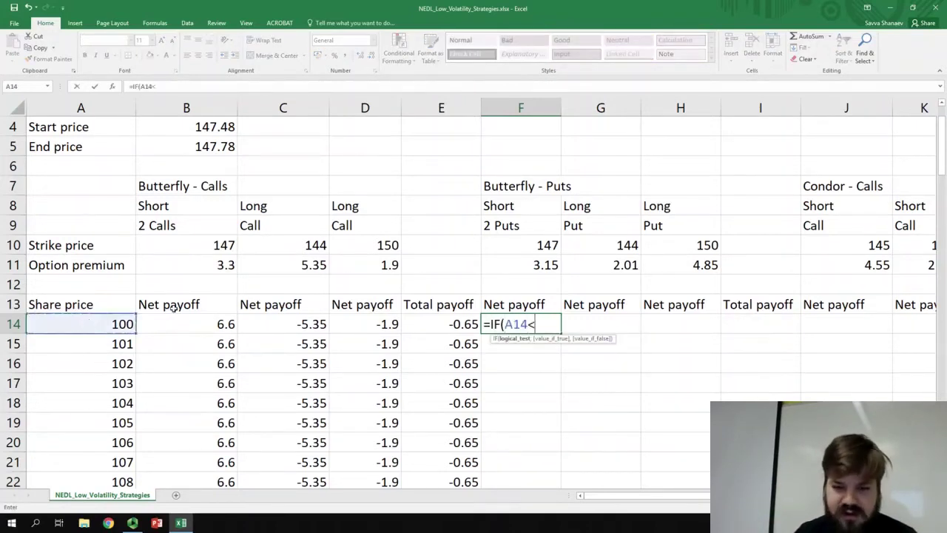
left_click(520, 246)
key("F4")
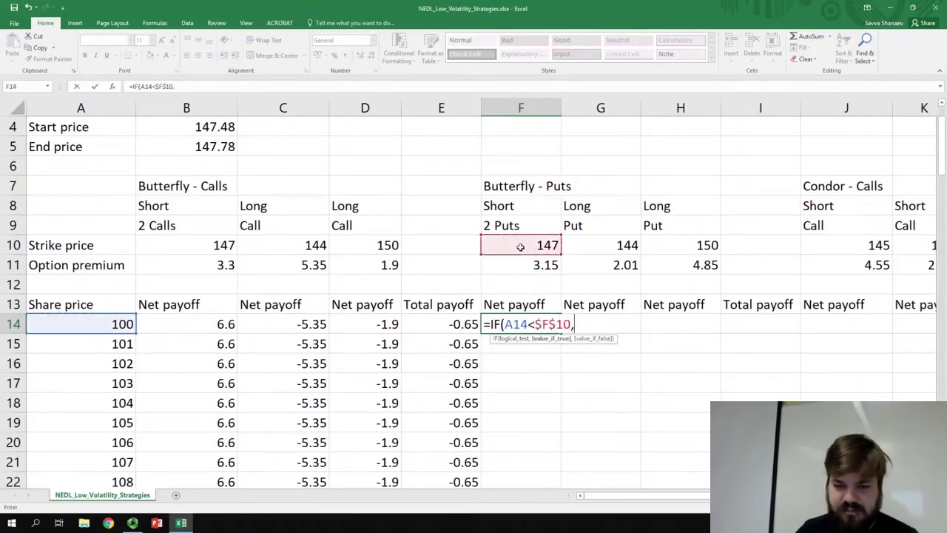
type(",")
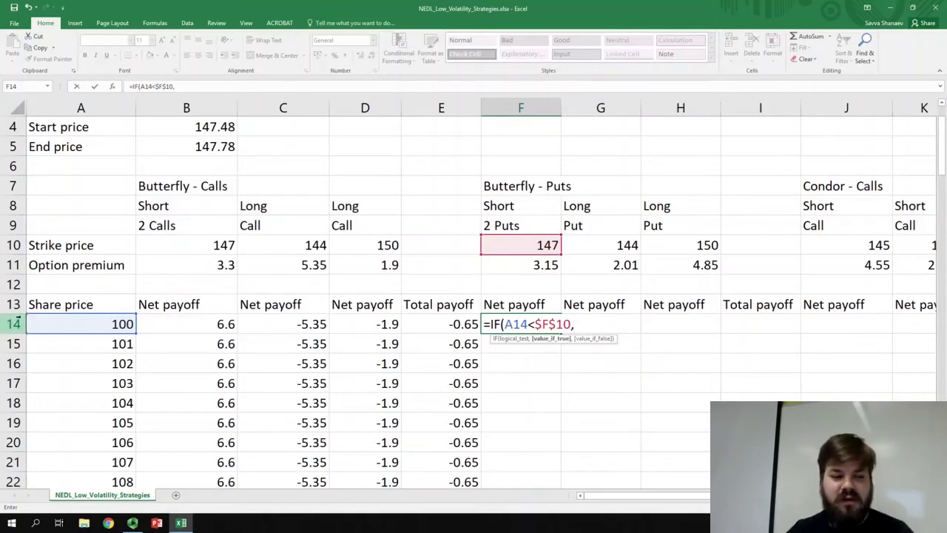
- Complete the IF in F14 to return A14-$F$10 when the test is true and 0 otherwise
left_click(52, 326)
type("-")
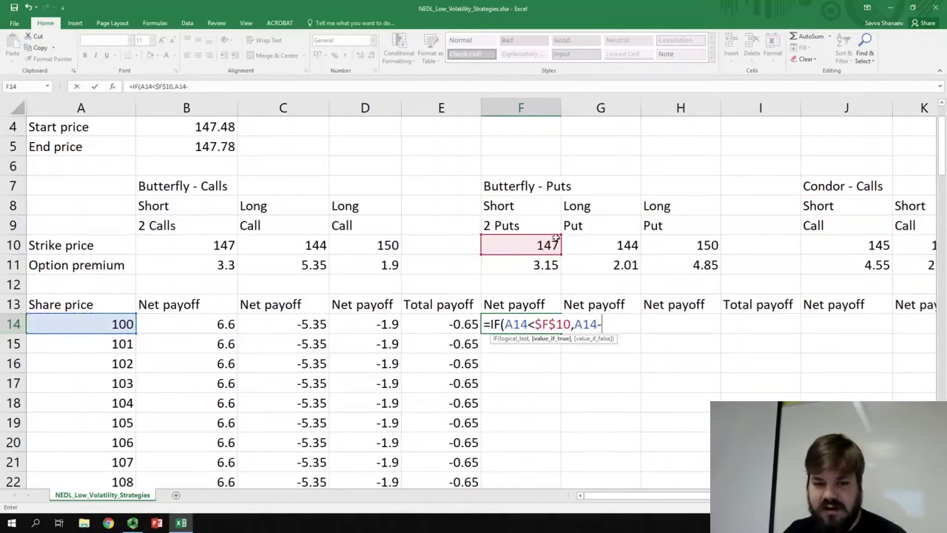
left_click(539, 248)
key("F4")
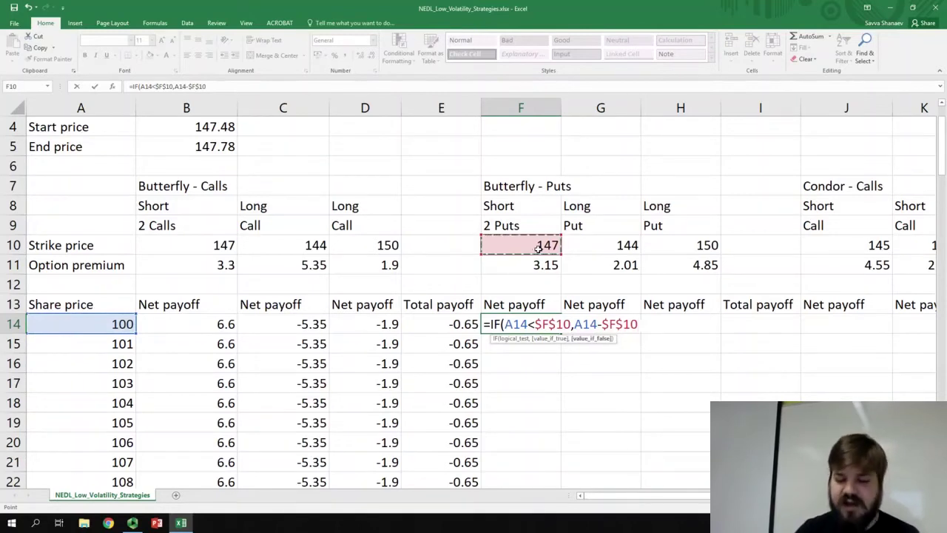
type(",")
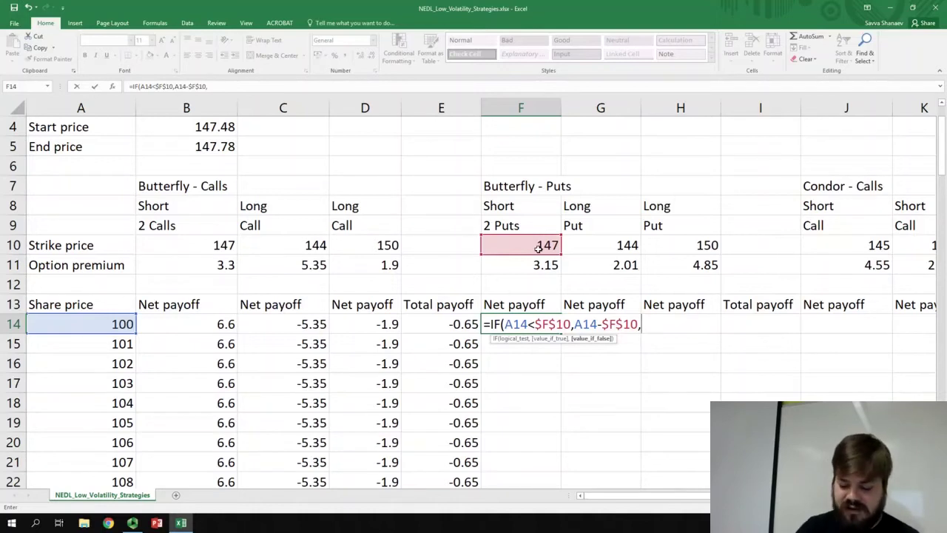
type("0)")
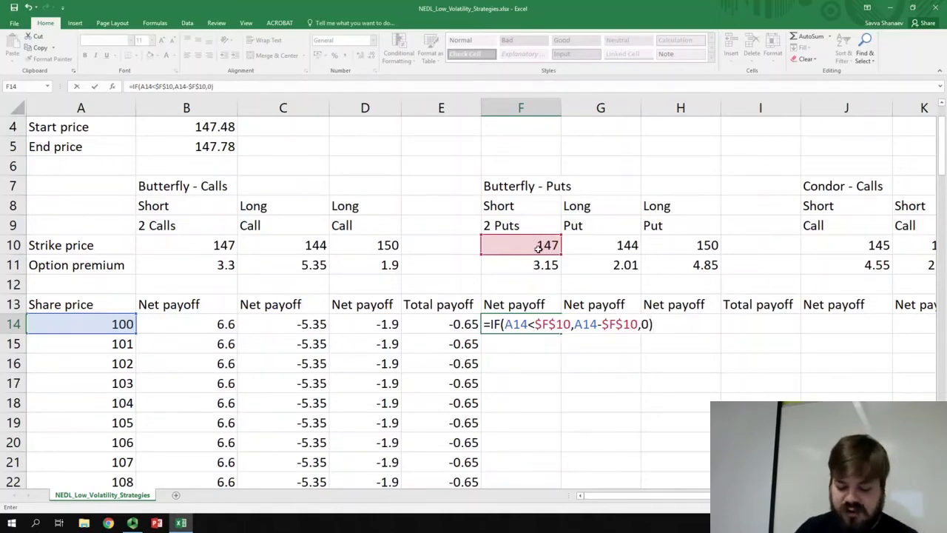
- Multiply the IF in F14 by 2, add the premium for both puts as $F$11*2, and enter the formula
type("*2")
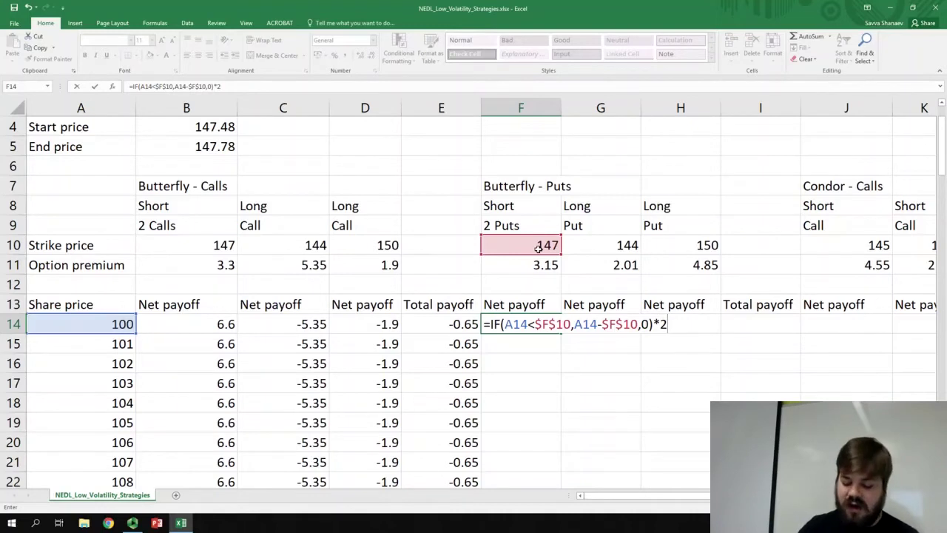
type("+")
left_click(536, 264)
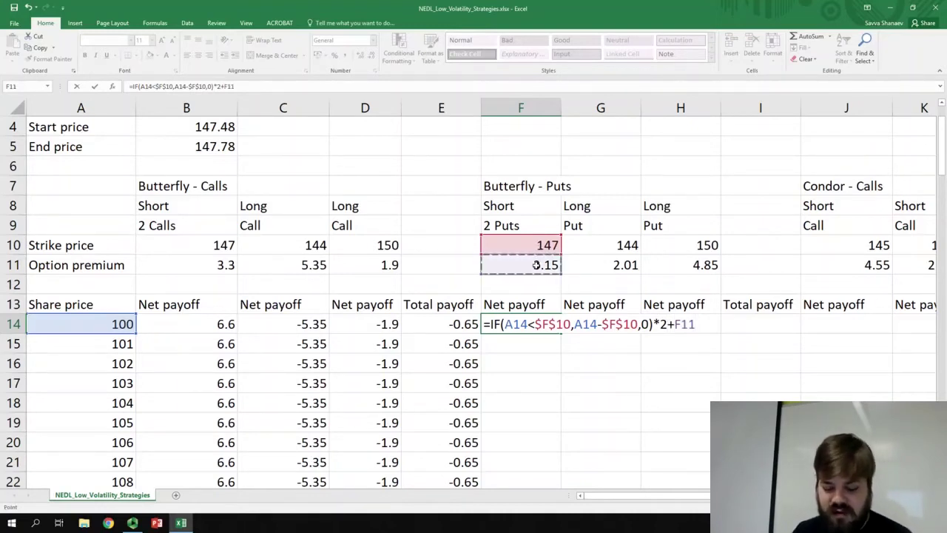
key("F4")
type("*")
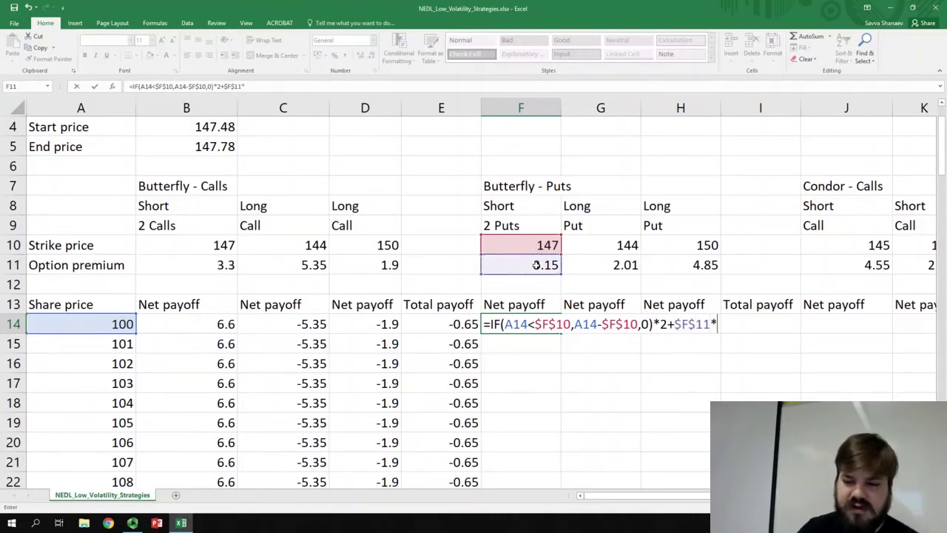
type("2")
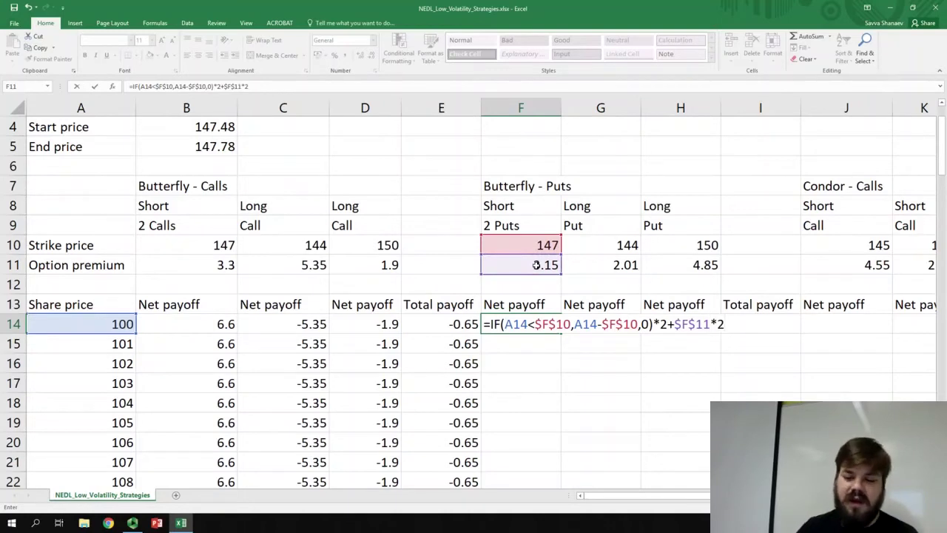
key("Return")
key("Up")
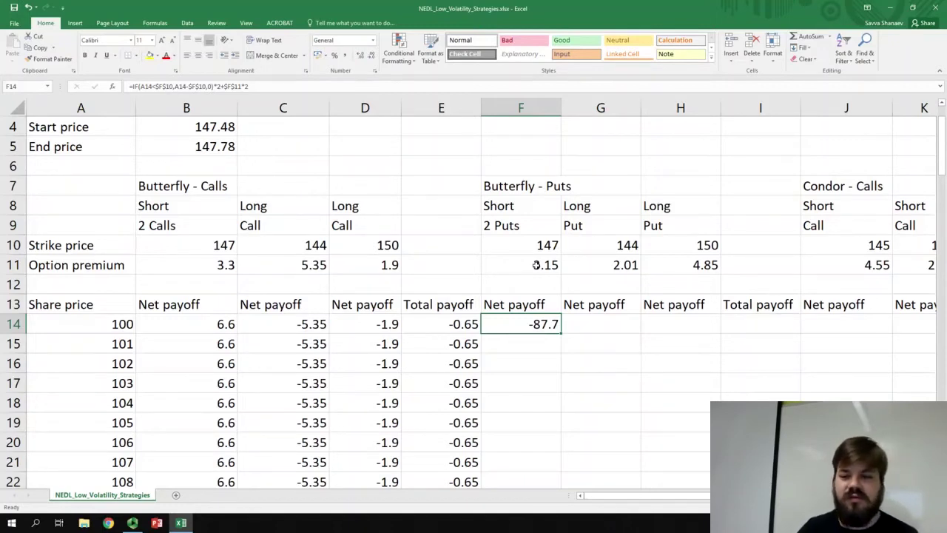
- Start the long-put net payoff formula in G14 with the mixed-reference test =IF($A14<G$10,
key("Right")
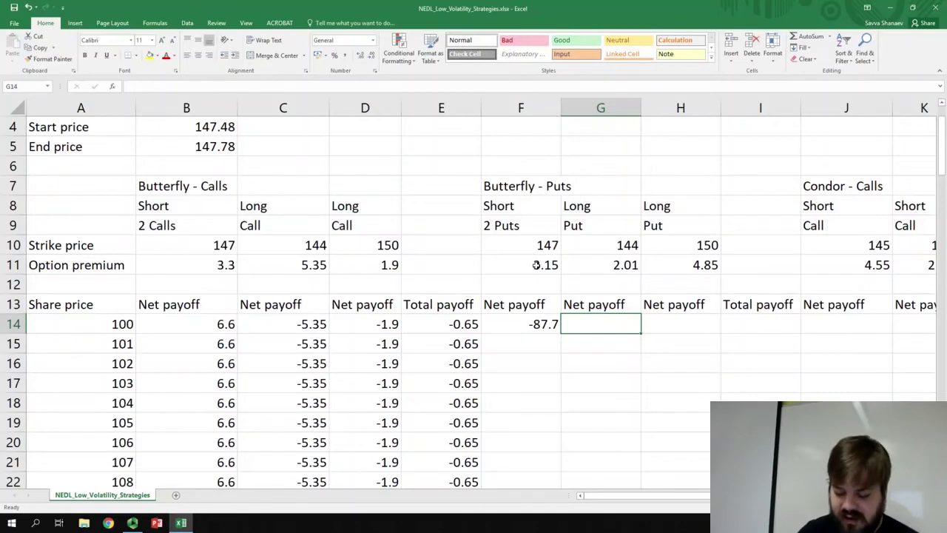
type("=IF(")
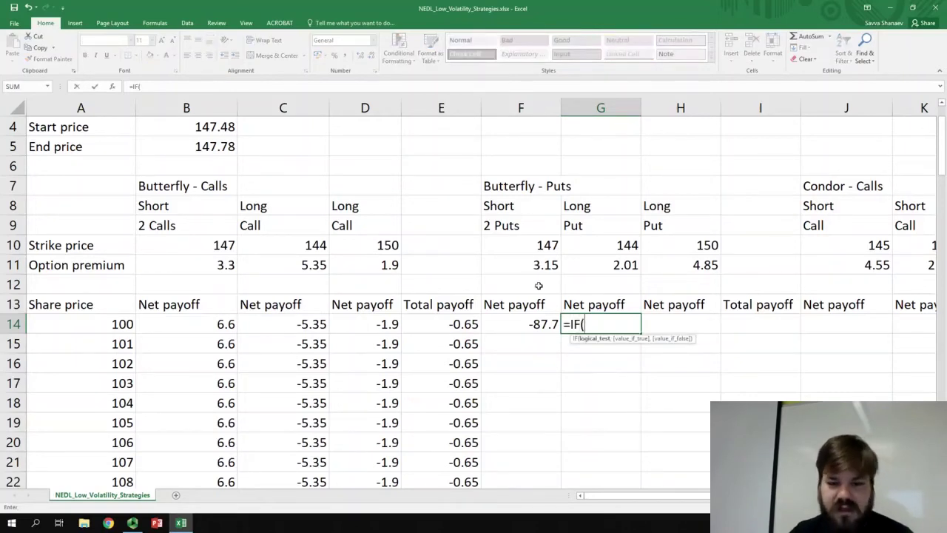
left_click(91, 324)
left_click(611, 325)
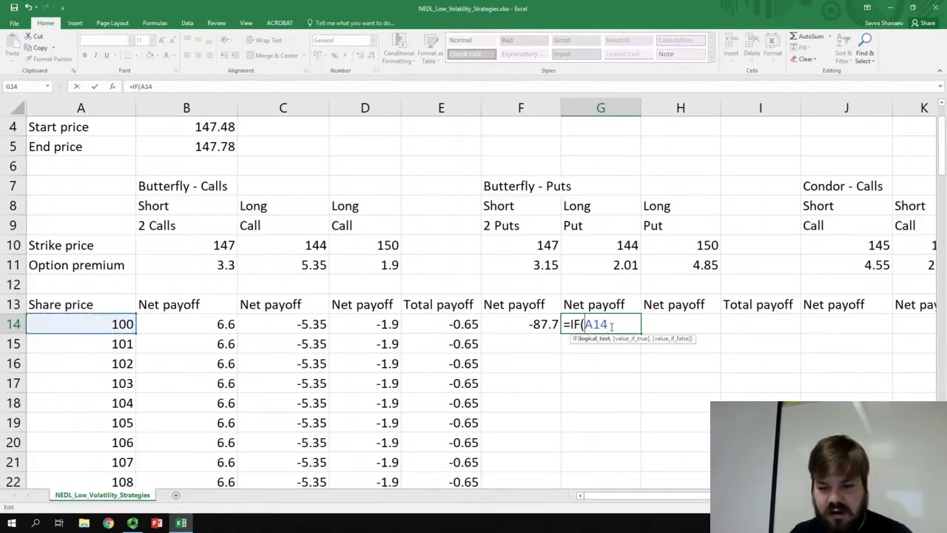
key("F4")
key("F4")
key("F4")
type("<")
left_click(597, 245)
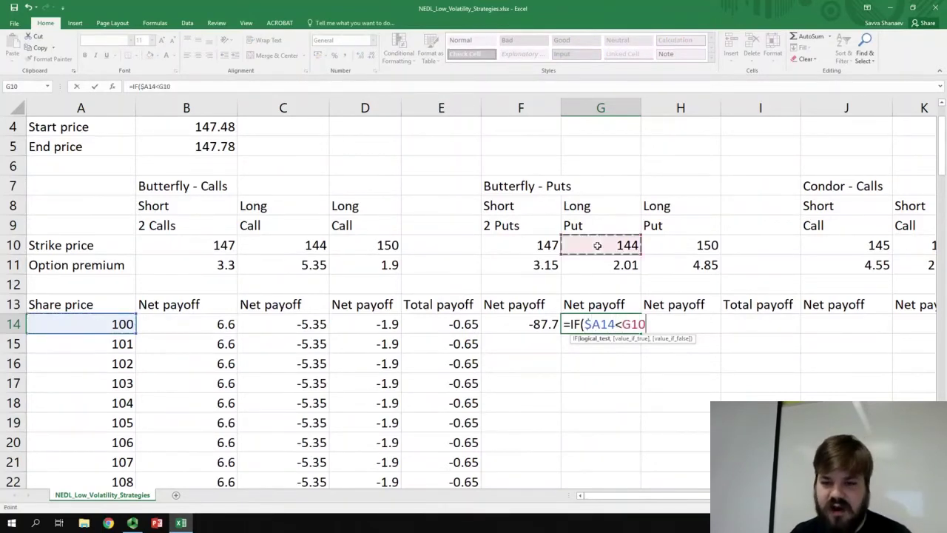
left_click(631, 324)
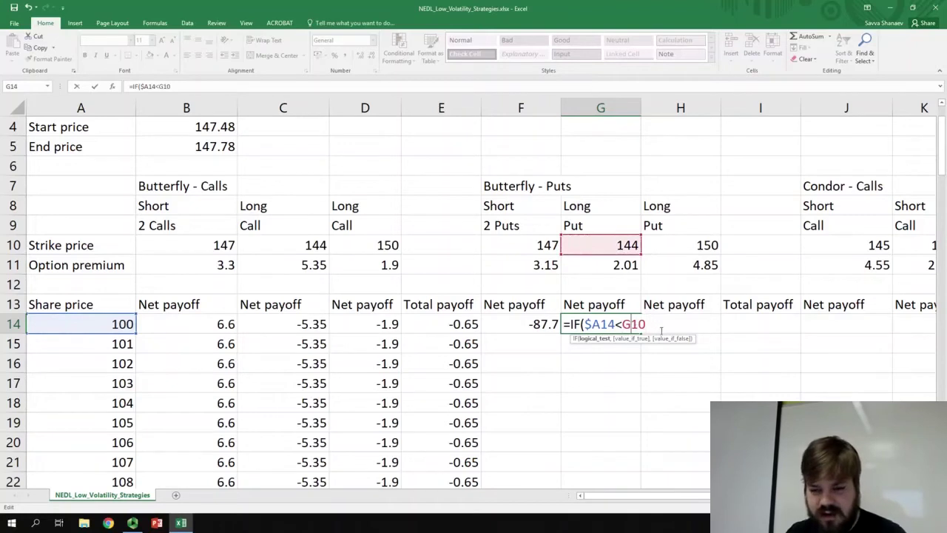
key("F4")
key("F4")
type(",")
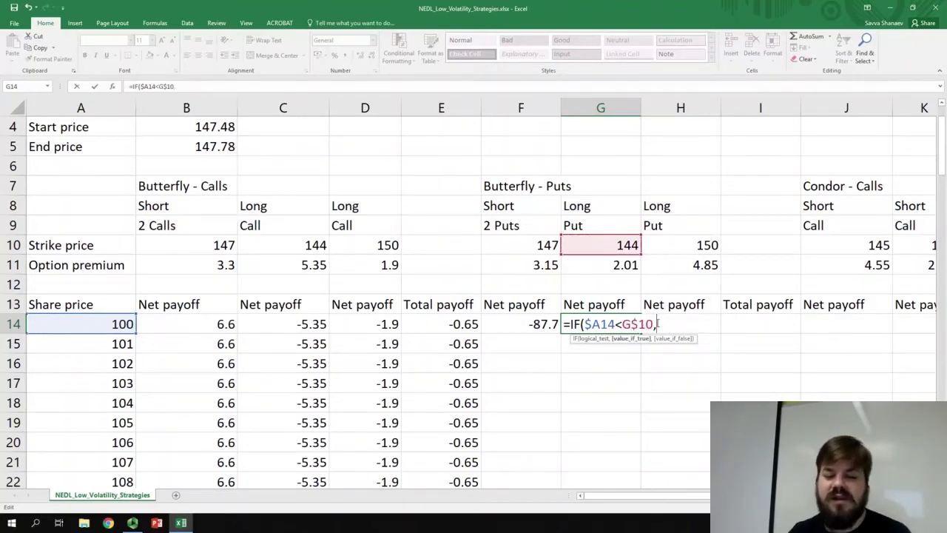
- Complete the IF in G14 to return G$10-A14 when the test is true and 0 otherwise
left_click(596, 243)
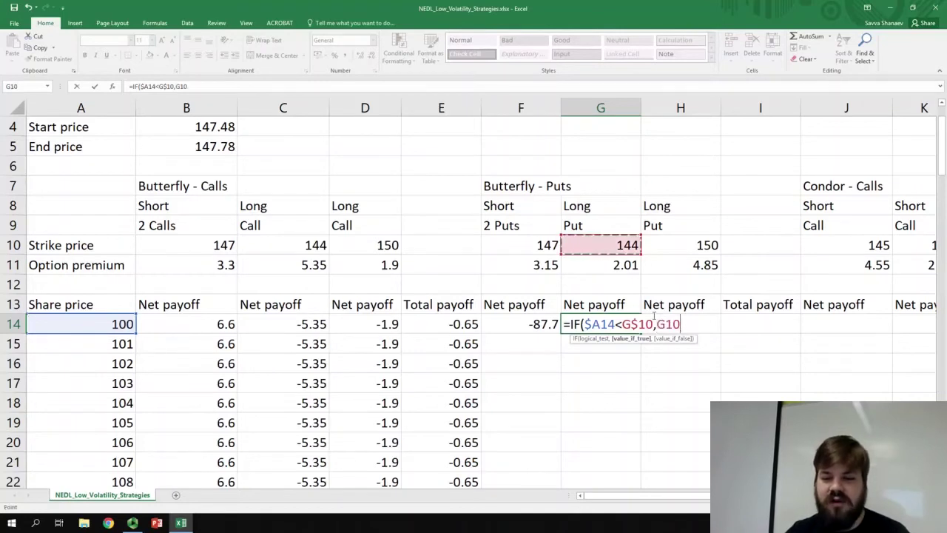
key("F4")
key("F4")
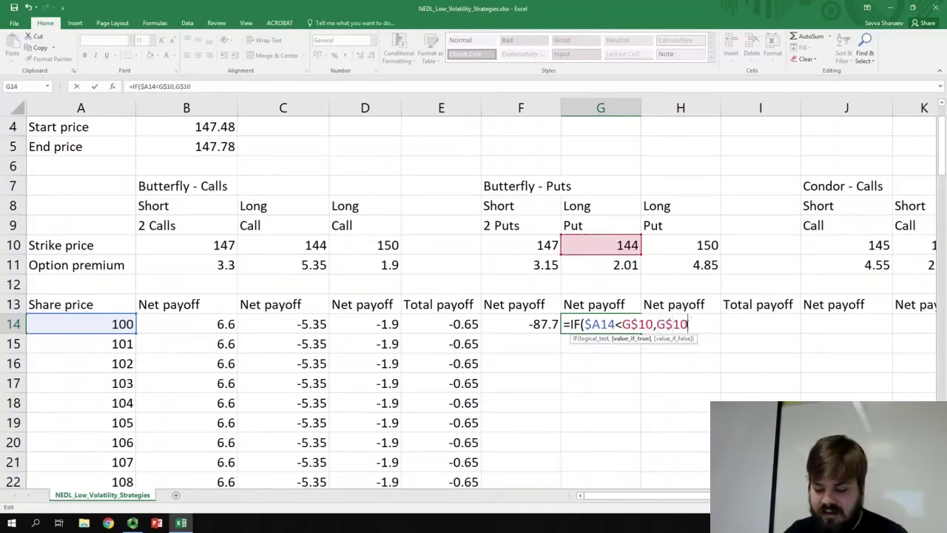
type("-")
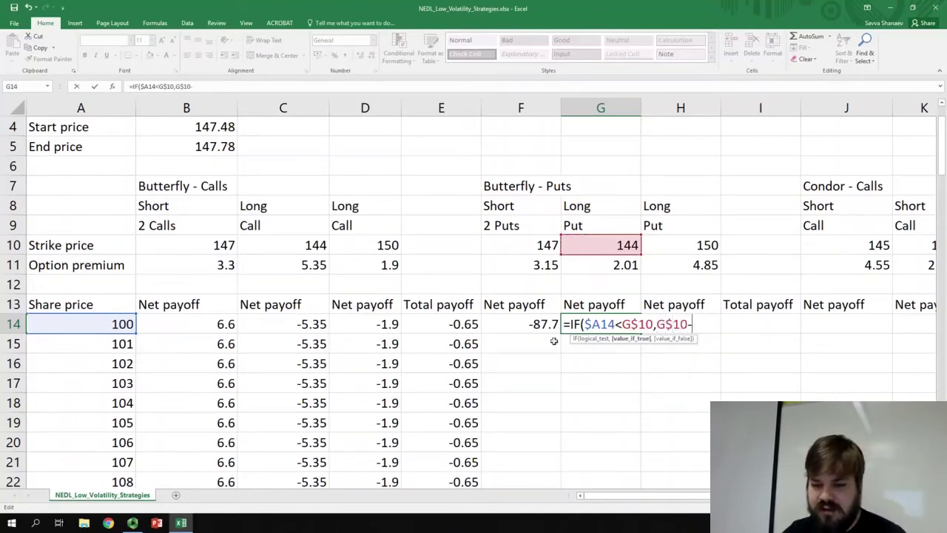
left_click(76, 321)
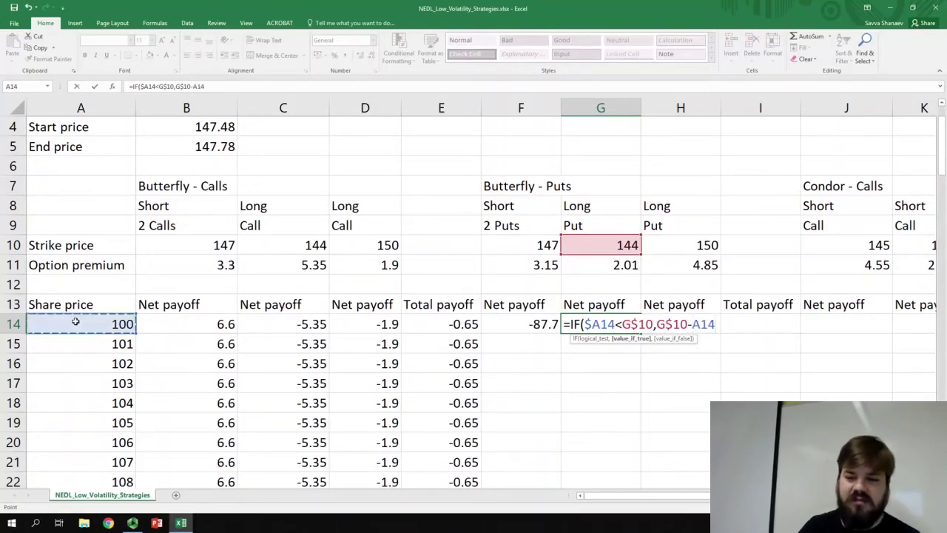
type(",")
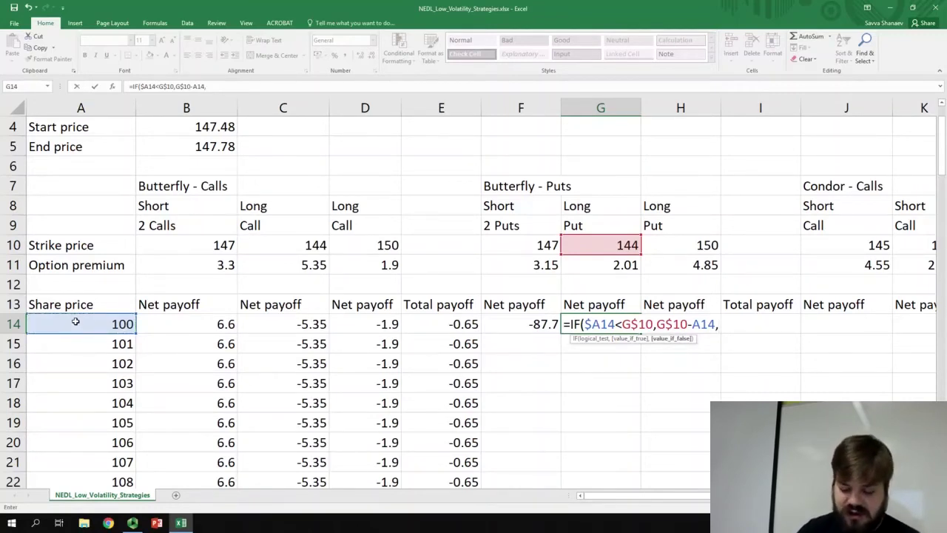
type("0)")
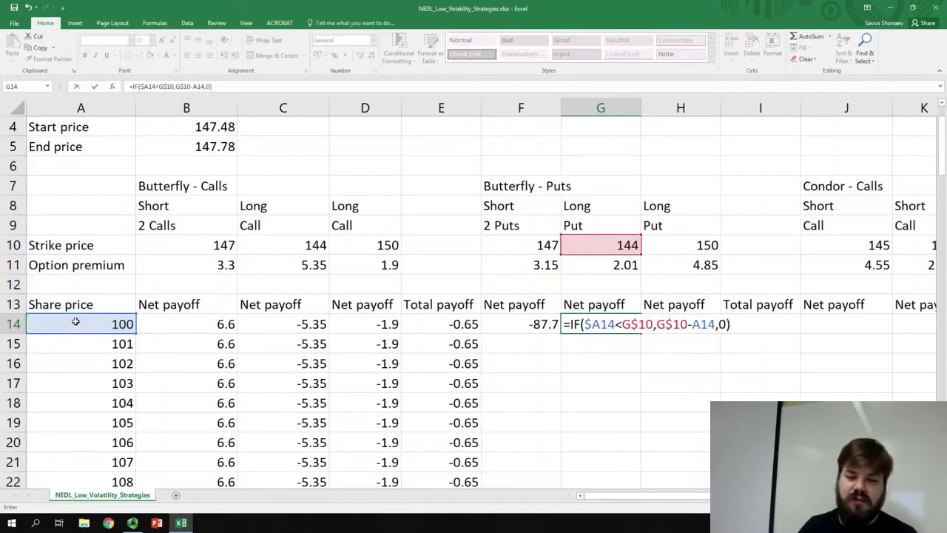
- Complete the G14 formula by subtracting the premium G$11 and fixing the share price reference as $A14, and enter it
type("-")
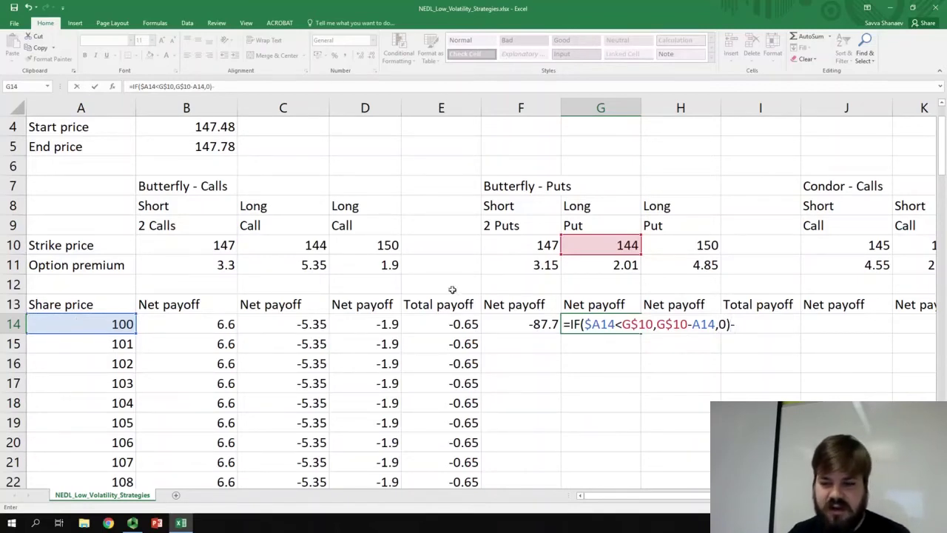
left_click(601, 265)
left_click(692, 324)
type("$")
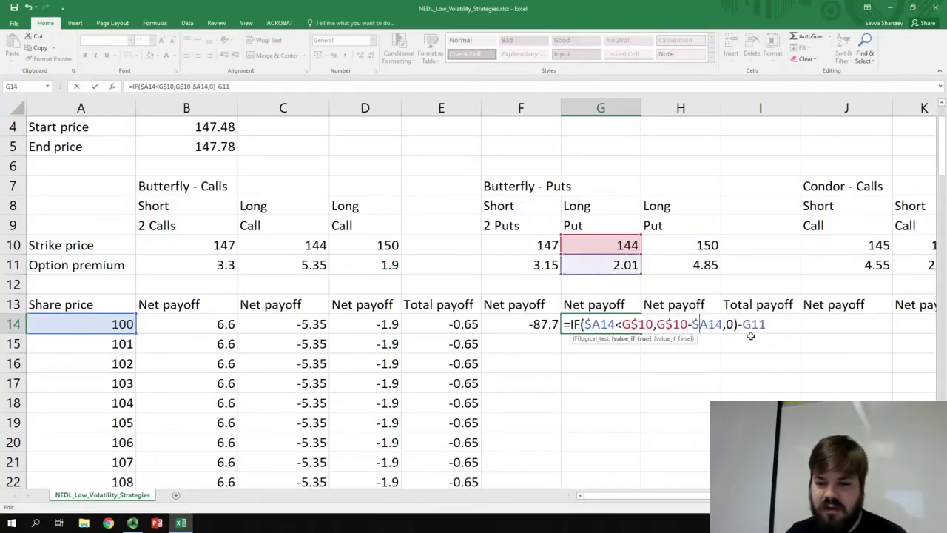
left_click(750, 324)
type("$")
left_click(773, 324)
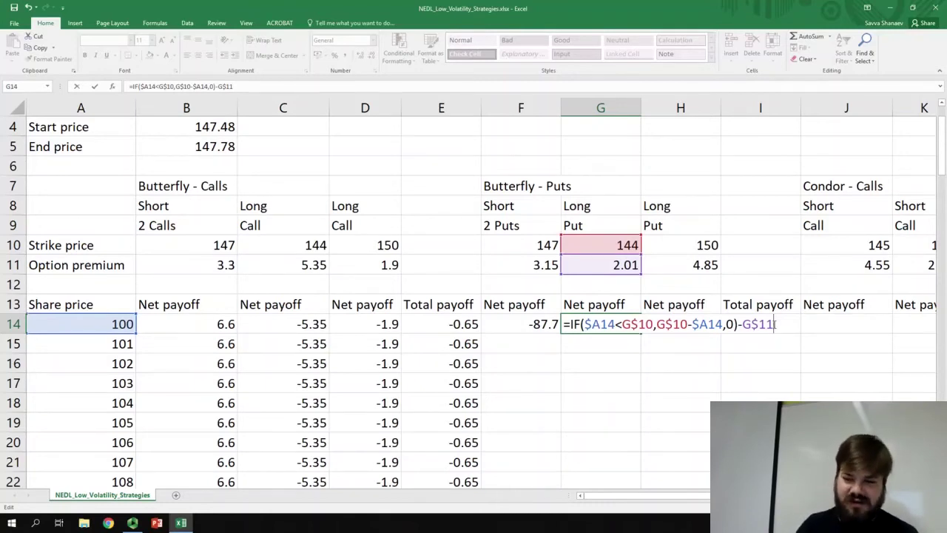
key("Return")
key("Up")
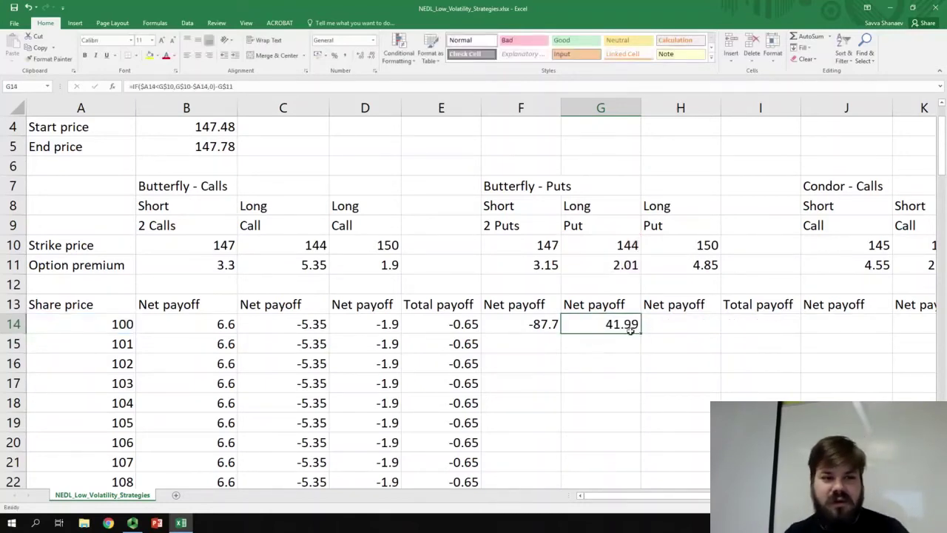
- Copy the long-put formula from G14 to H14 and fill F14:H14 down all the share price rows
left_click_drag(640, 333, 707, 327)
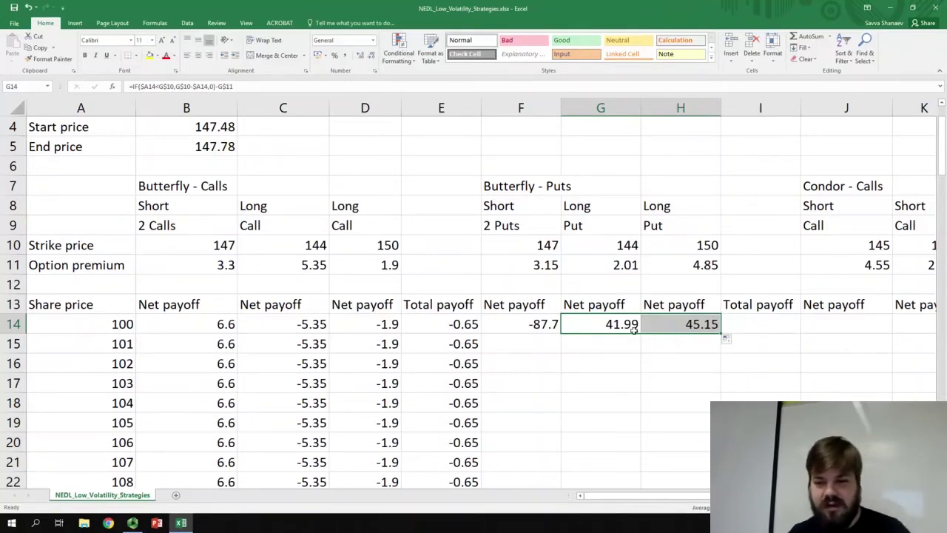
left_click_drag(492, 326, 695, 325)
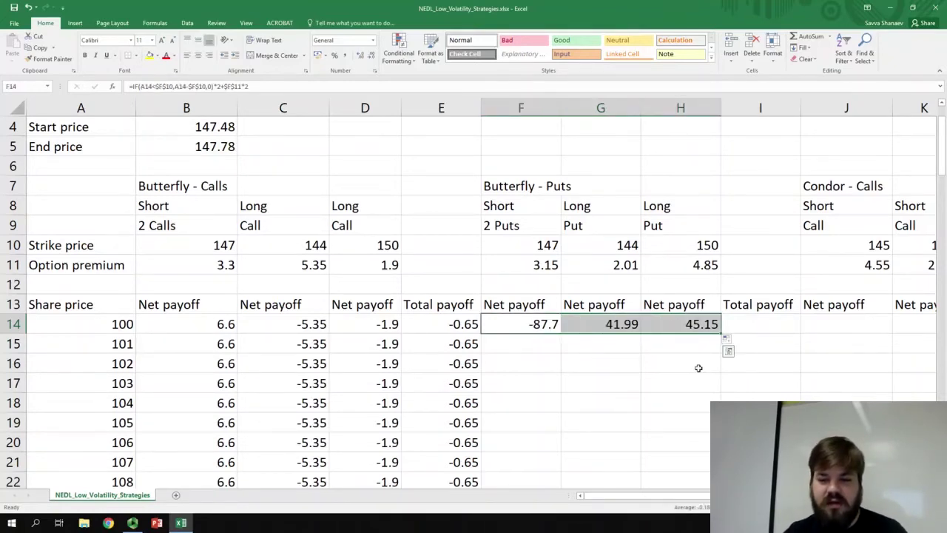
double_click(722, 333)
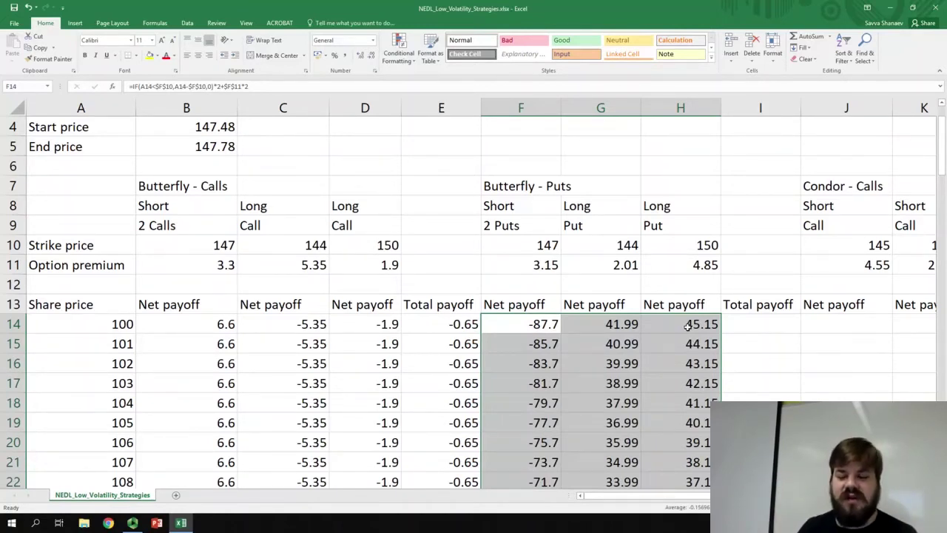
- Enter =SUM(F14:H14) in I14 as the put butterfly's total payoff and fill it down the column
left_click(777, 318)
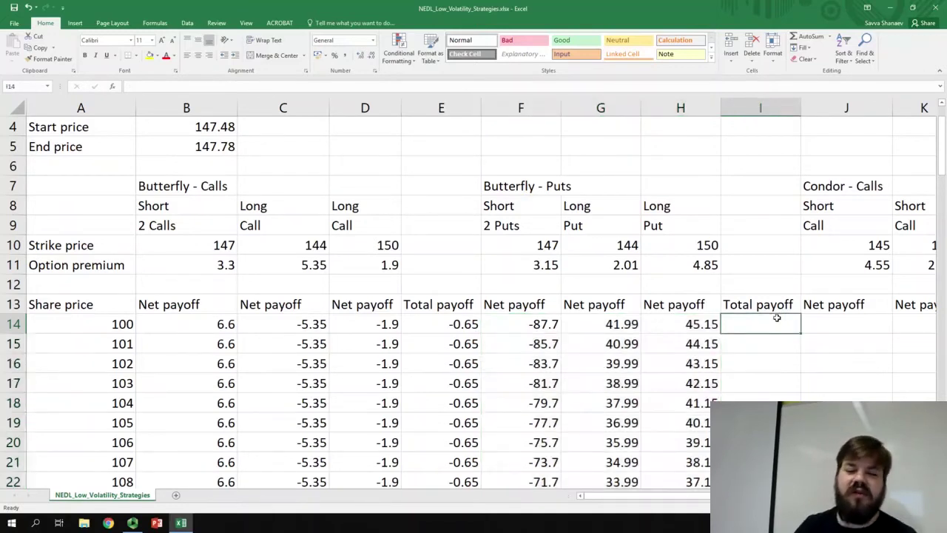
type("=SUM(")
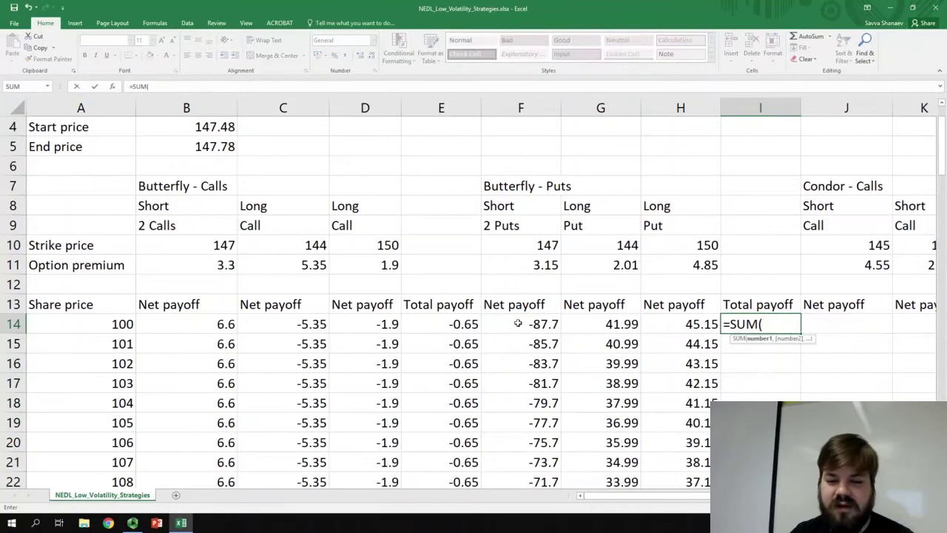
left_click_drag(518, 323, 680, 324)
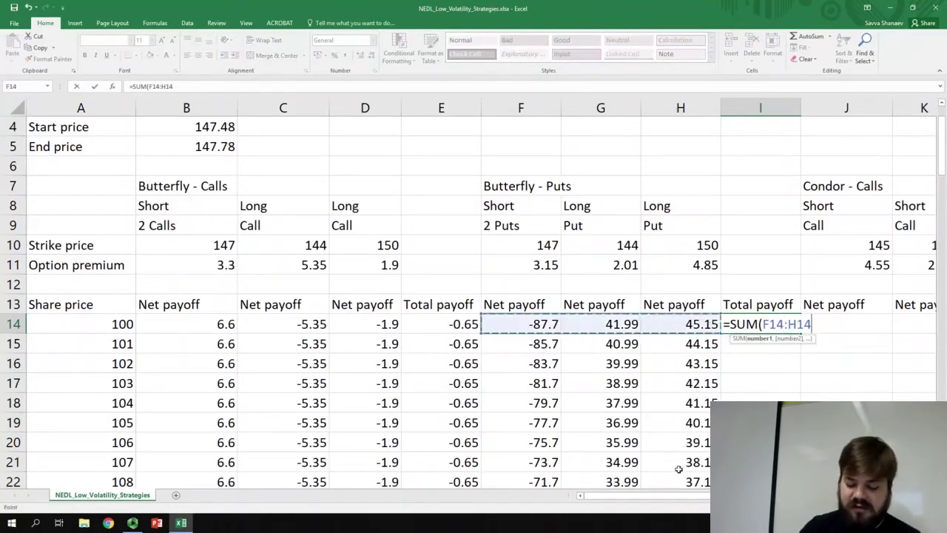
type(")")
key("ctrl+Return")
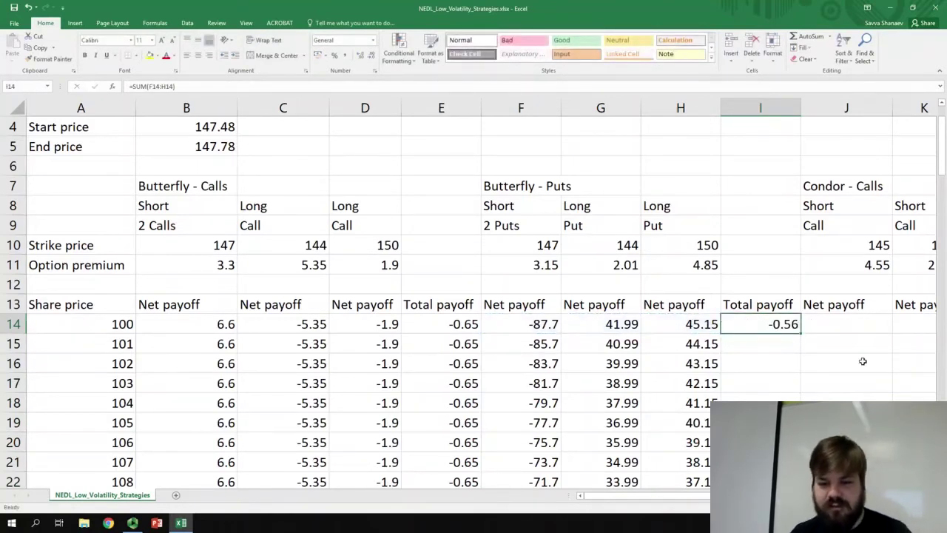
double_click(799, 333)
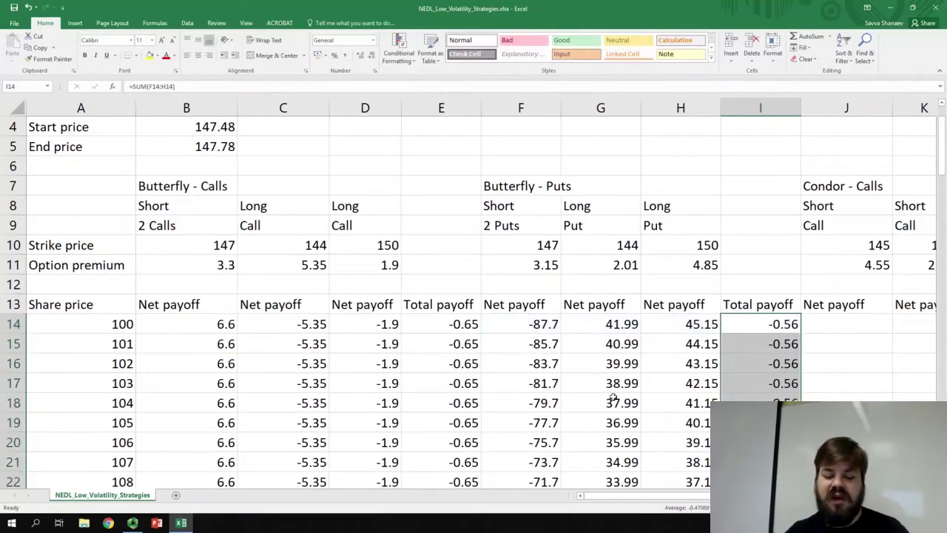
- Compare the call butterfly's total payoffs in column E with the put butterfly's in column I, especially for share prices around the strikes
left_click(457, 326)
left_click(758, 326)
left_click(433, 325)
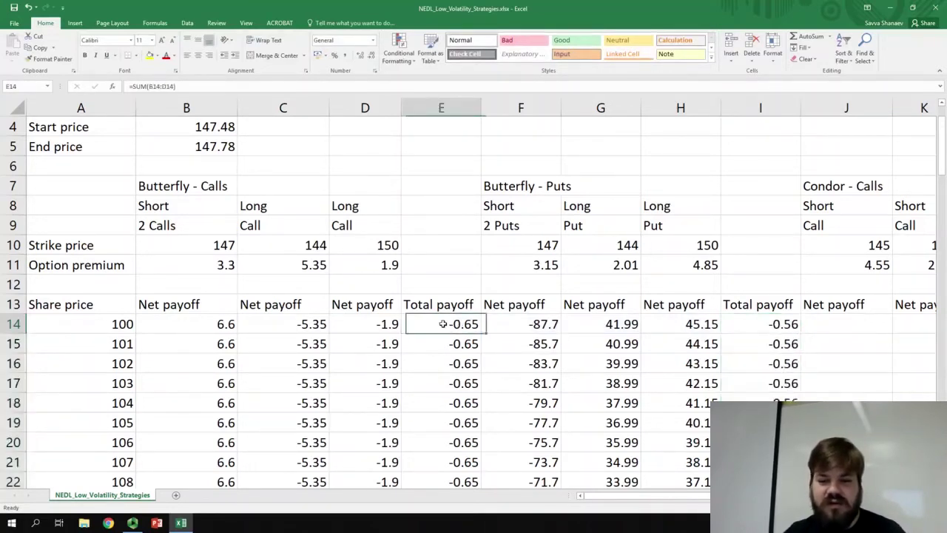
left_click(758, 327)
scroll(753, 370, "down", 9)
scroll(753, 370, "down", 7)
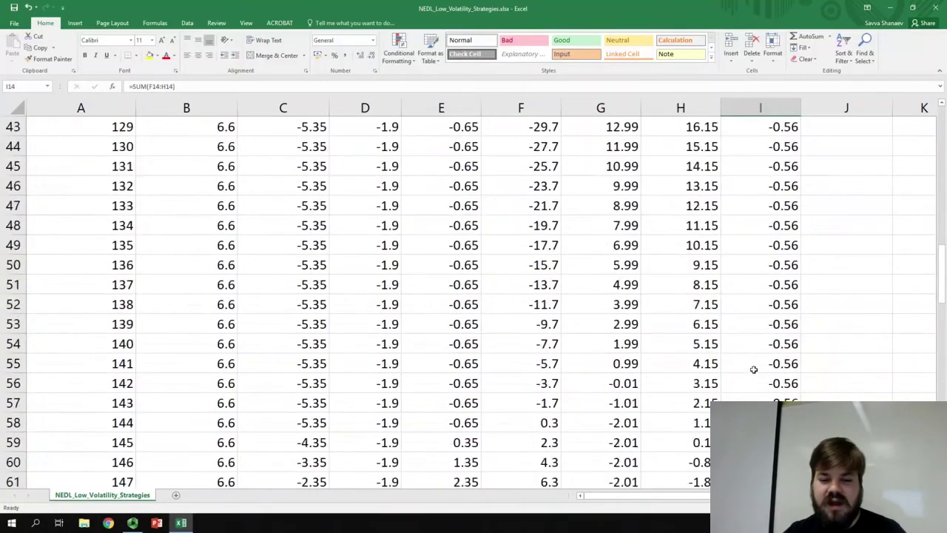
left_click_drag(454, 167, 454, 405)
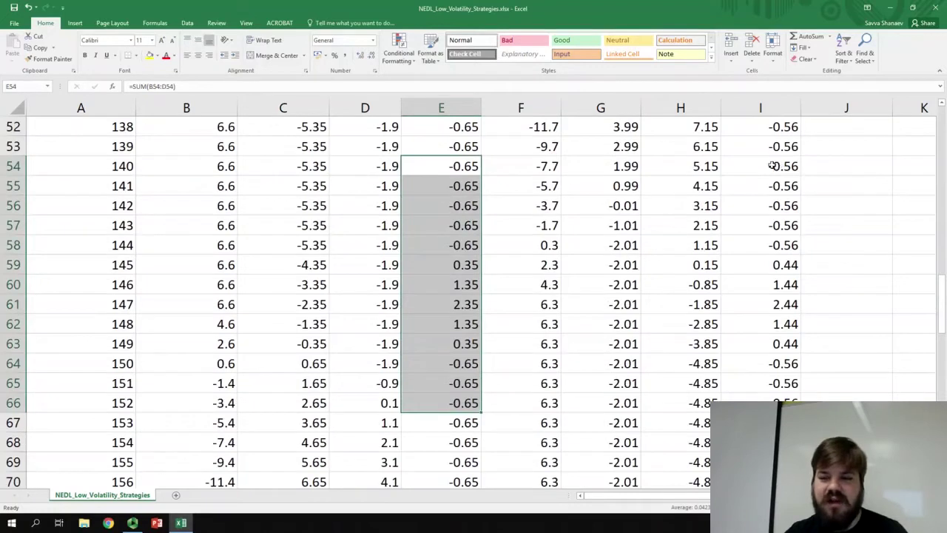
left_click_drag(774, 165, 765, 383)
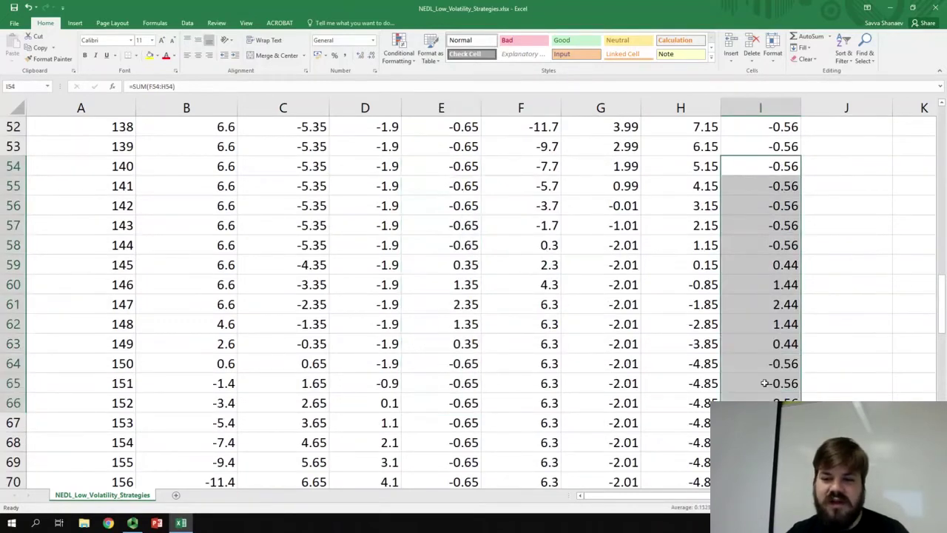
left_click_drag(464, 176, 464, 403)
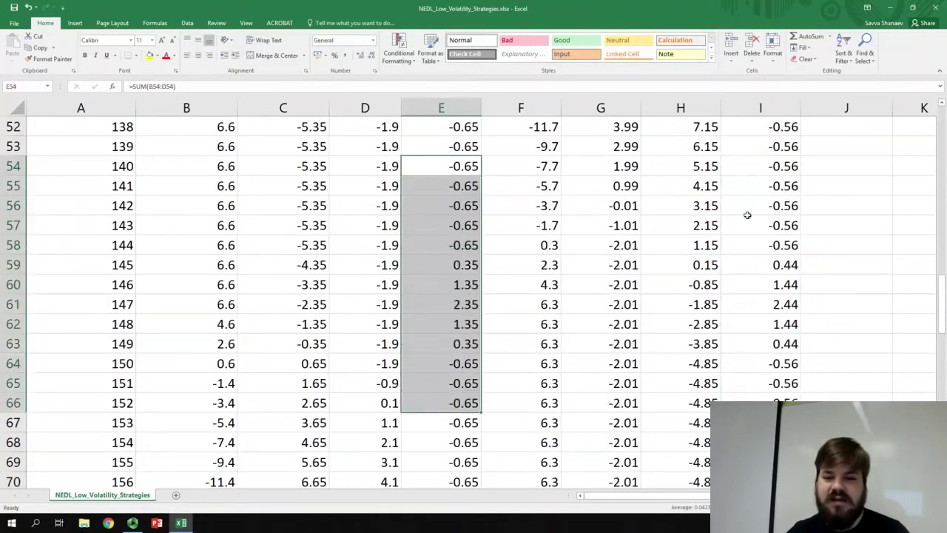
left_click_drag(788, 166, 769, 422)
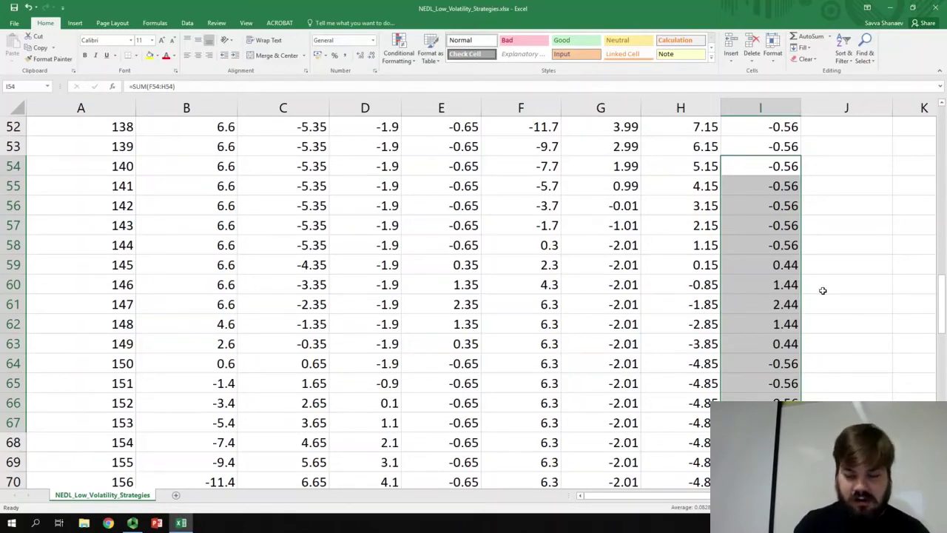
- Examine the "Butterfly - puts" payoff chart and the "Butterfly - puts or calls?" comparison chart beside the payoff table
scroll(822, 290, "up", 13)
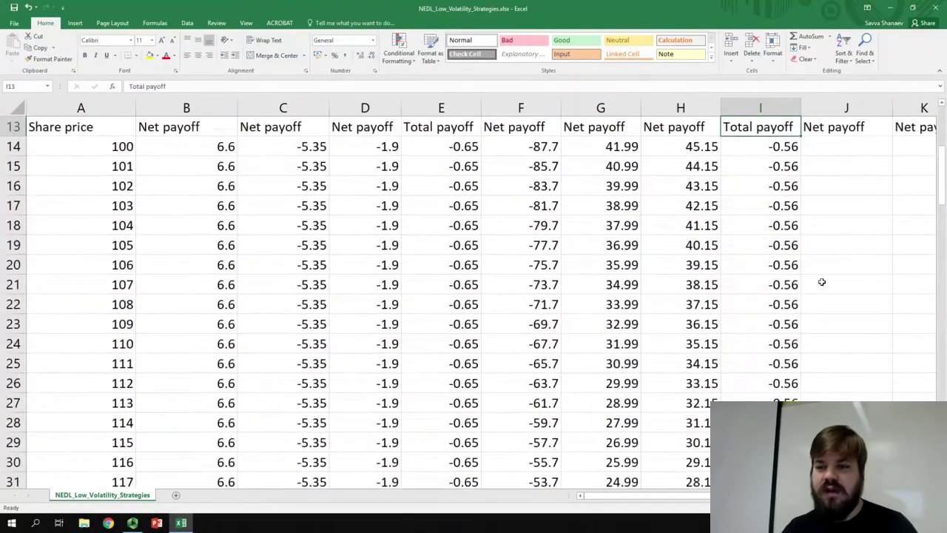
left_click_drag(822, 289, 919, 269)
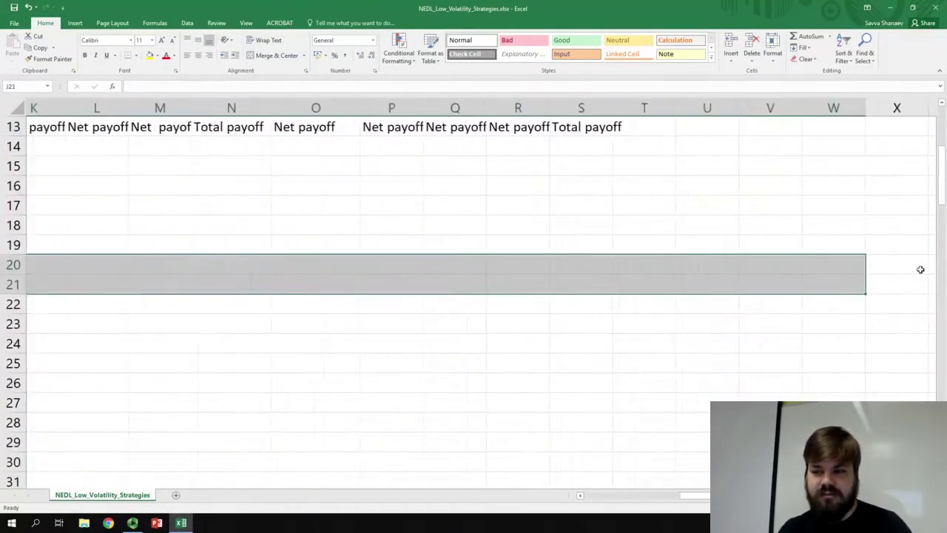
left_click_drag(795, 244, 799, 317)
scroll(798, 318, "down", 4)
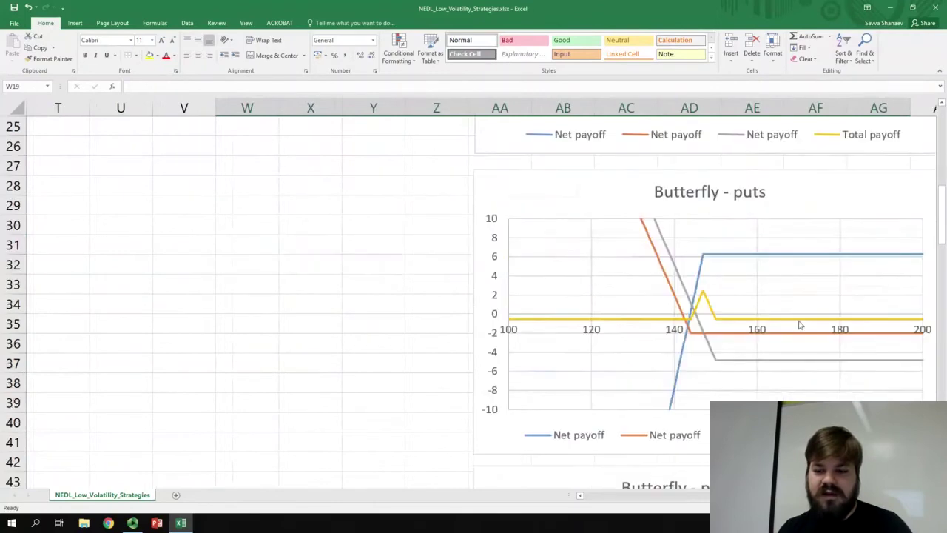
scroll(796, 325, "down", 2)
scroll(796, 326, "down", 3)
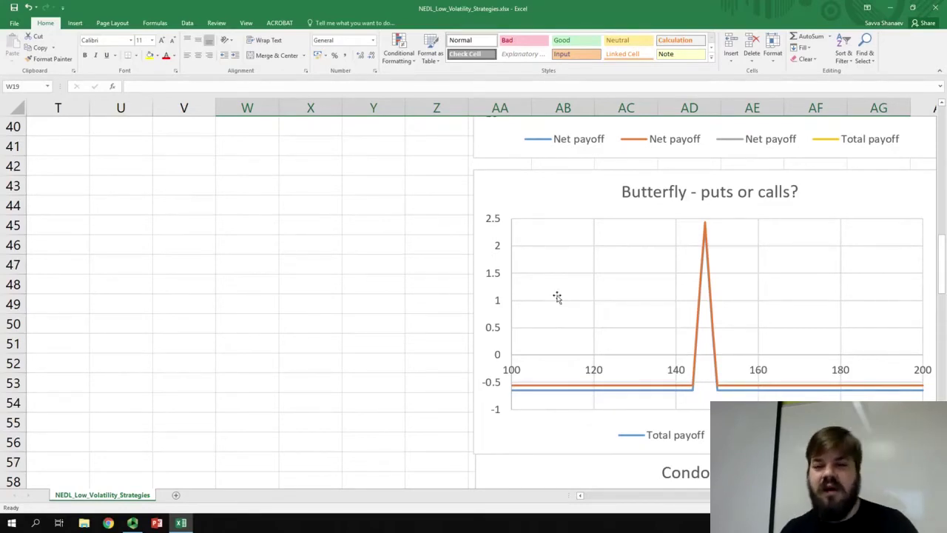
- Inspect the Total payoff line in the "Butterfly - puts" chart, checking its peak and its flat sections
scroll(557, 297, "up", 5)
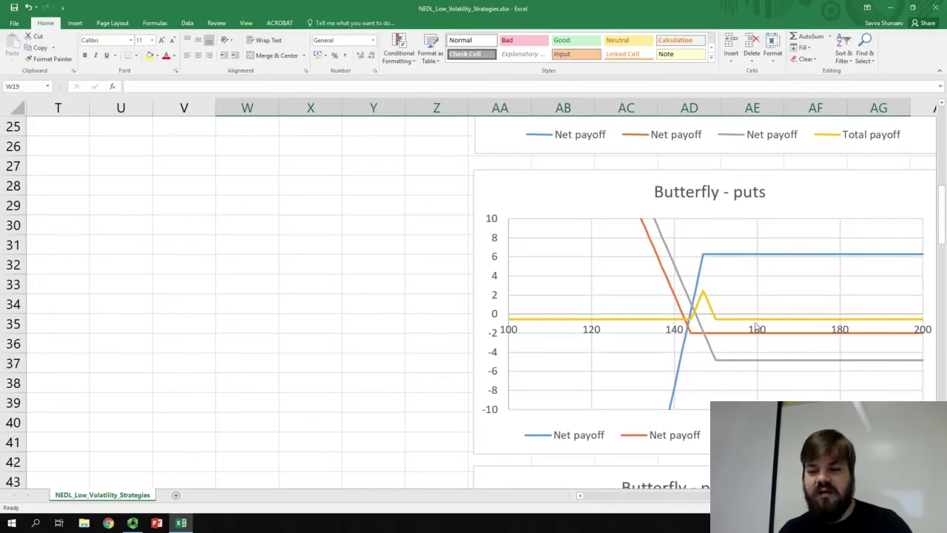
mouse_move(909, 319)
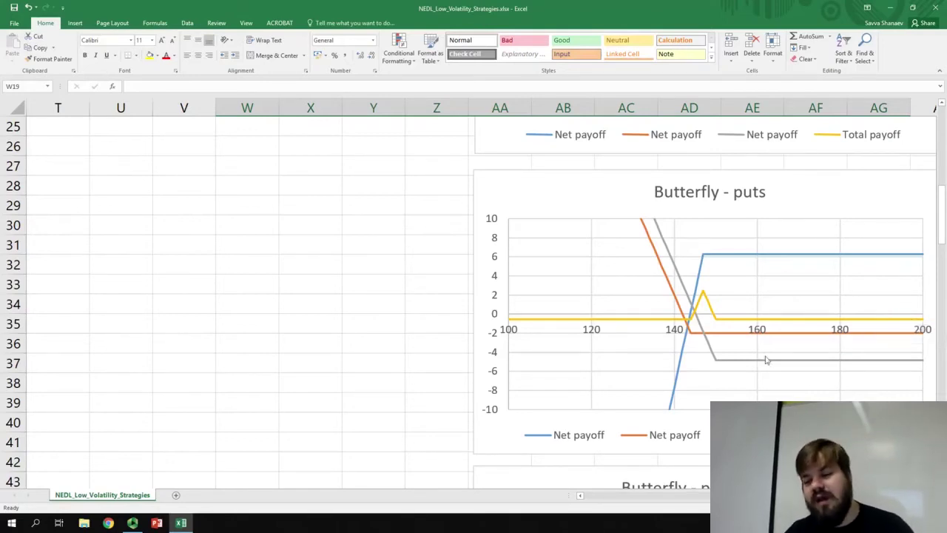
mouse_move(717, 326)
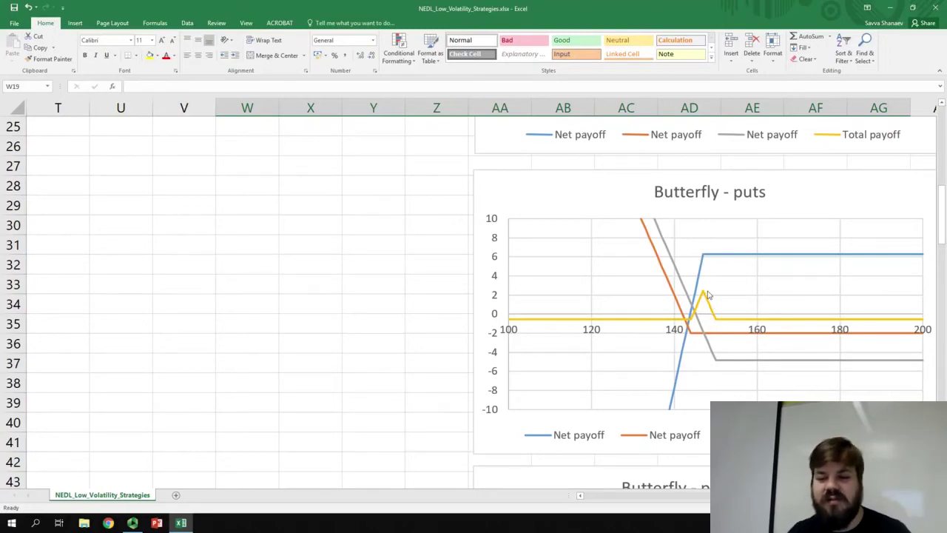
mouse_move(704, 294)
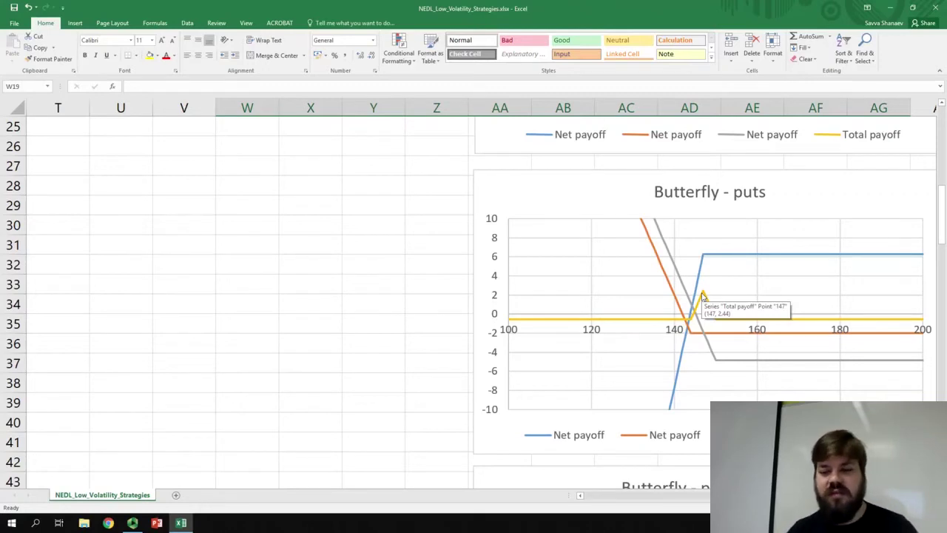
mouse_move(692, 323)
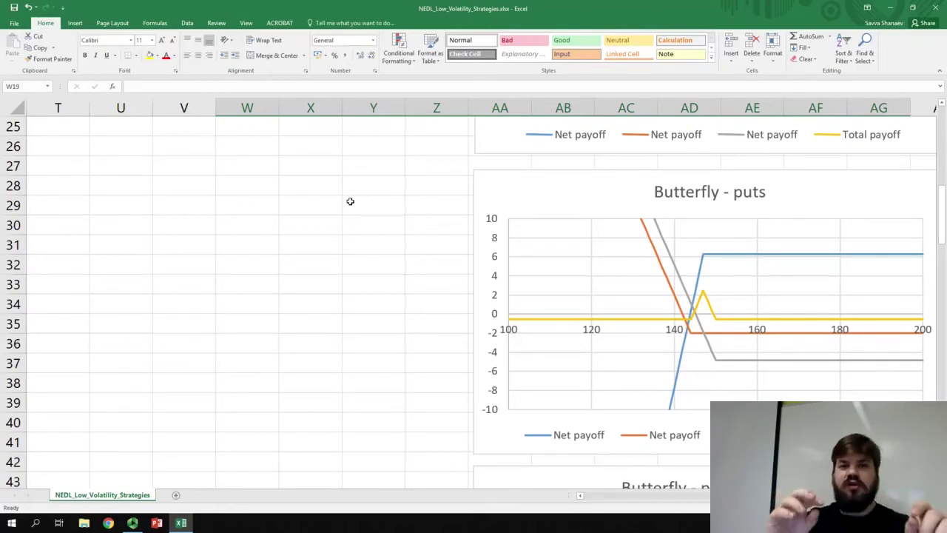
- Review the short and long call strike prices in J10:M10 of the Condor - Calls block and select J14
left_click(243, 159)
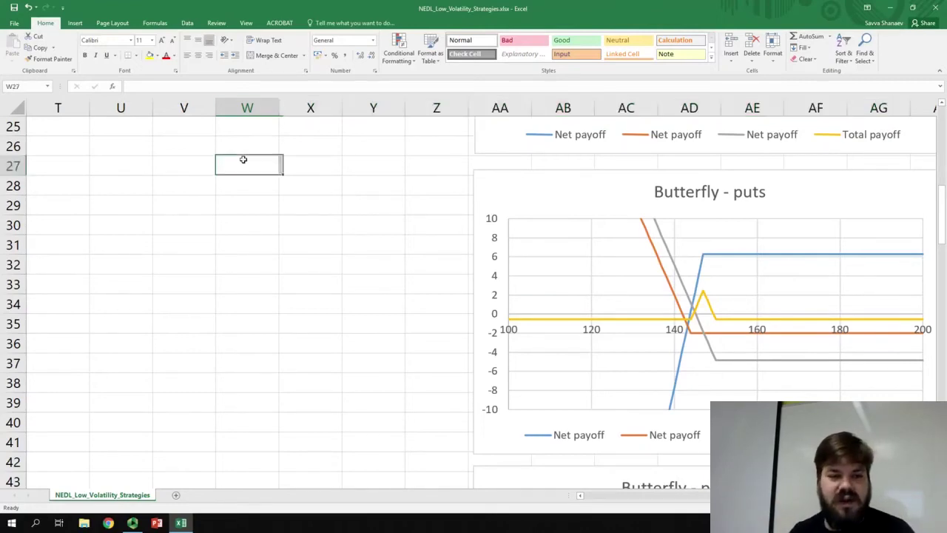
key("ctrl+Left")
key("ctrl+Up")
scroll(193, 266, "up", 4)
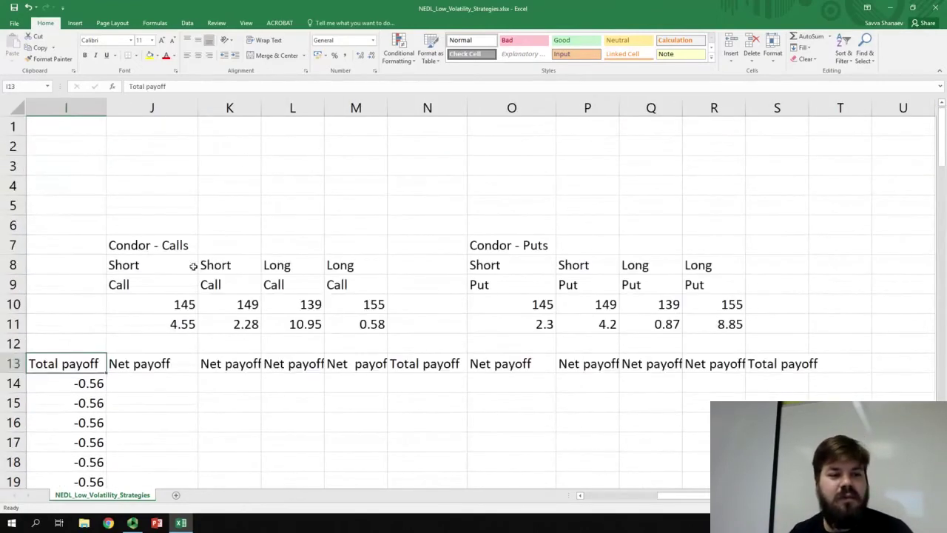
left_click_drag(191, 367, 313, 391)
left_click(324, 388)
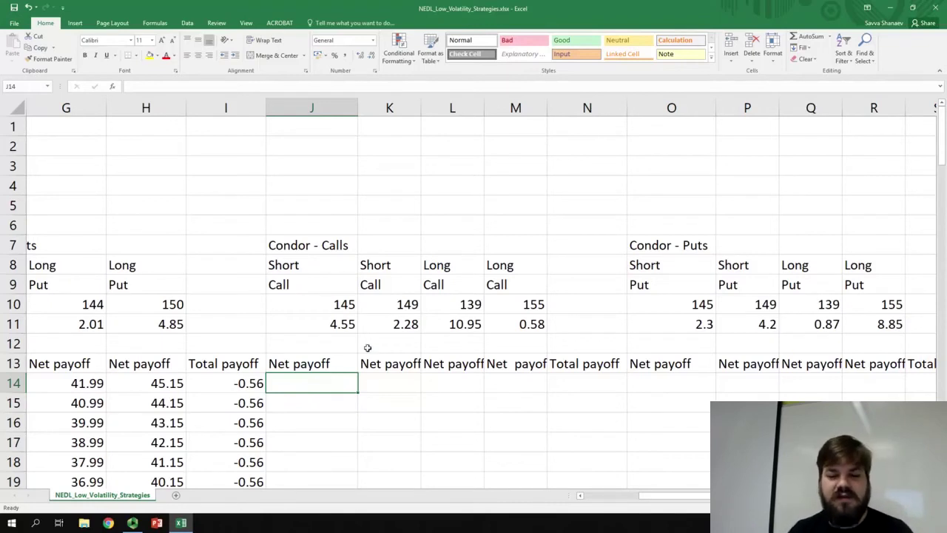
left_click(457, 304)
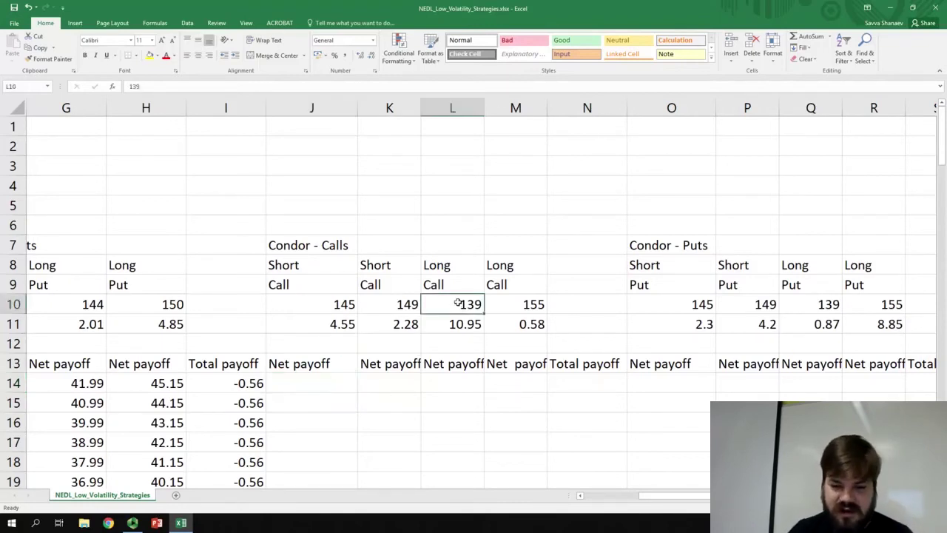
left_click(523, 304)
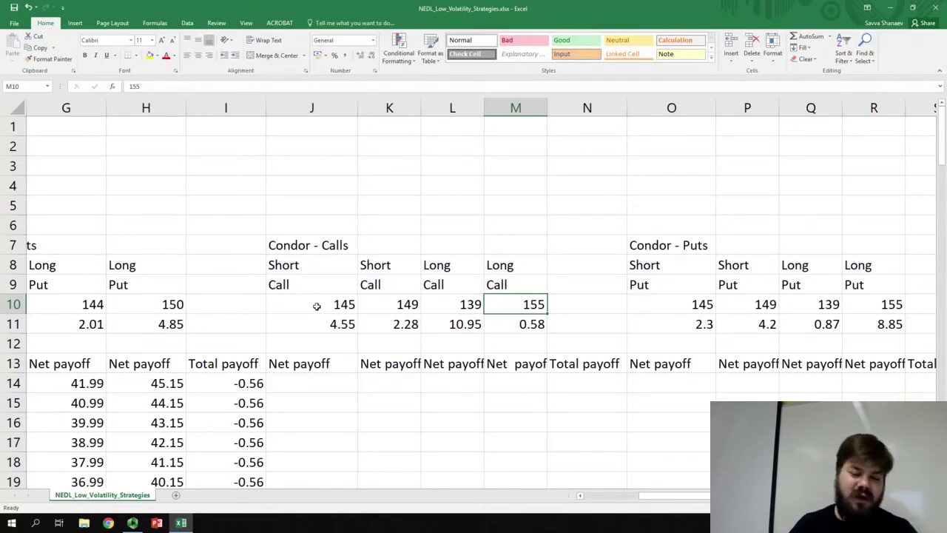
left_click(454, 305)
left_click(338, 306)
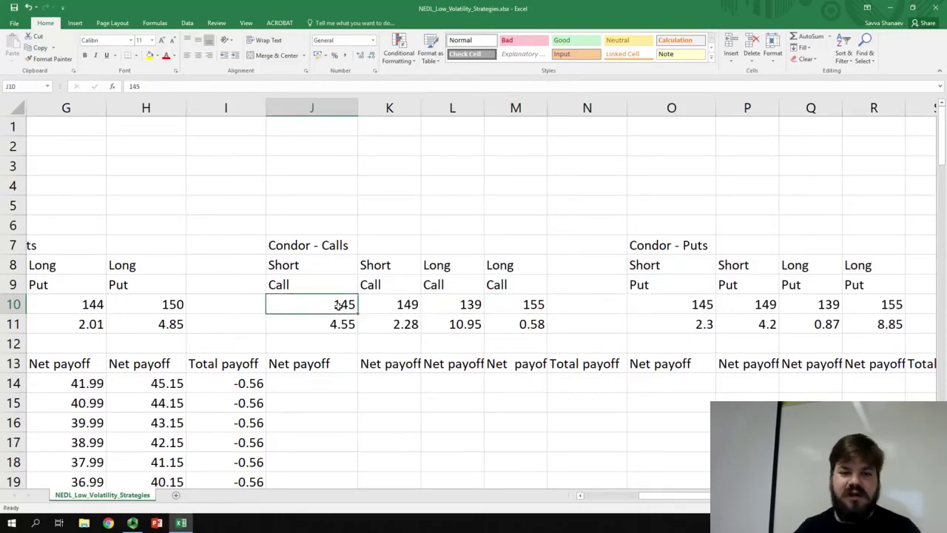
left_click(380, 317)
left_click(533, 306)
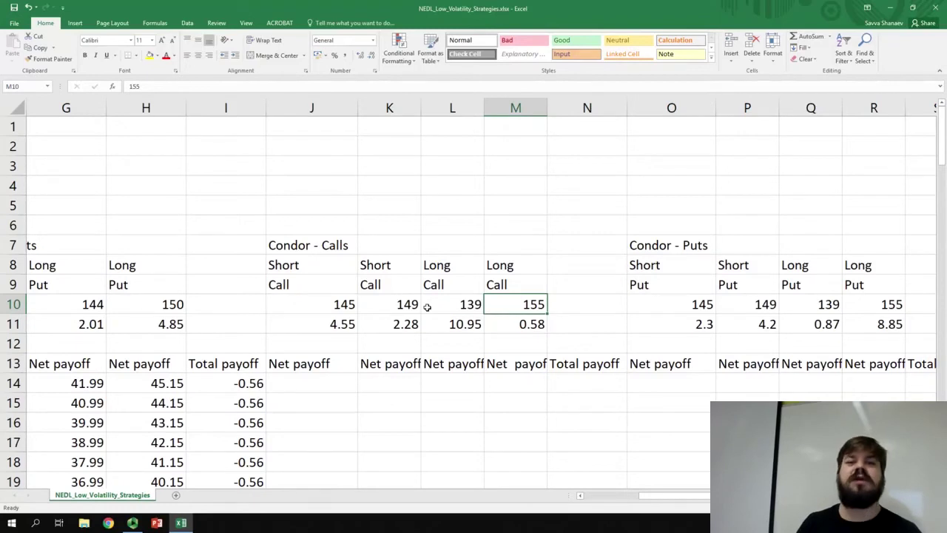
left_click(326, 383)
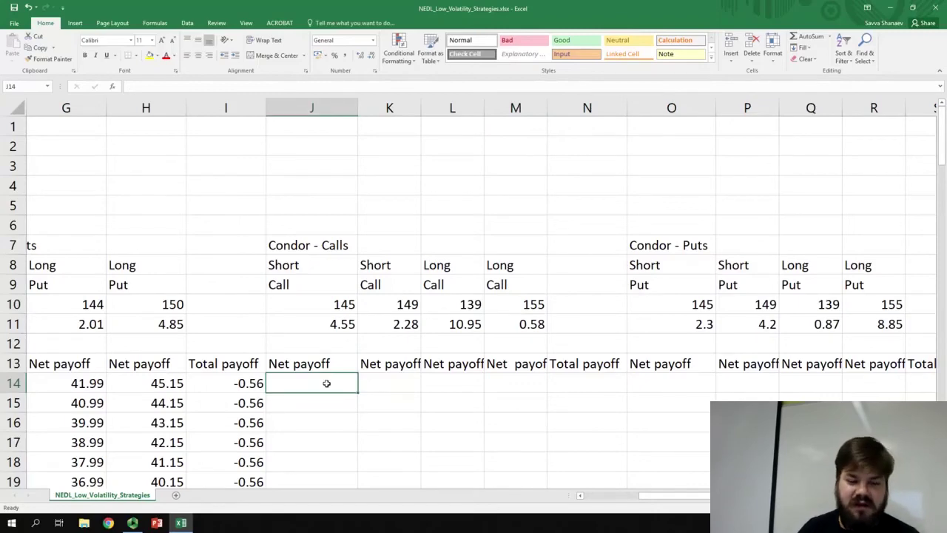
- Begin the short call net payoff formula in J14 with an IF testing $A14<J$10 and returning 0 when true
type("=IF(")
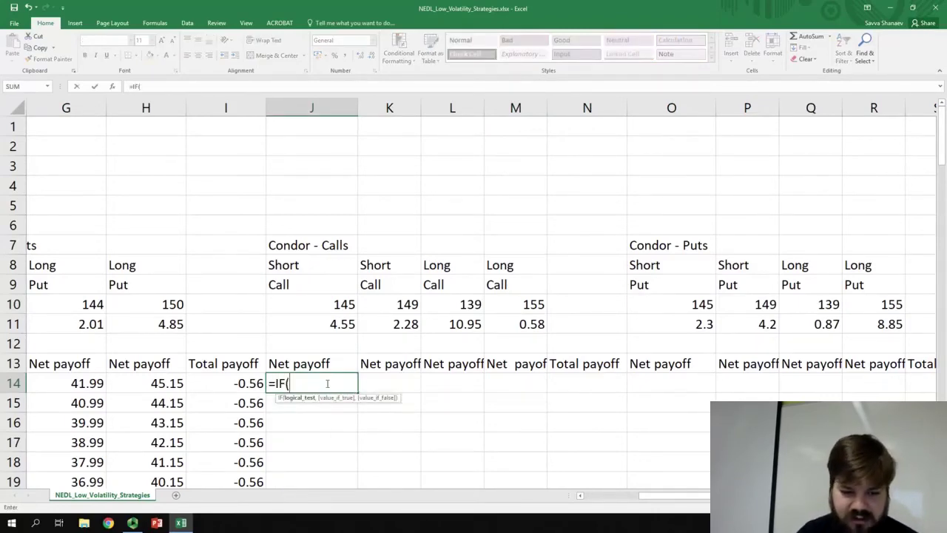
key("Left")
key("ctrl+Left")
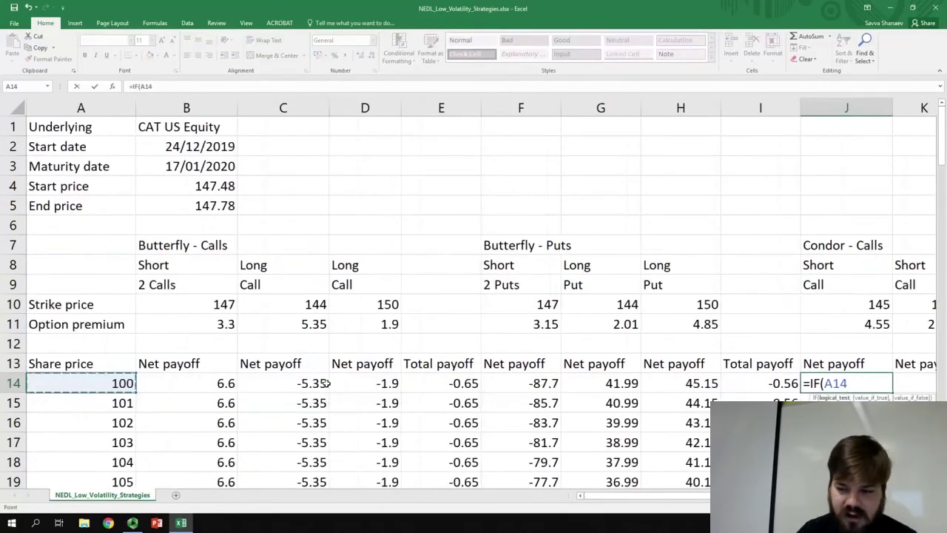
left_click(825, 383)
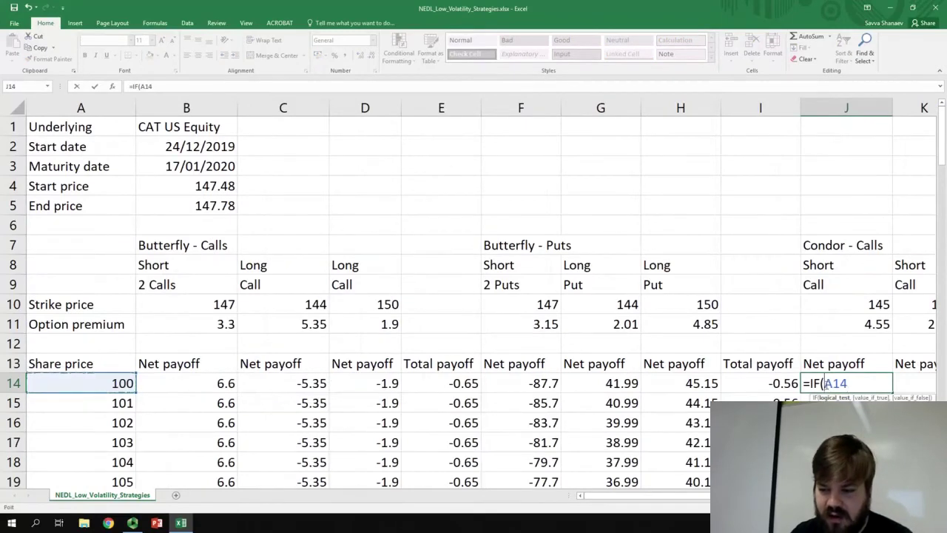
type("$A14<")
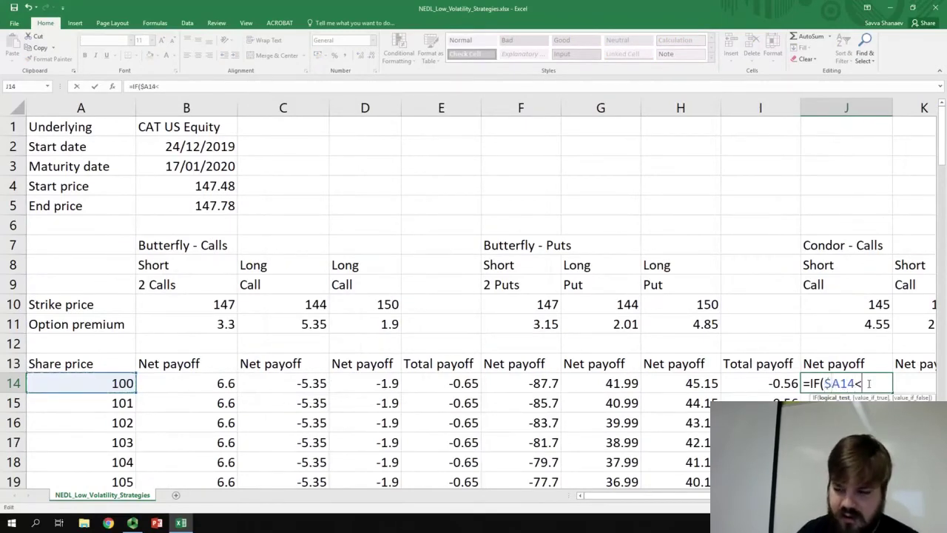
left_click(845, 303)
left_click(868, 383)
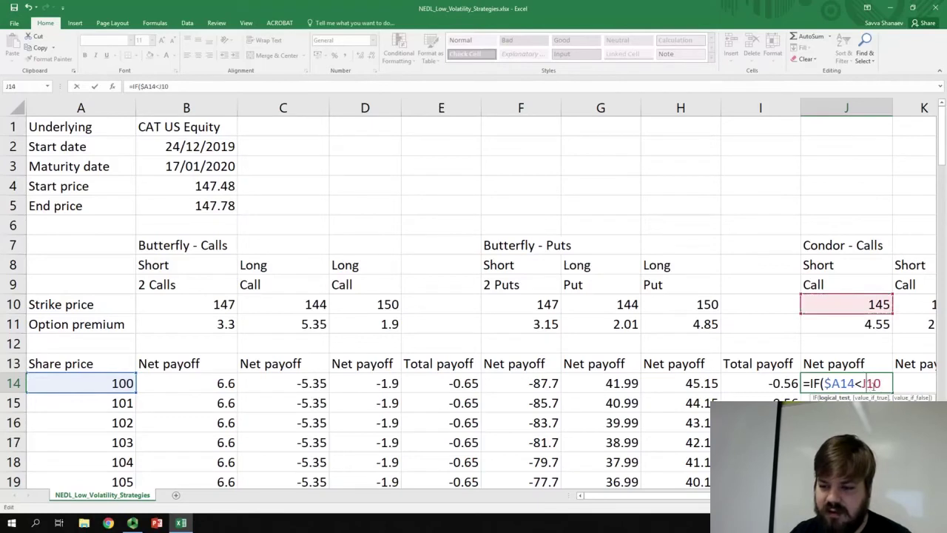
type("$")
left_click(890, 383)
type(",")
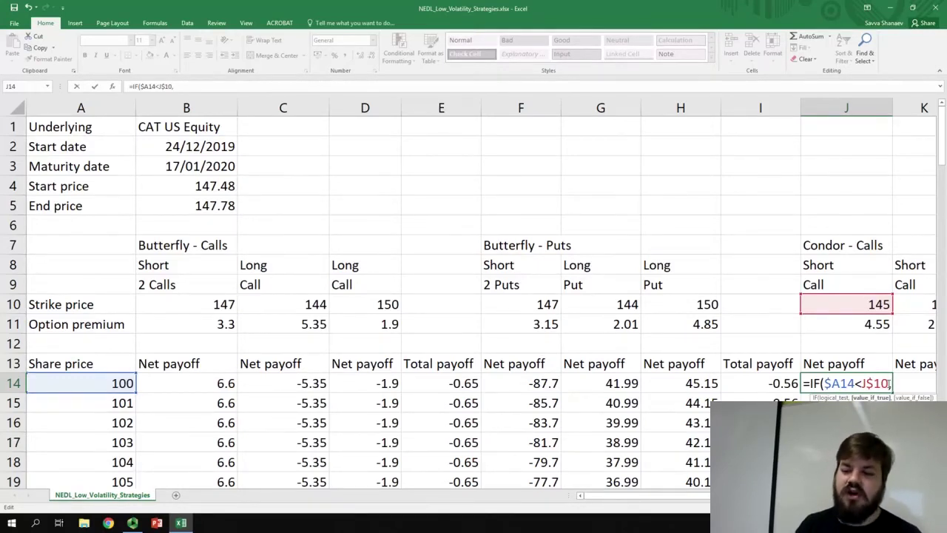
type("0,")
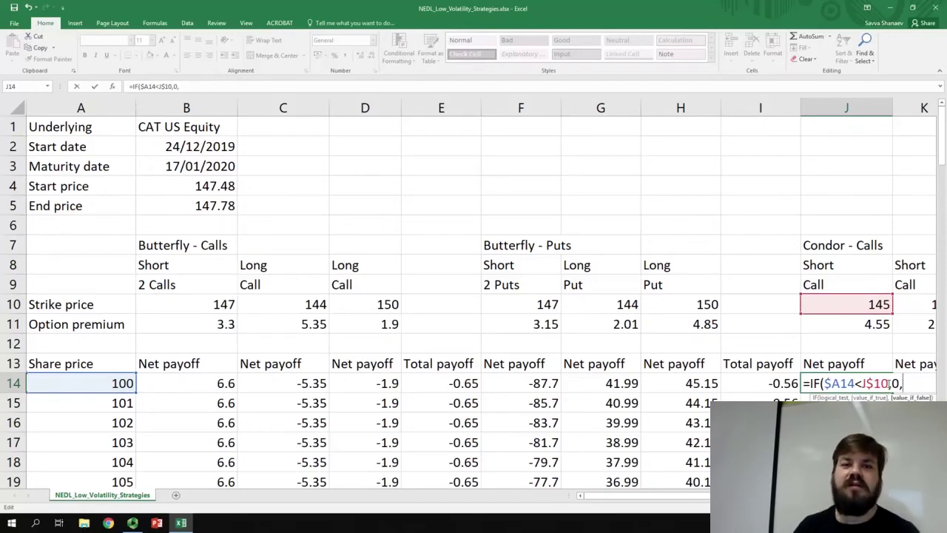
- Complete the J14 formula with J$10-$A14 as the value if false, and add the premium J$11 after the IF
left_click(822, 304)
key("F4")
key("F4")
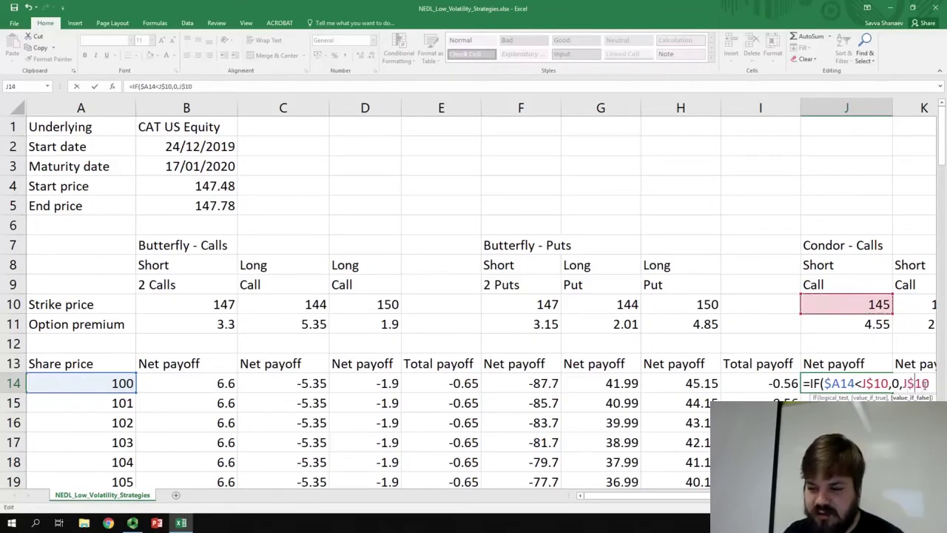
type("-")
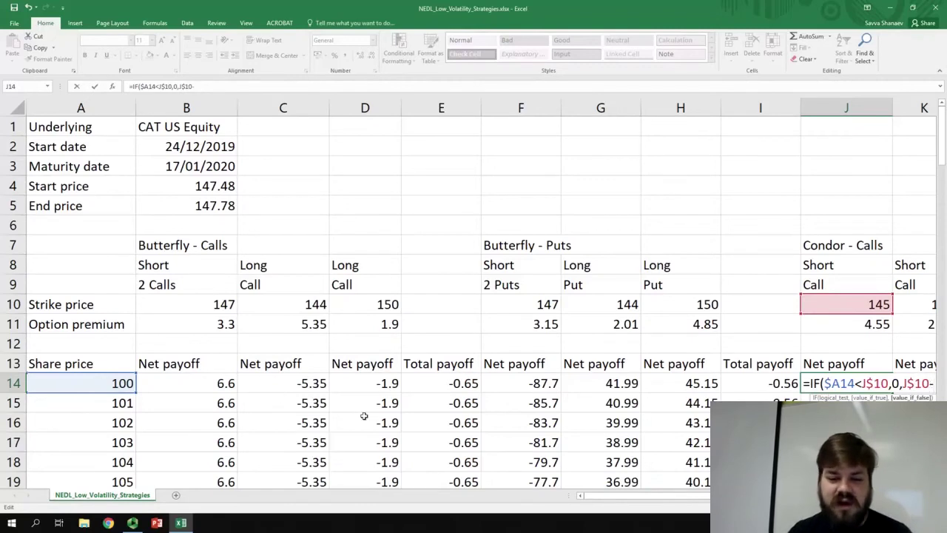
left_click(96, 382)
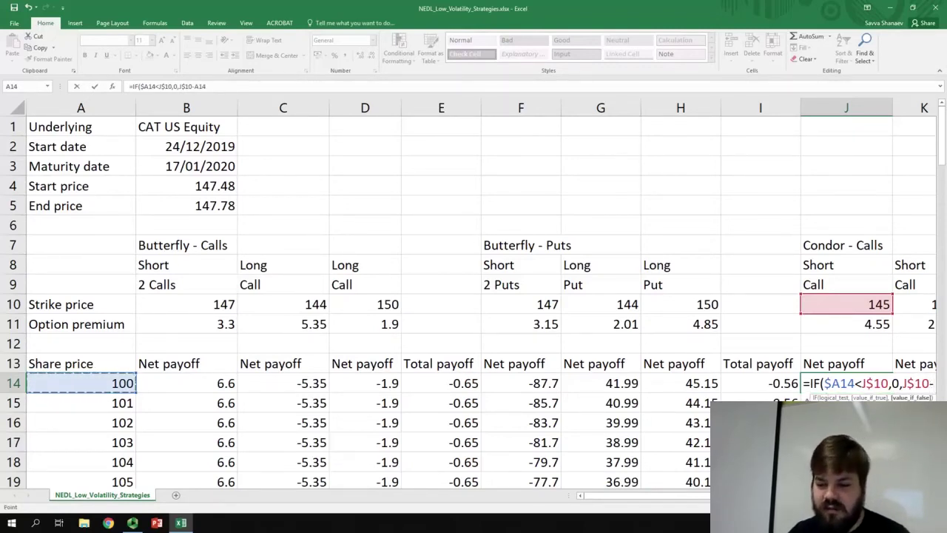
key("F2")
type("$A14")
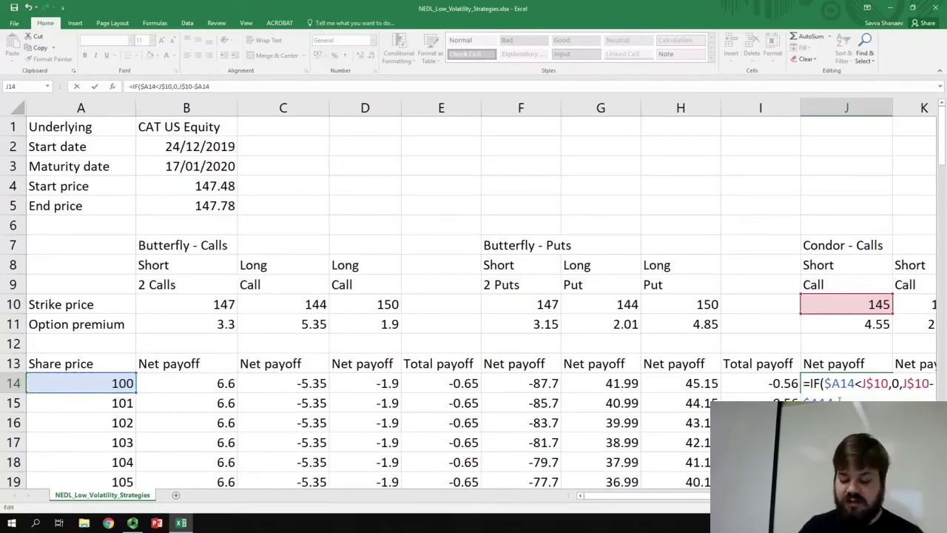
type(")")
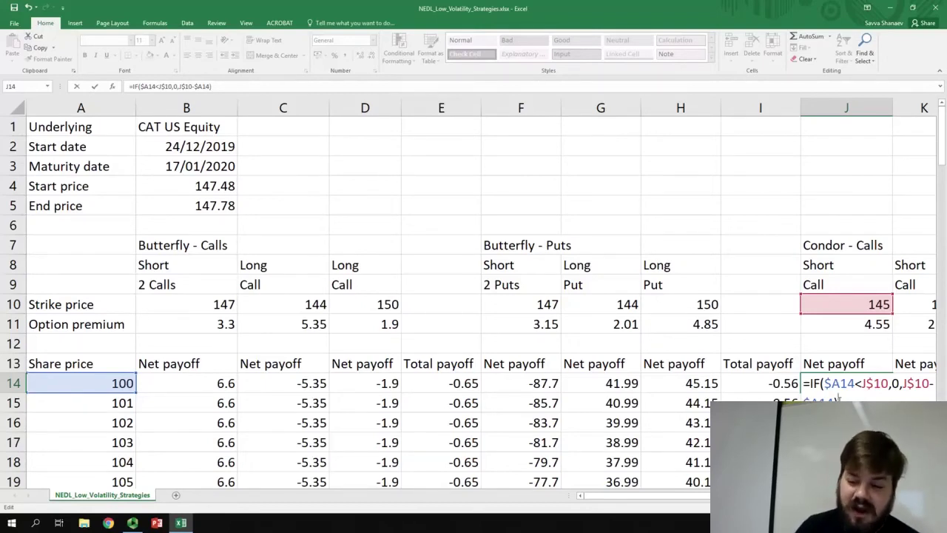
type("+")
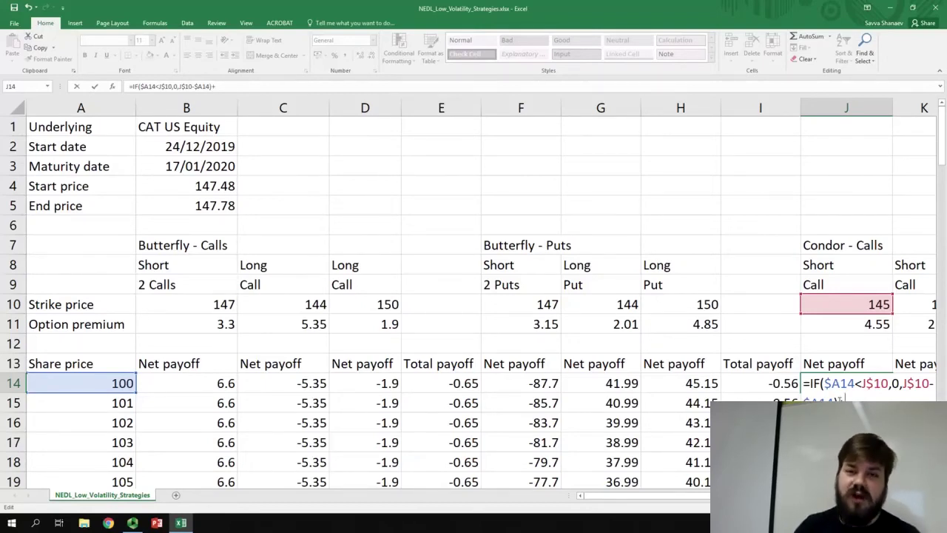
left_click(848, 322)
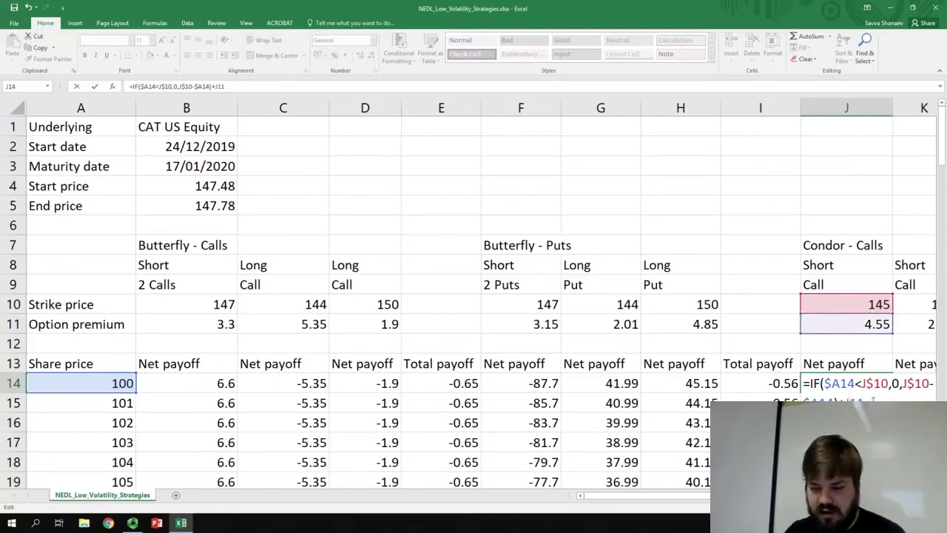
key("Return")
- Copy the short call net payoff formula from J14 across to K14 for the second short call
scroll(880, 400, "right", 1)
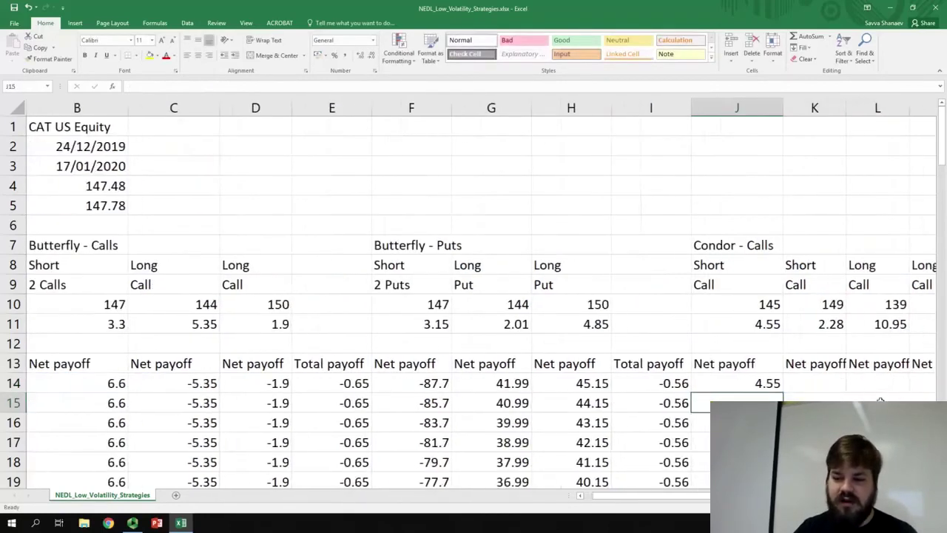
key("Up")
left_click_drag(774, 399, 851, 397)
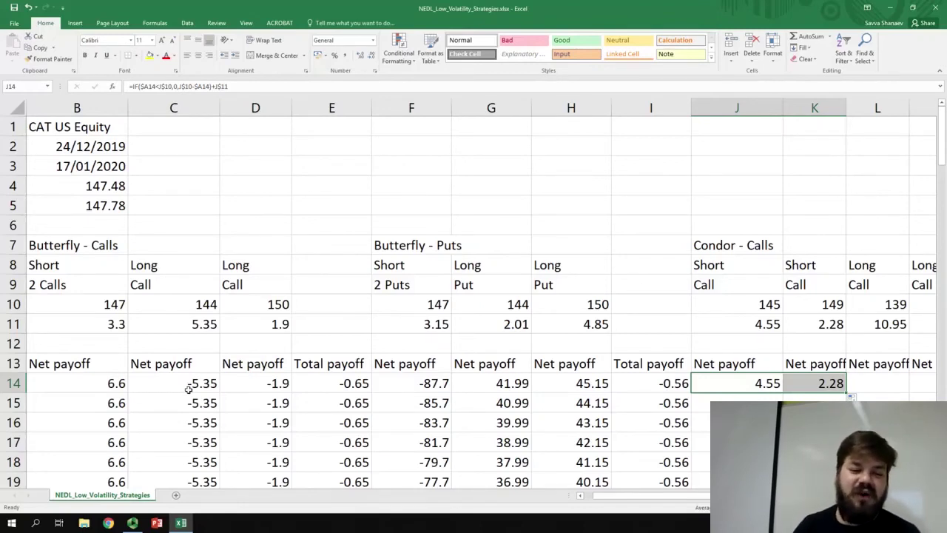
- Reuse the long call net payoff formulas from C14:D14 for the condor's two long calls in L14:M14
left_click_drag(190, 389, 252, 383)
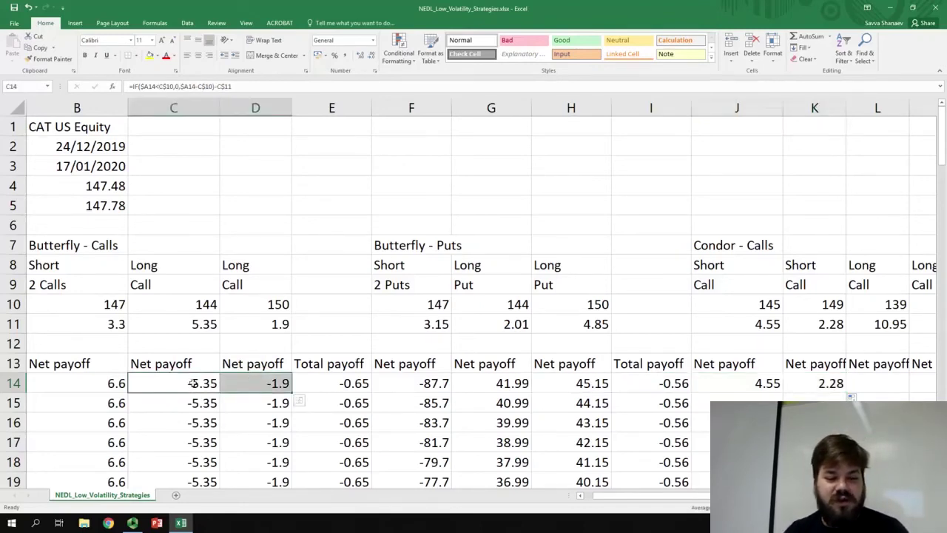
key("ctrl+c")
left_click(877, 383)
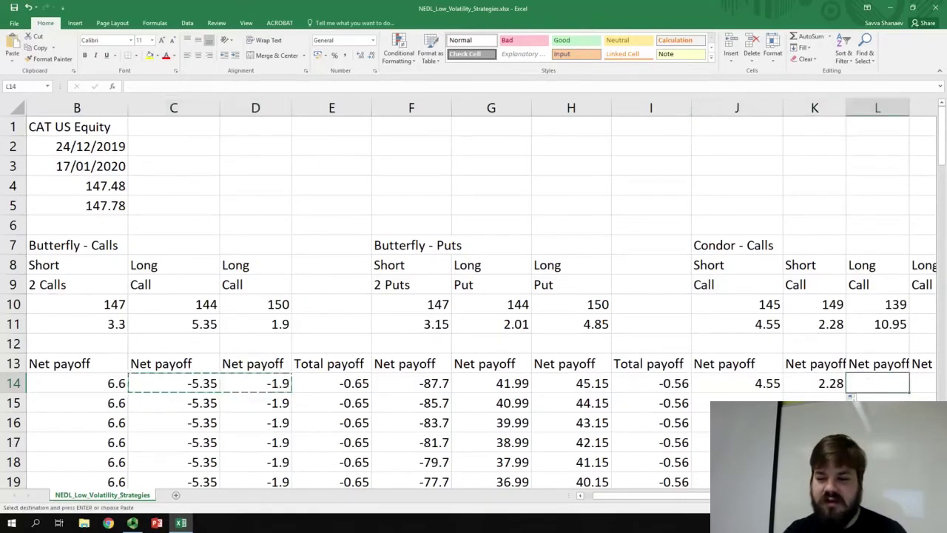
key("ctrl+v")
- Fill the four call condor net payoff formulas in J14:M14 down through all share prices
scroll(473, 296, "right", 2)
left_click(747, 397)
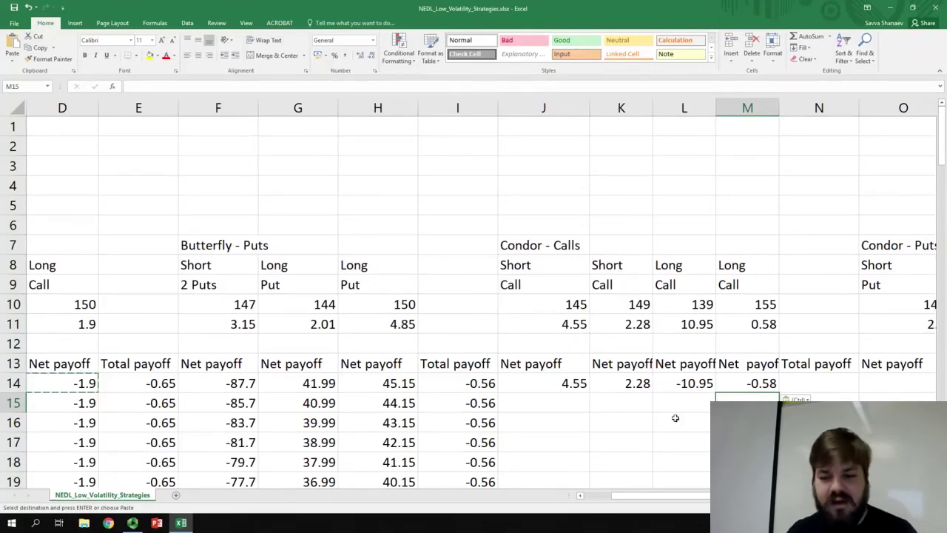
left_click_drag(552, 384, 779, 386)
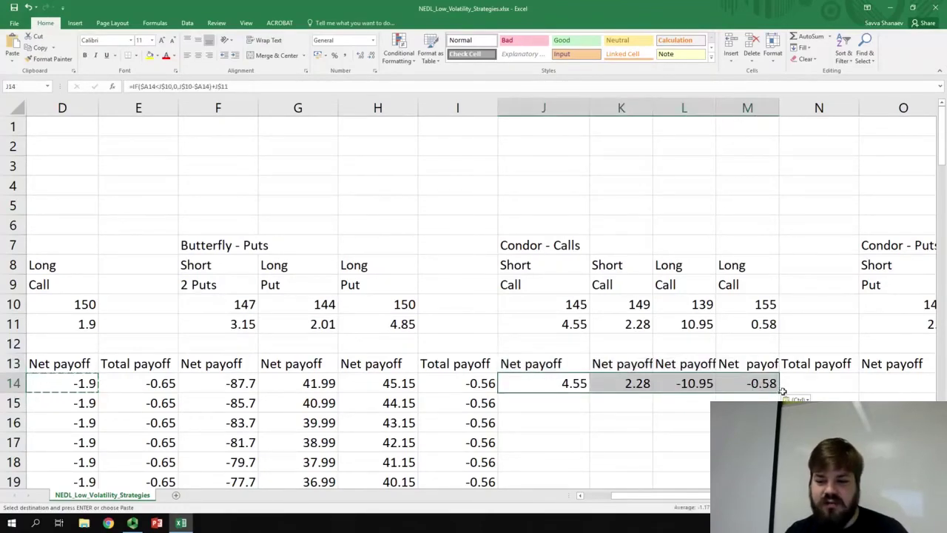
double_click(778, 386)
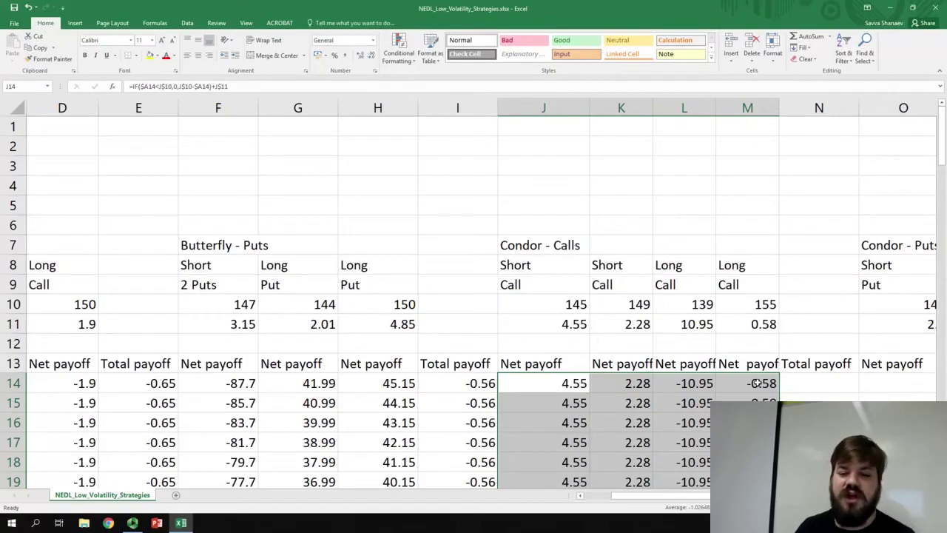
- Calculate the call condor's total payoff in N14 with =SUM(J14:M14) and fill it down column N
left_click(812, 382)
type("=")
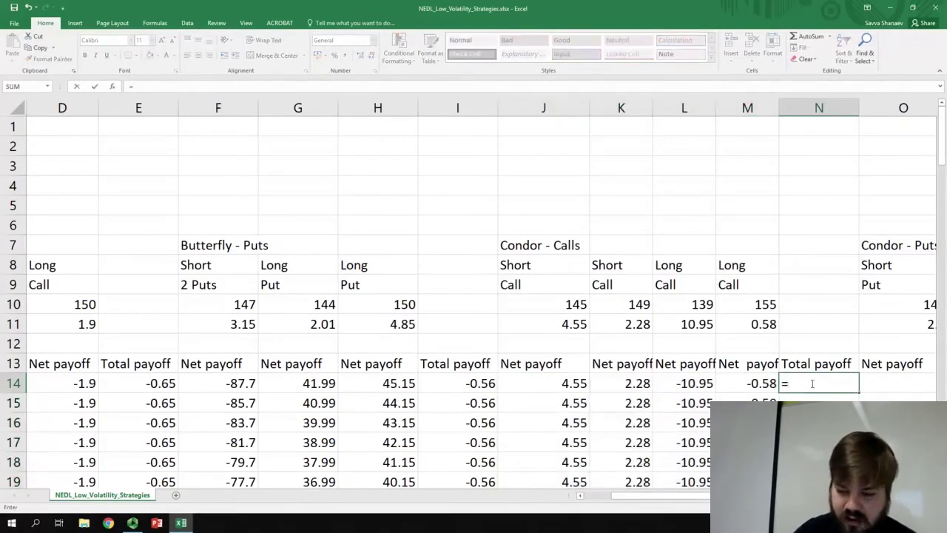
type("SUM(")
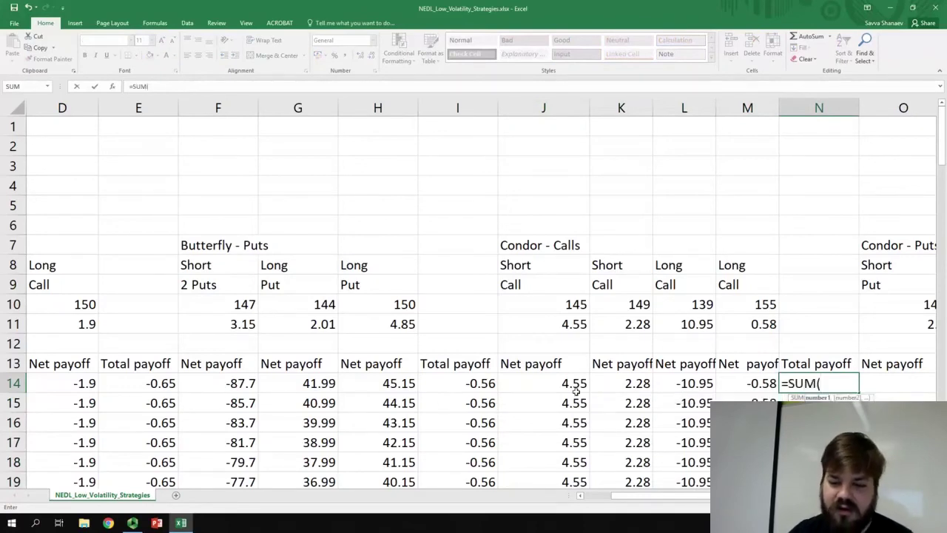
left_click_drag(562, 382, 780, 382)
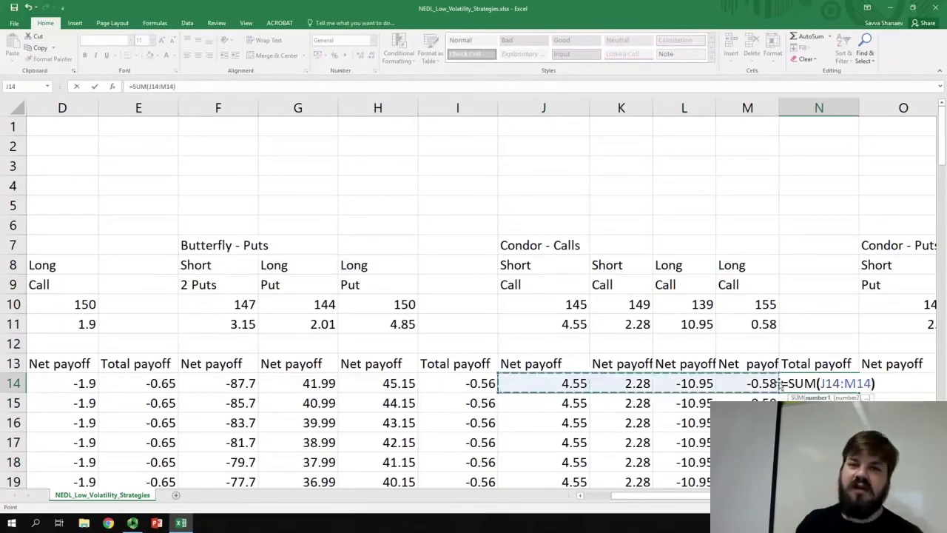
type(")")
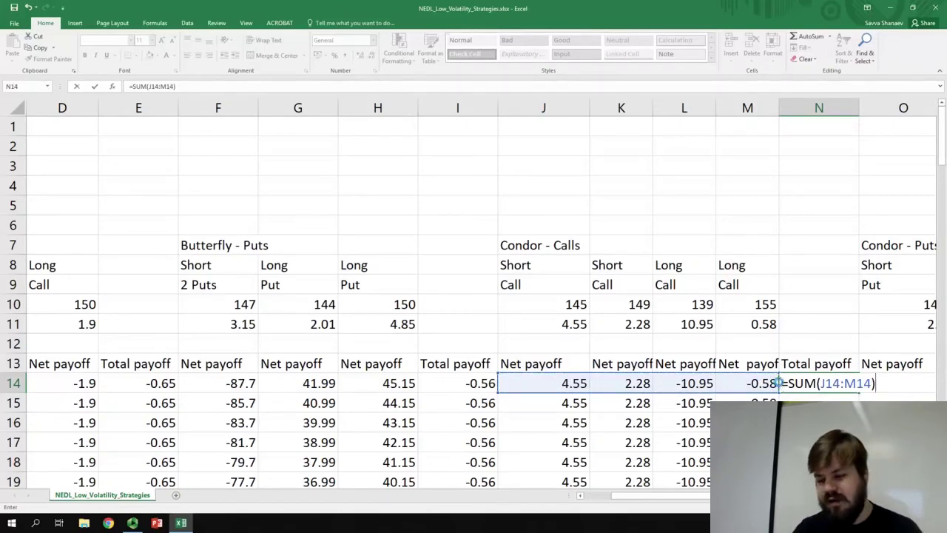
key("Return")
key("Up")
double_click(858, 393)
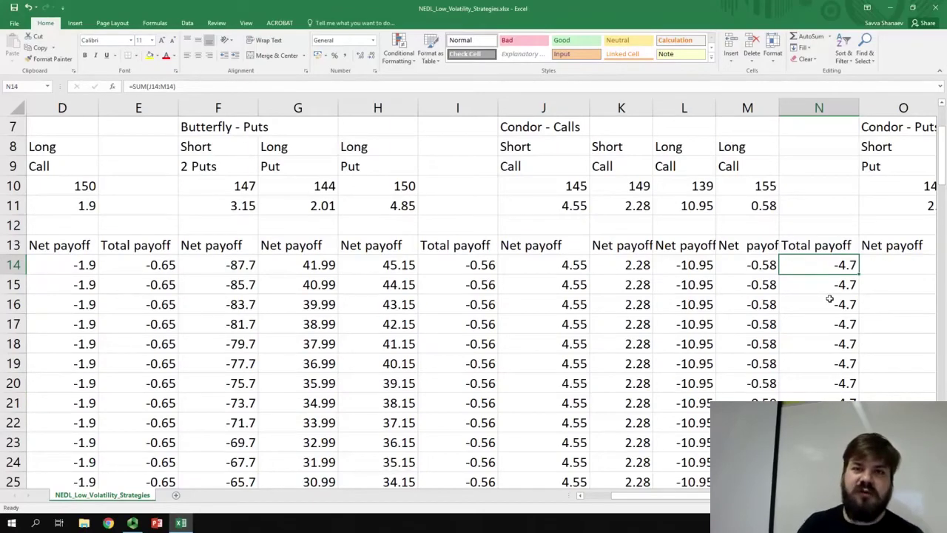
- Examine the call condor's total payoffs in N53 and N54 against the matching share prices in column A
scroll(816, 291, "down", 11)
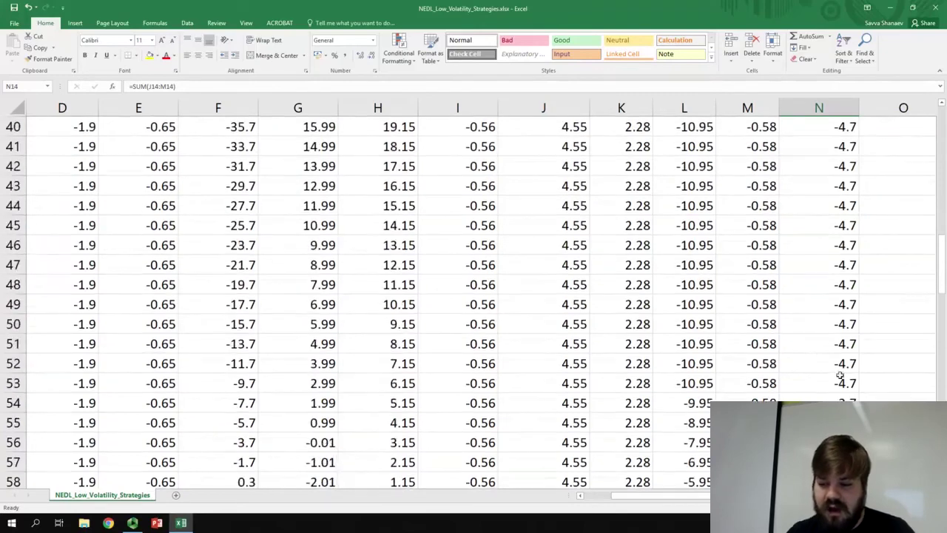
left_click(837, 400)
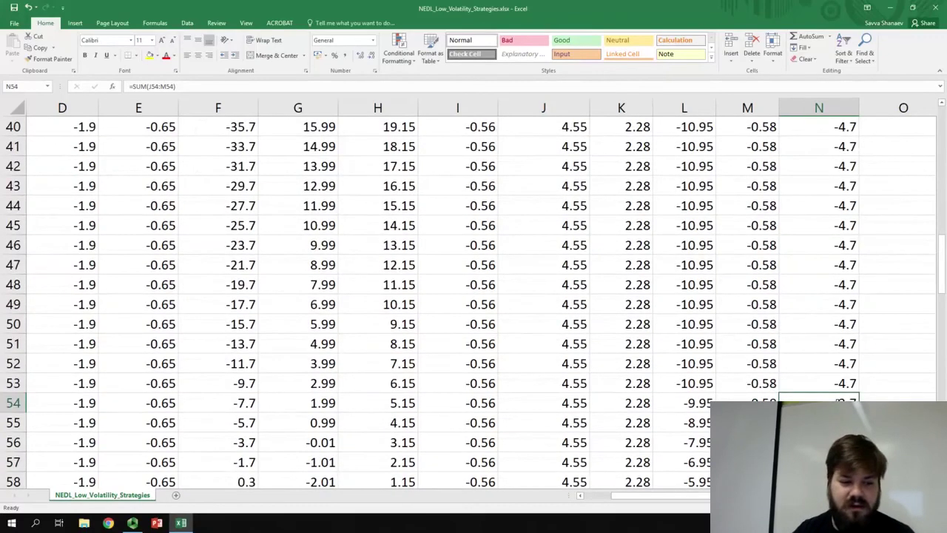
key("Home")
key("ctrl+Right")
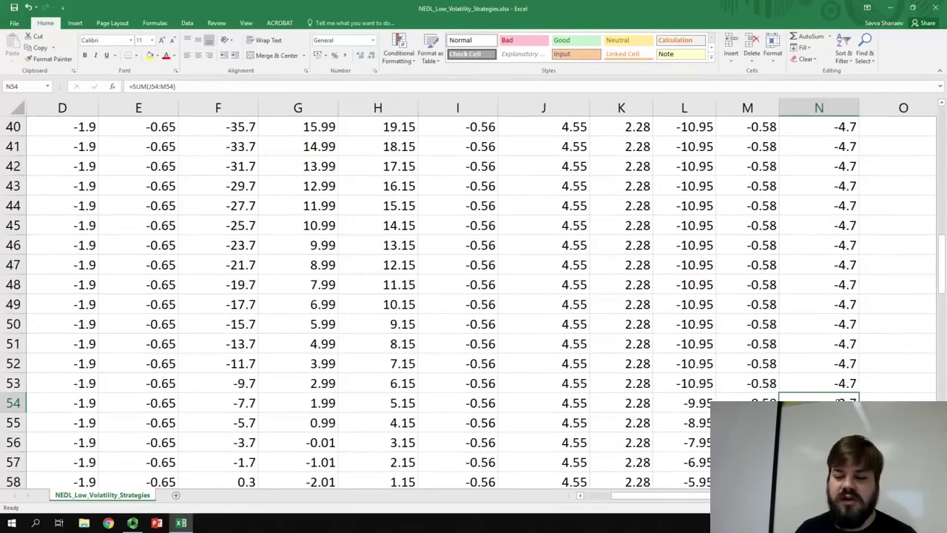
key("Up")
key("Home")
key("Right")
key("ctrl+Right")
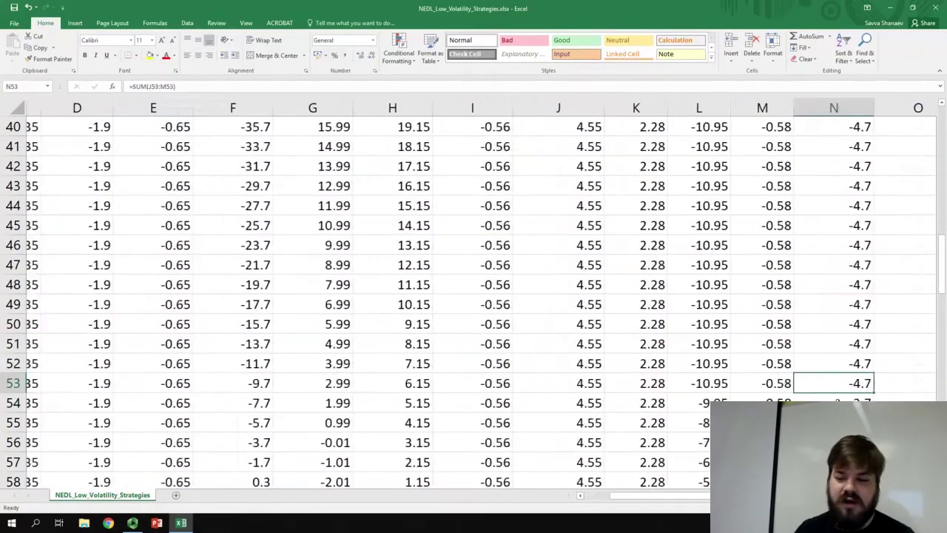
- Inspect the call condor's total payoffs between the two short strikes, from N59 to N63, checking the share price in A59
scroll(838, 400, "down", 3)
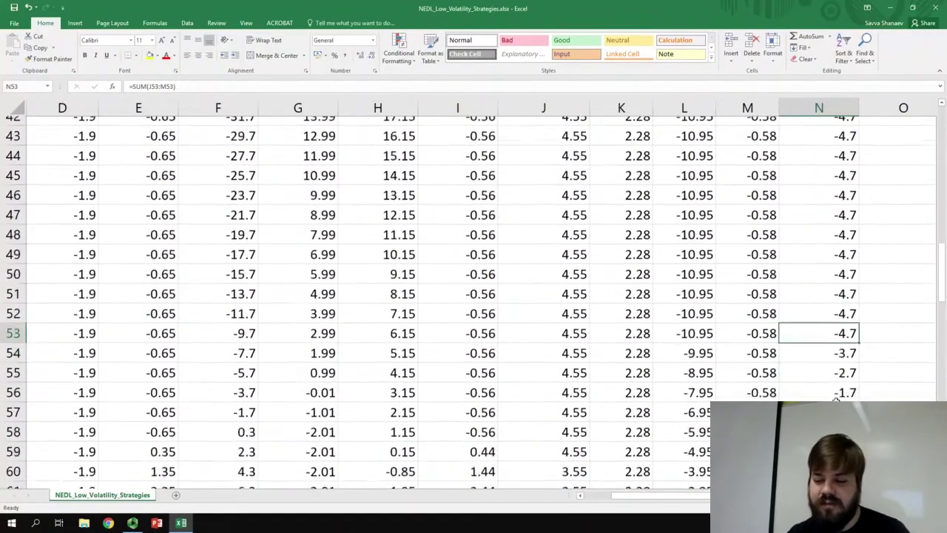
left_click(841, 323)
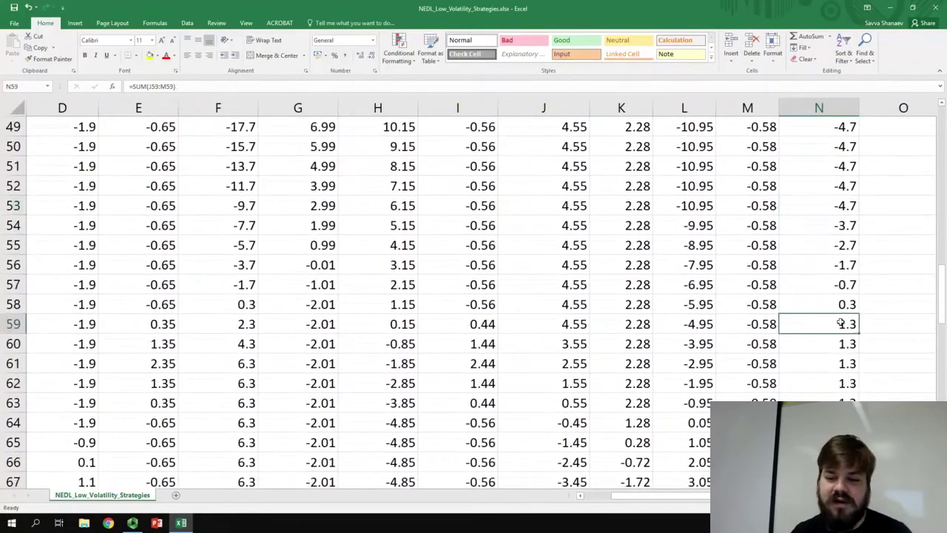
key("Home")
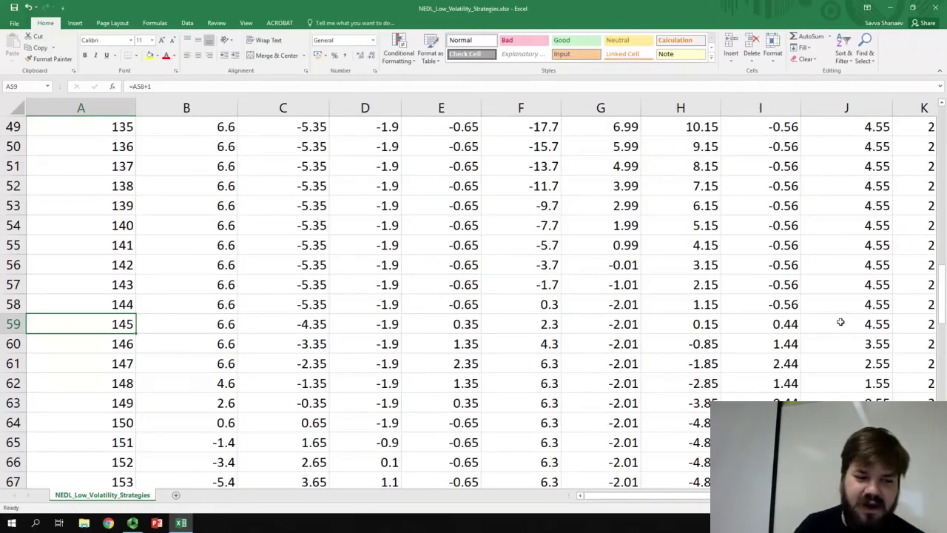
key("ctrl+Right")
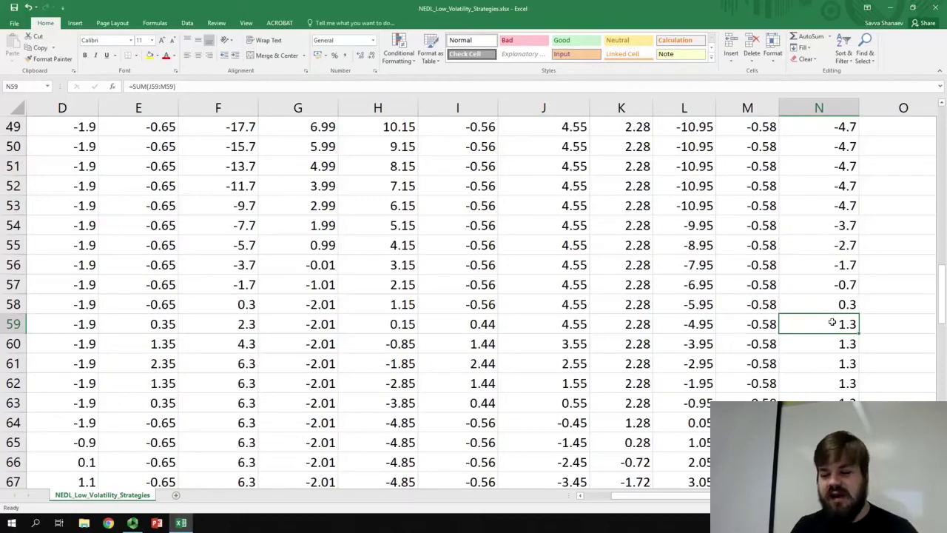
left_click(844, 395)
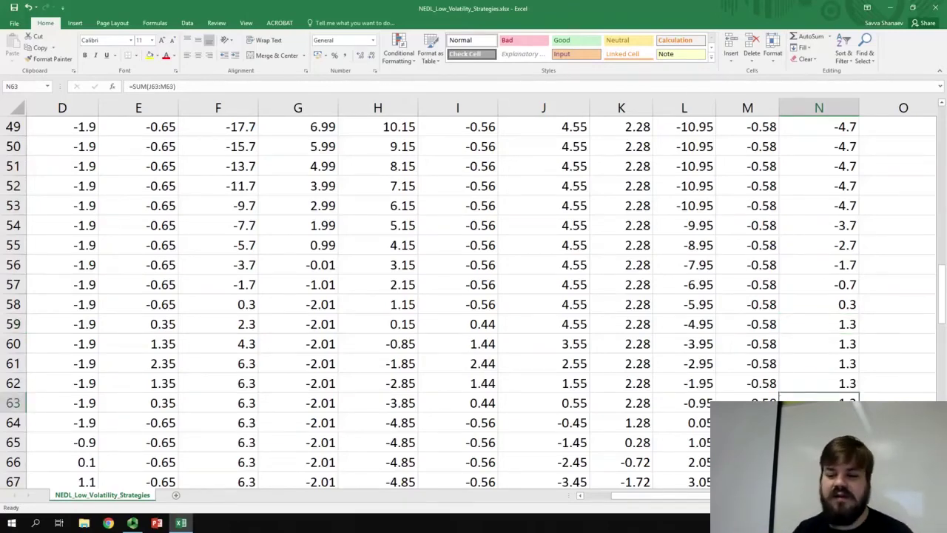
- Check the share prices in A63 and A69 against the call condor's total payoffs in N63 and N69
key("Home")
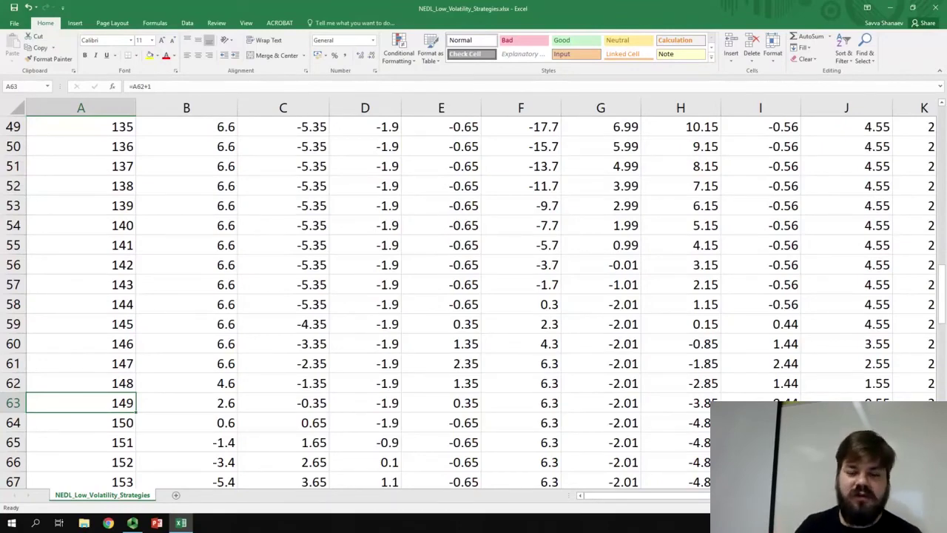
key("ctrl+Right")
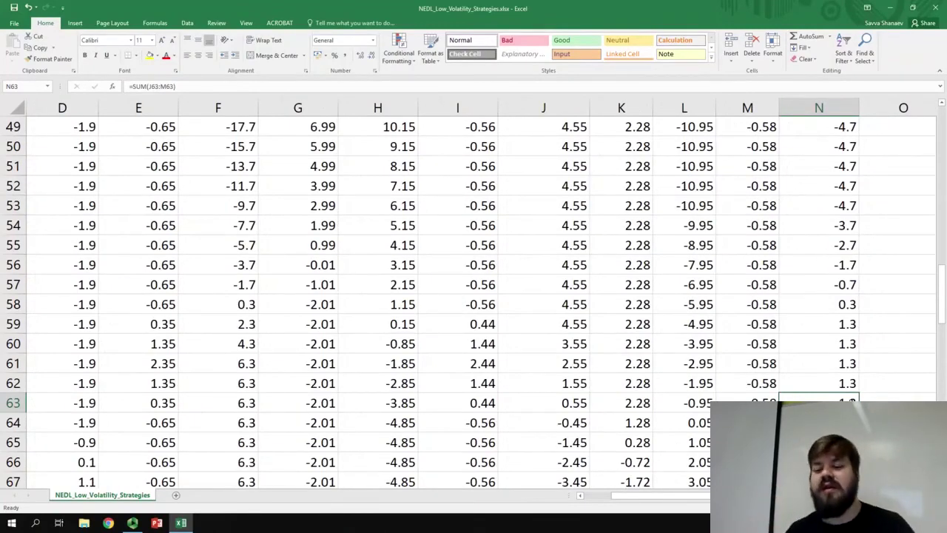
scroll(836, 400, "down", 2)
scroll(836, 401, "down", 2)
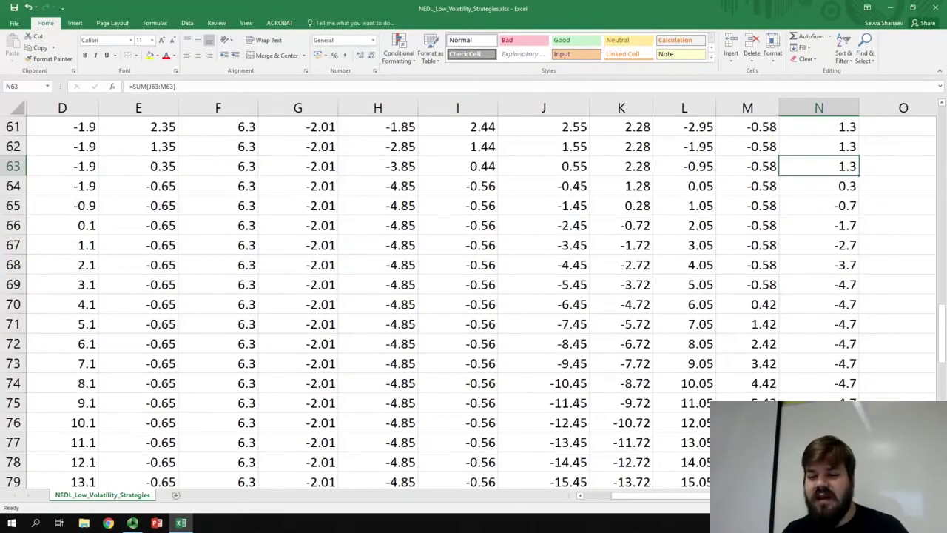
left_click(818, 282)
key("ctrl+Left")
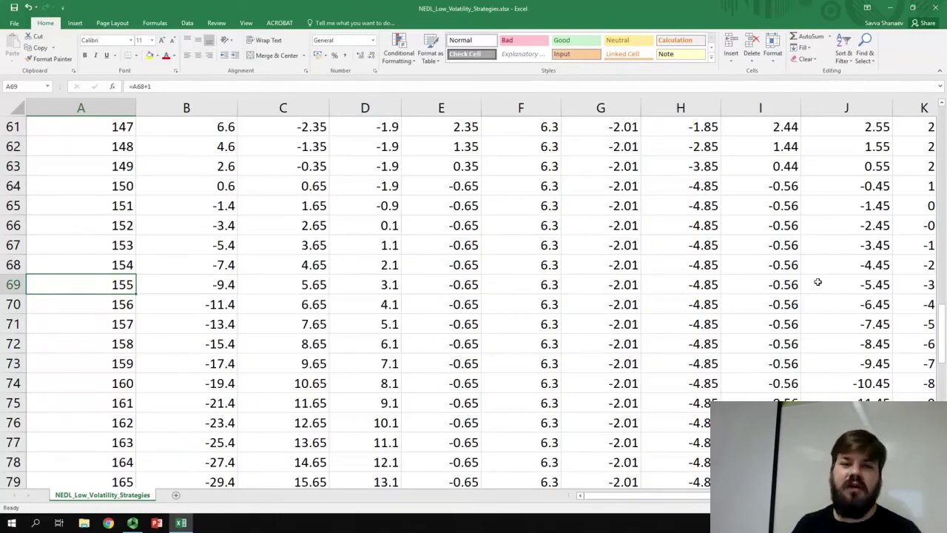
key("ctrl+Right")
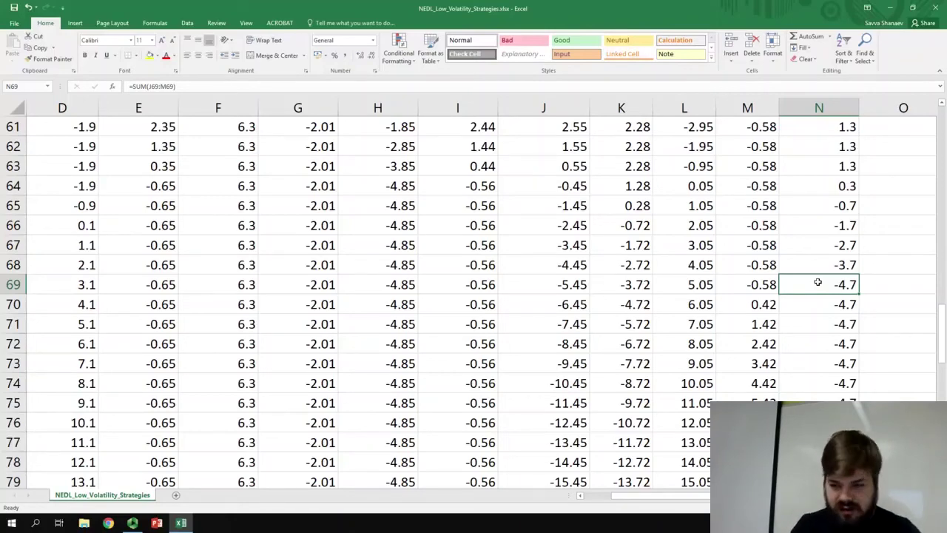
- Examine the Condor - calls payoff chart, including the net payoff and total payoff lines
scroll(818, 296, "up", 20)
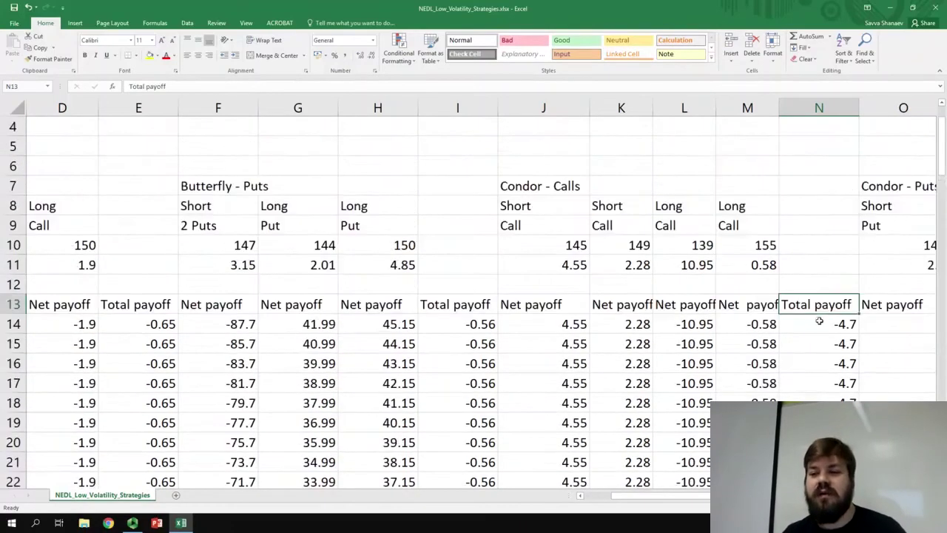
left_click_drag(788, 186, 945, 206)
scroll(697, 338, "down", 12)
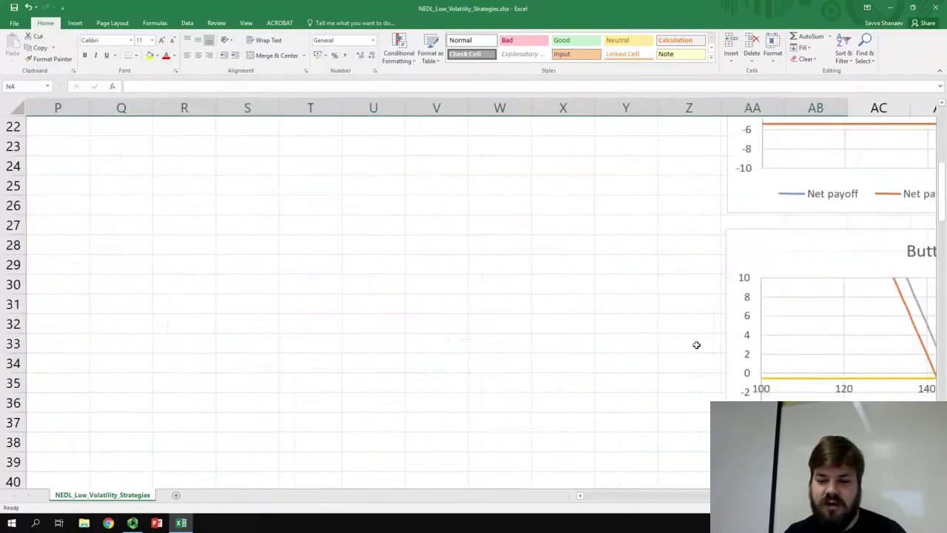
scroll(697, 340, "down", 6)
left_click(698, 341)
scroll(698, 341, "right", 4)
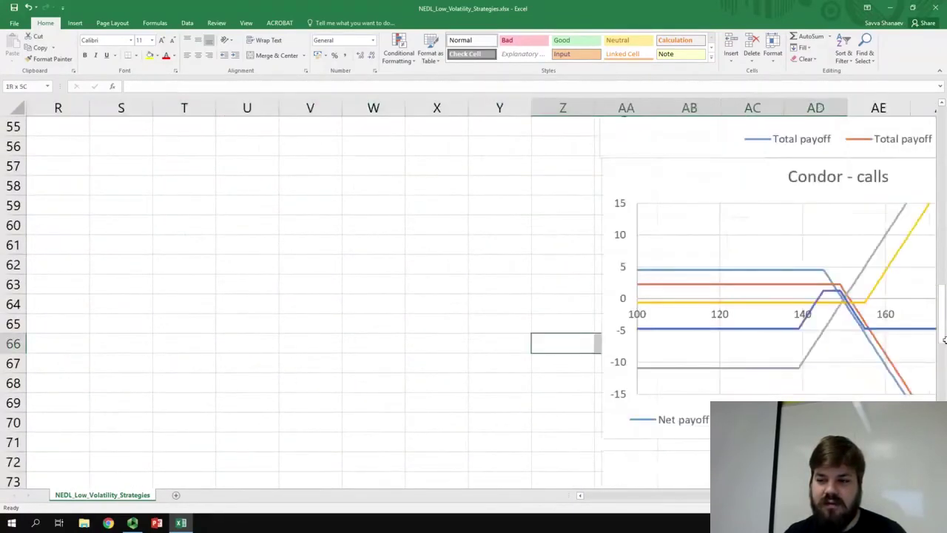
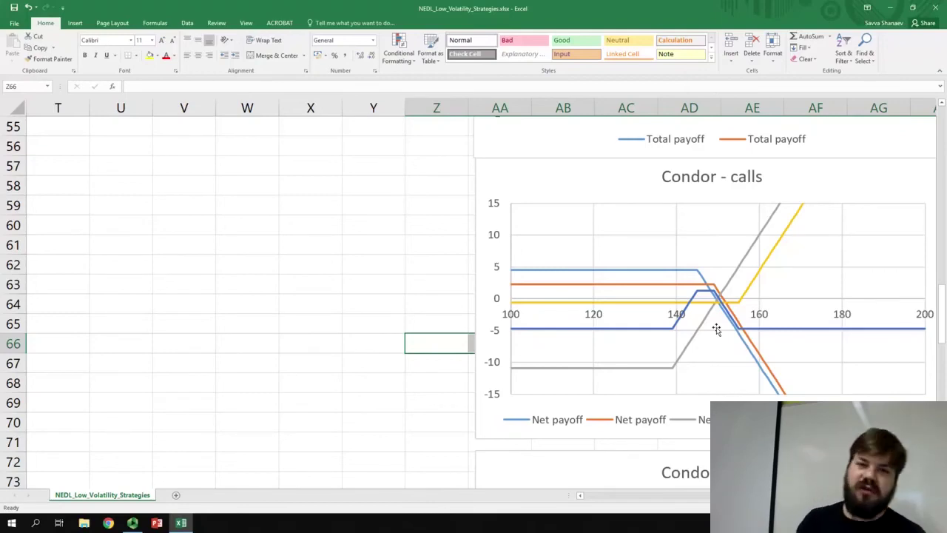
- Compare the strike prices of the call condor in J10:M10 with those of the put condor in O10:R10
left_click(304, 317)
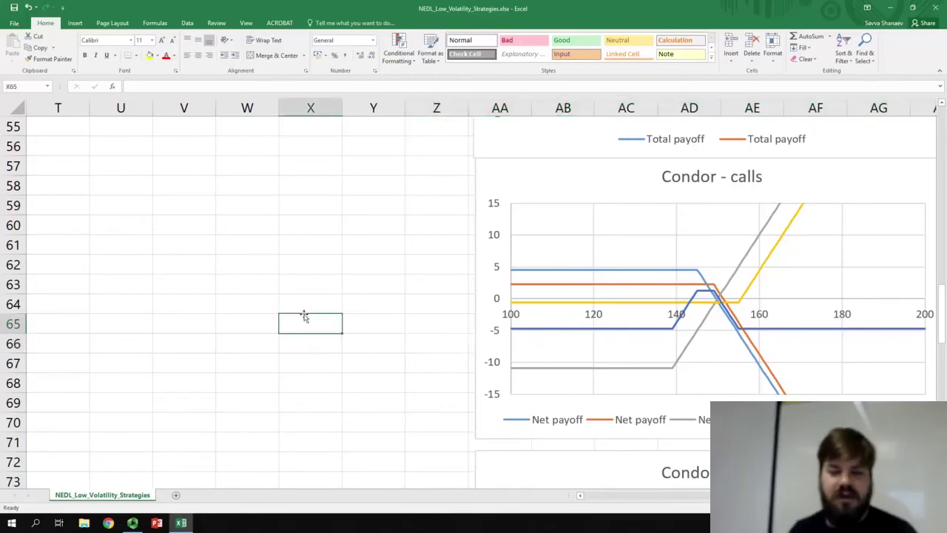
key("ctrl+Left")
scroll(110, 327, "up", 5)
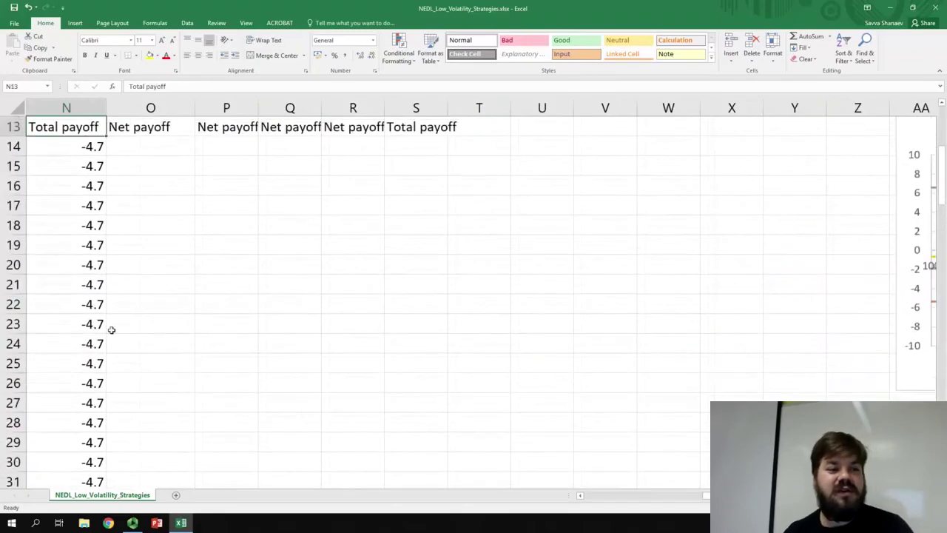
left_click_drag(148, 330, 81, 345)
left_click(531, 336)
left_click(511, 326)
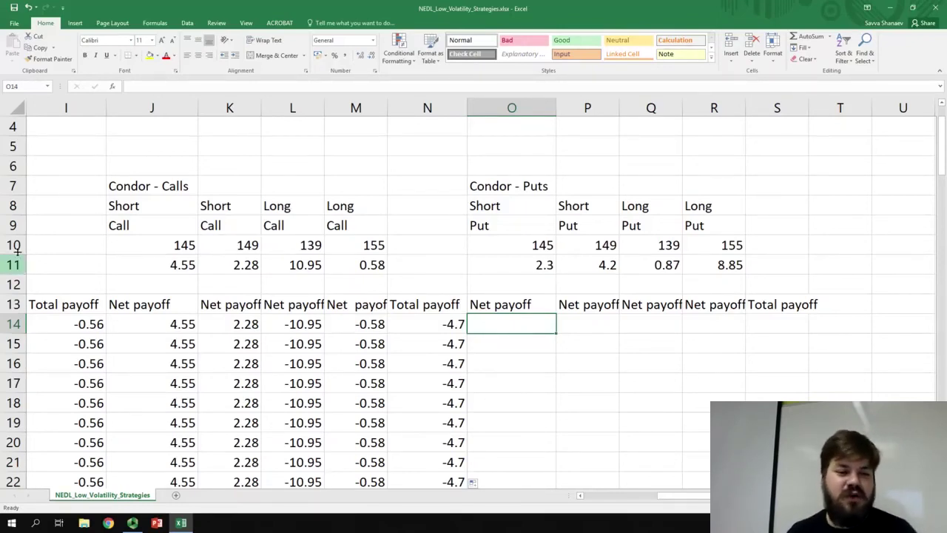
left_click_drag(143, 238, 444, 244)
left_click_drag(535, 245, 740, 245)
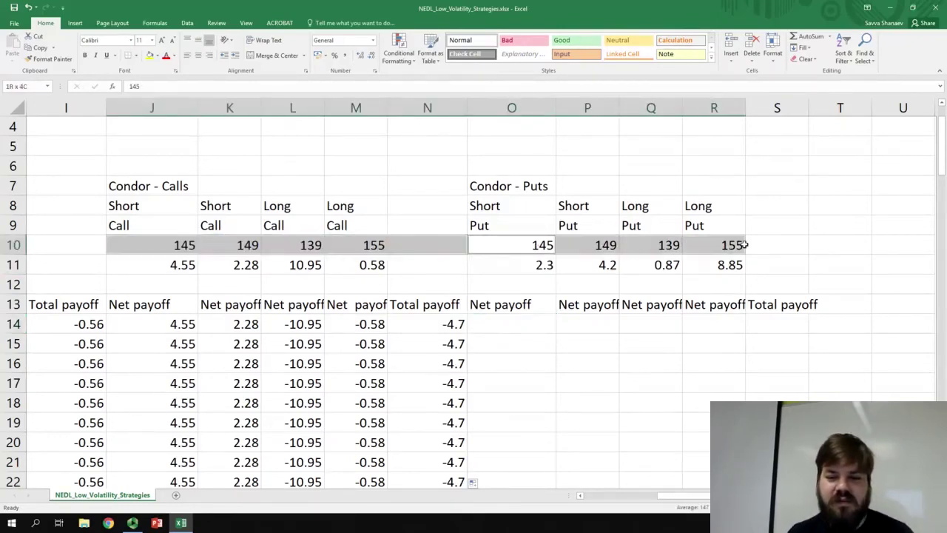
- Compare the option types in row 9 and the premiums in row 11 between the put condor and the call condor
left_click(729, 285)
left_click_drag(513, 229, 732, 248)
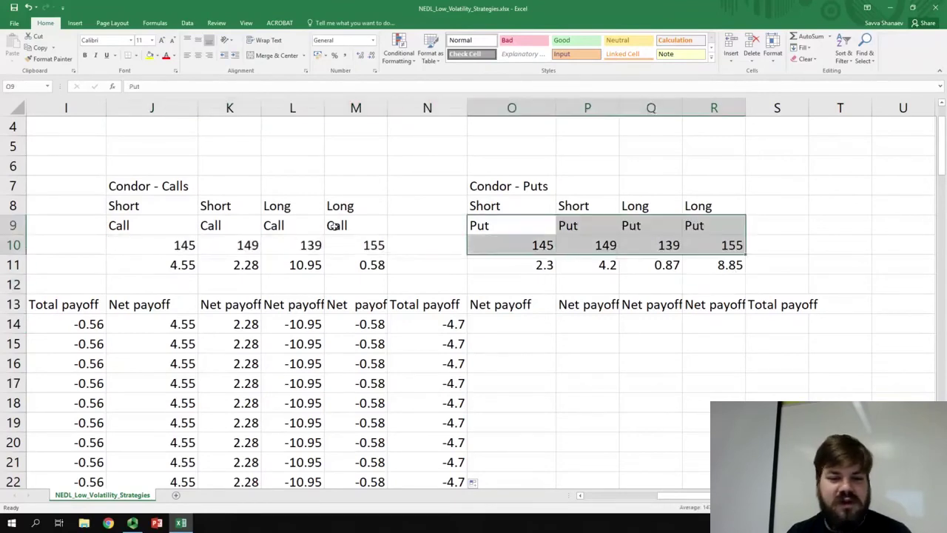
left_click_drag(141, 225, 396, 231)
left_click(452, 276)
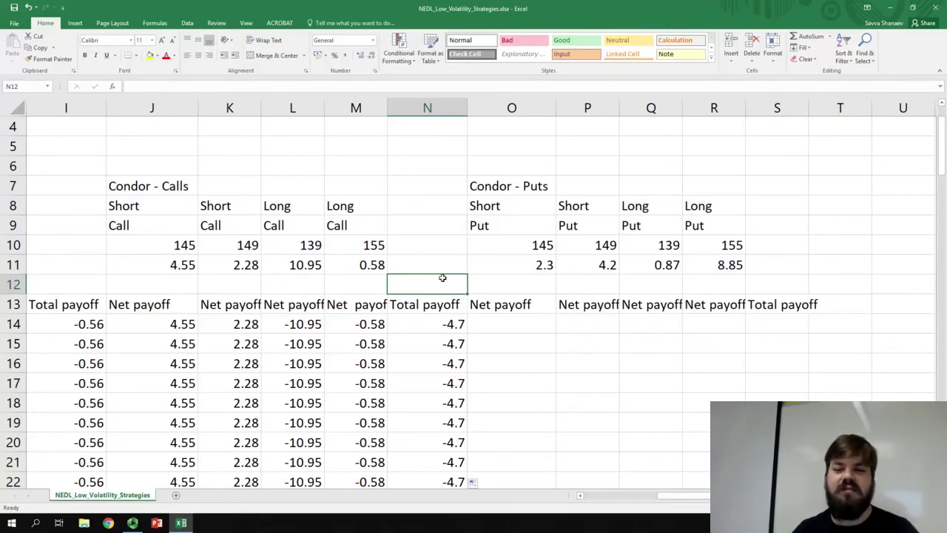
left_click_drag(738, 265, 547, 265)
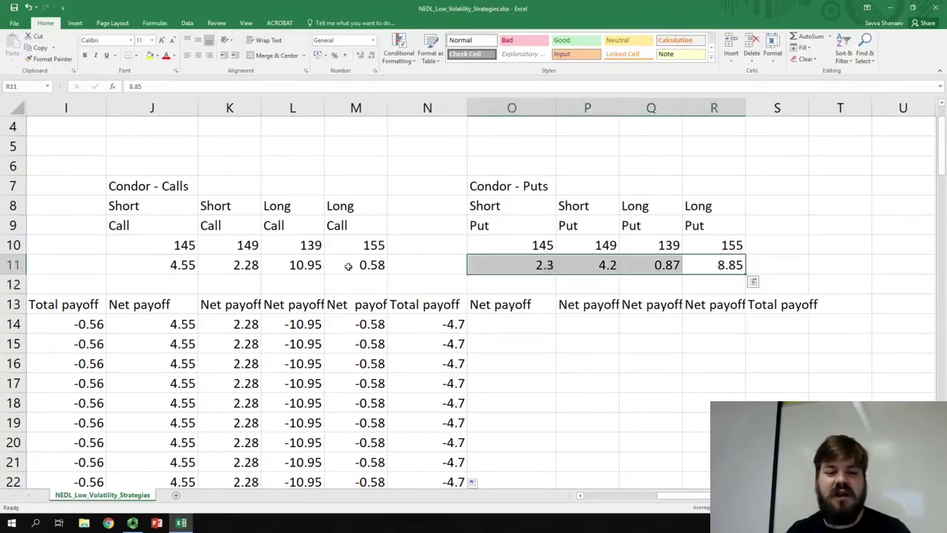
left_click_drag(348, 267, 192, 264)
- Begin the short put's net payoff formula in O14 with the condition =IF($A14<O$10, locking the share price column and strike row
left_click(524, 322)
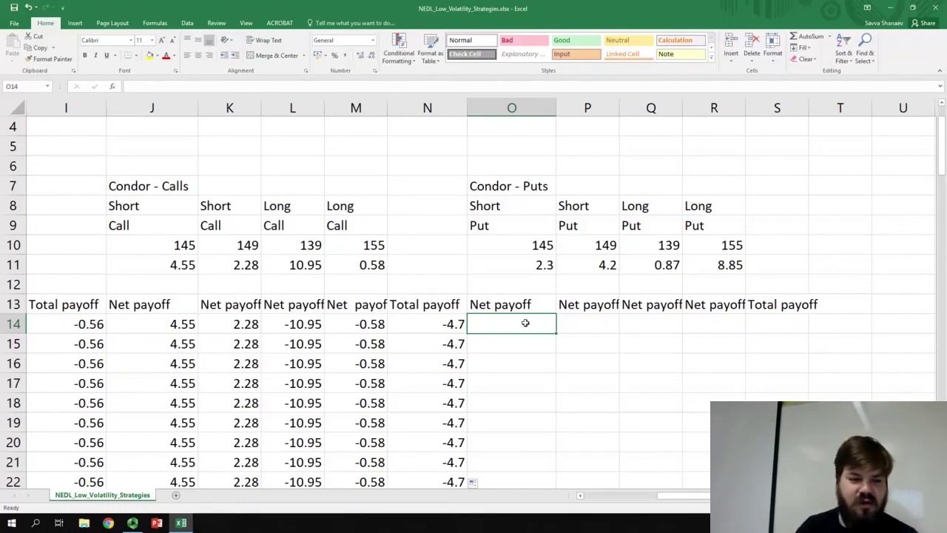
type("=IF(")
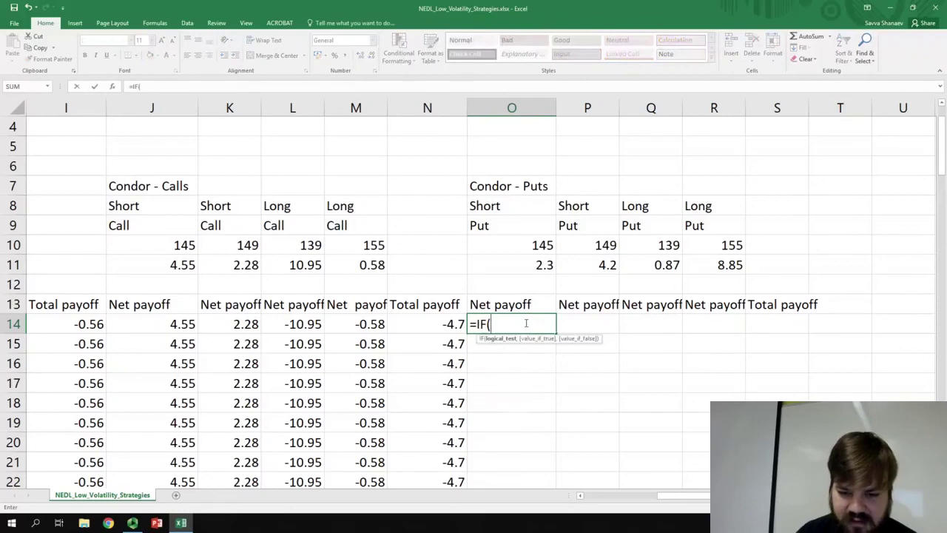
key("Left")
key("ctrl+Left")
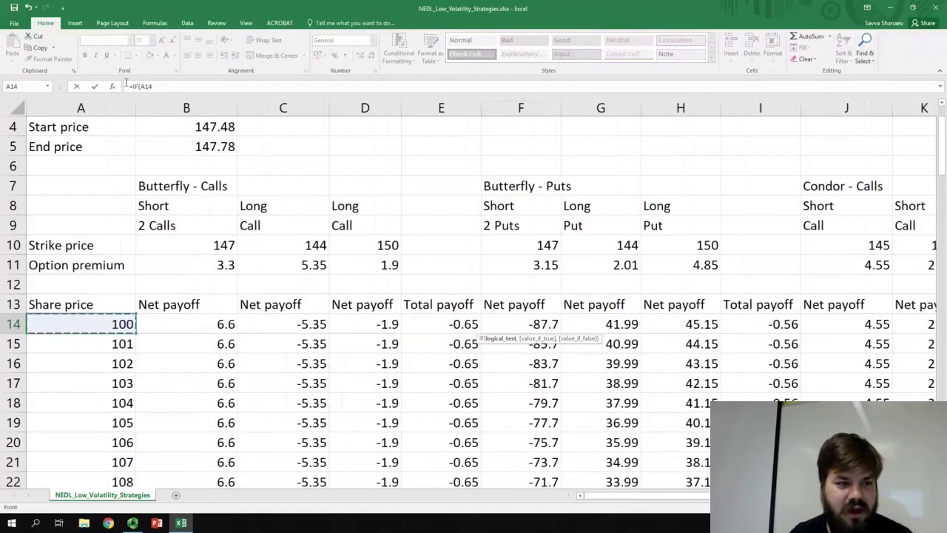
left_click(148, 86)
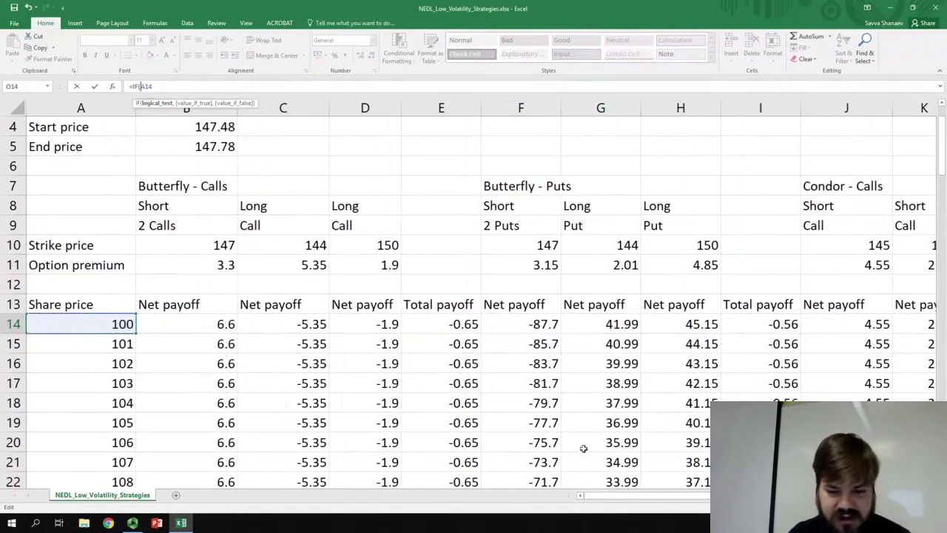
type("$")
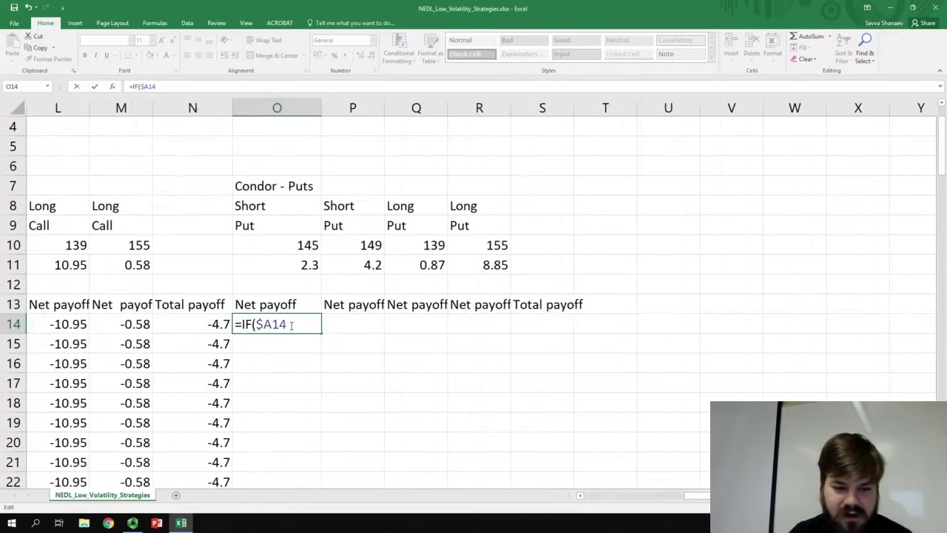
key("End")
type("<")
left_click(307, 244)
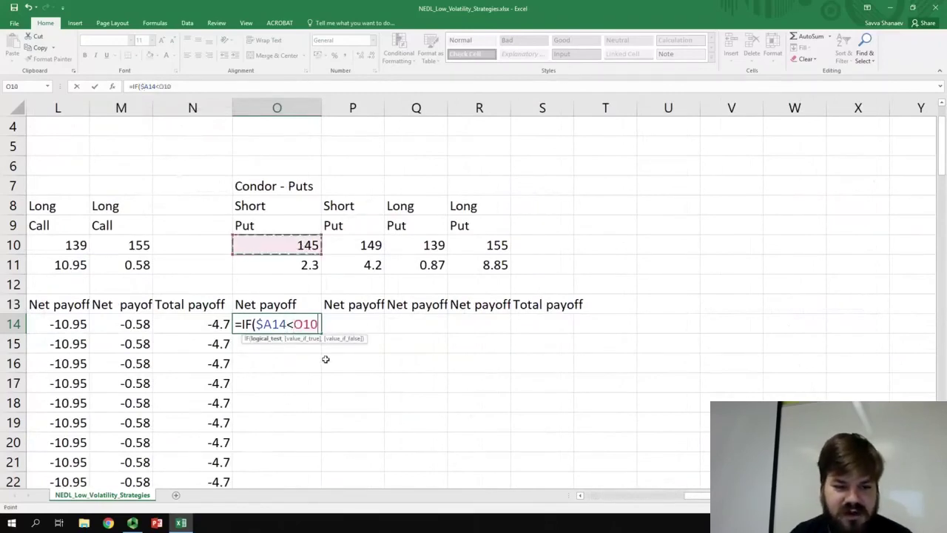
key("F4")
key("F4")
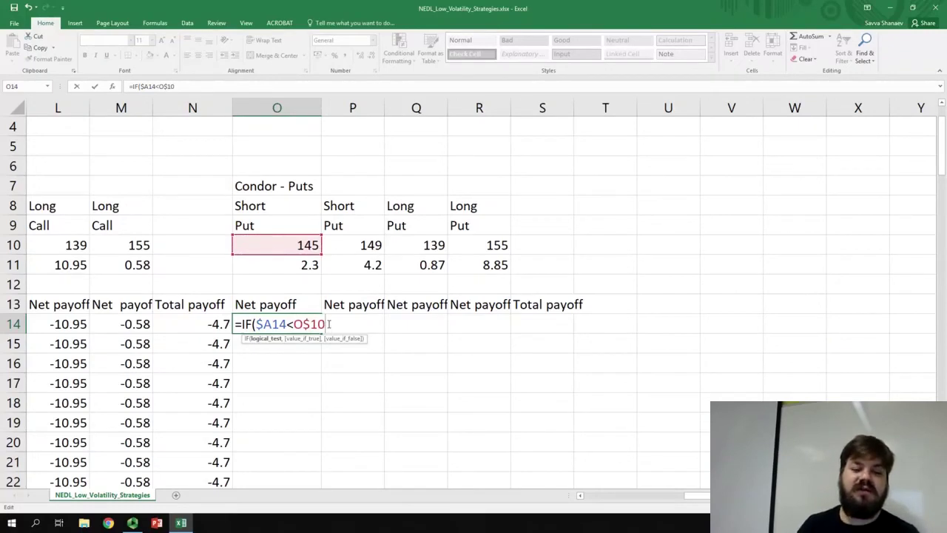
type(",")
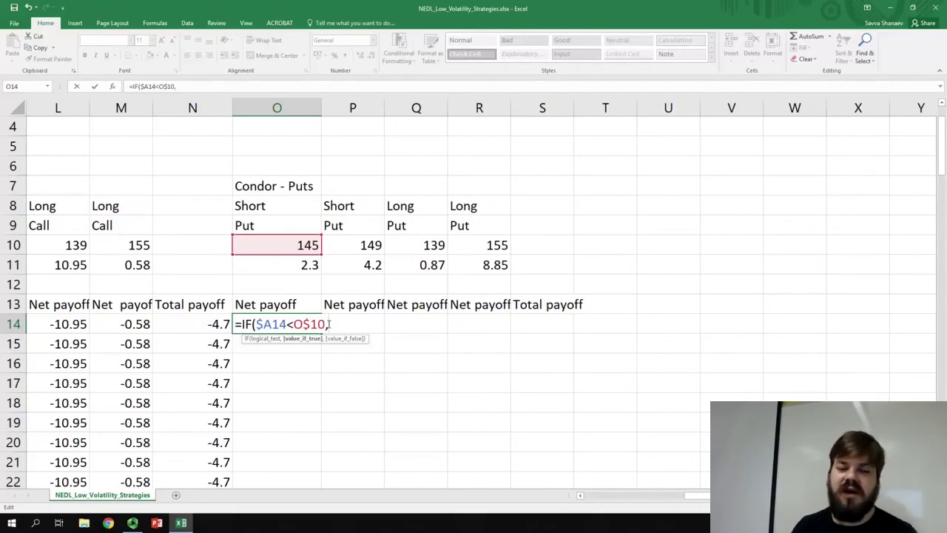
- Add $A14-O$10 as the value-if-true of the IF formula in O14
scroll(688, 495, "left", 5)
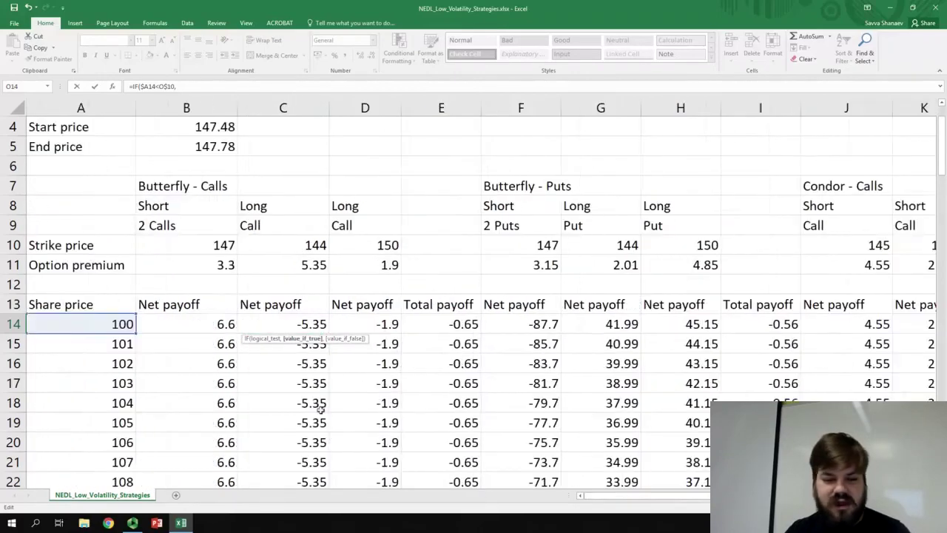
left_click(84, 324)
key("F4")
key("F4")
key("F4")
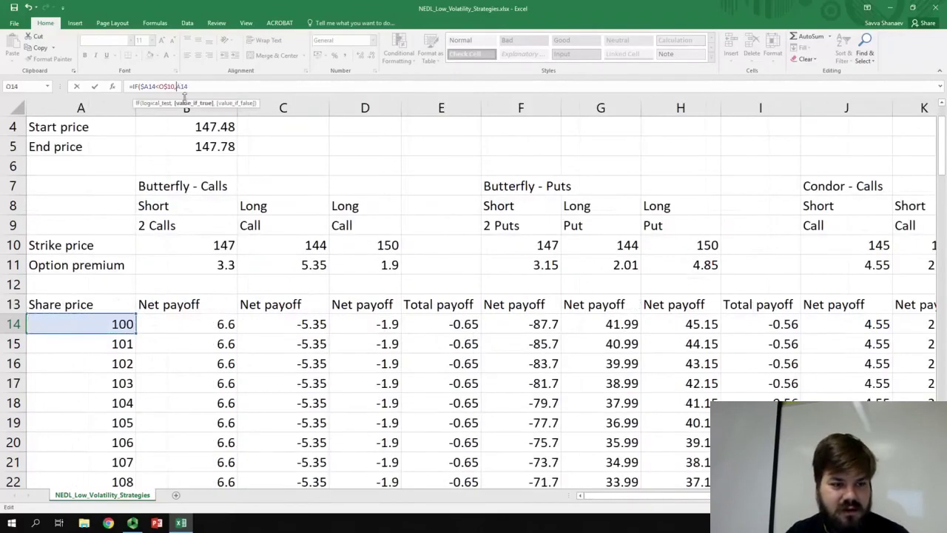
scroll(622, 495, "right", 4)
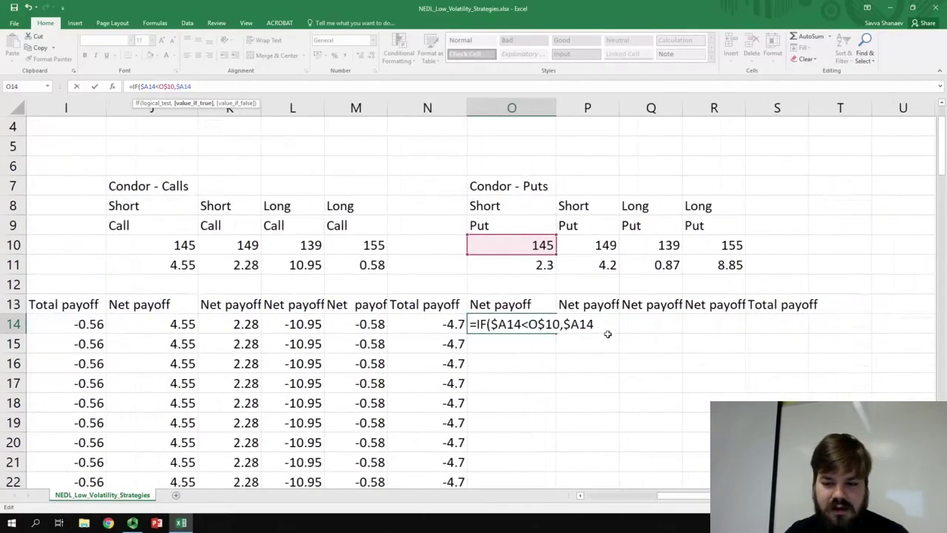
type("-")
left_click(540, 245)
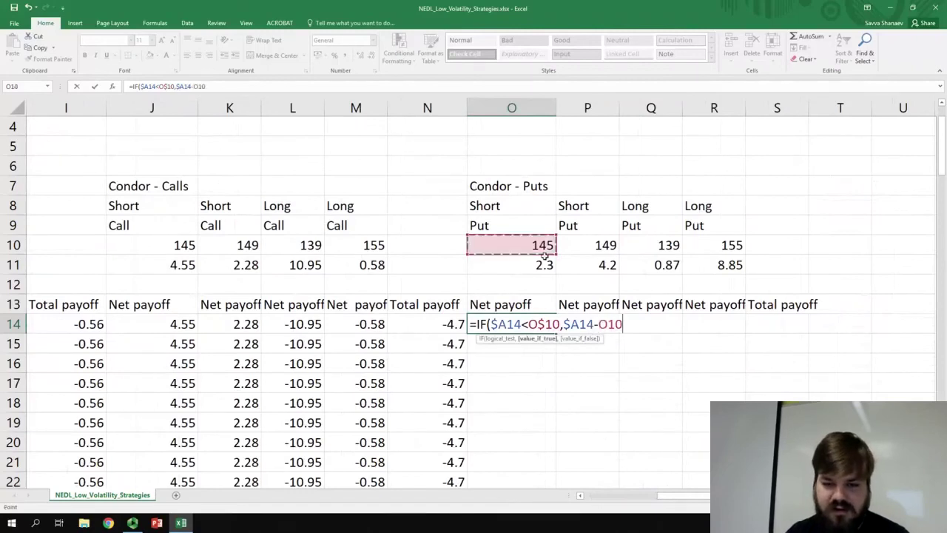
key("F4")
key("F4")
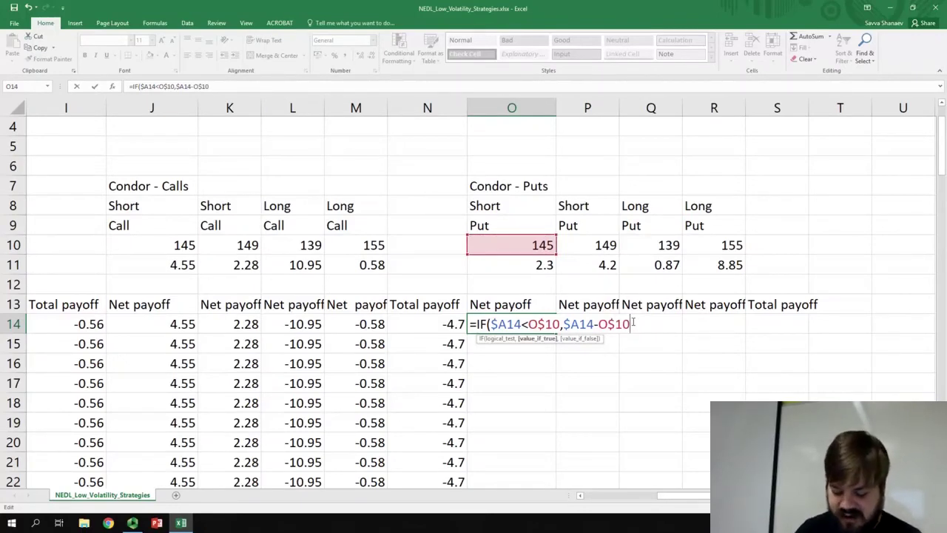
- Complete the O14 formula as =IF($A14<O$10,$A14-O$10,0)+O$11 and copy it across to the second short put in P14
type(",")
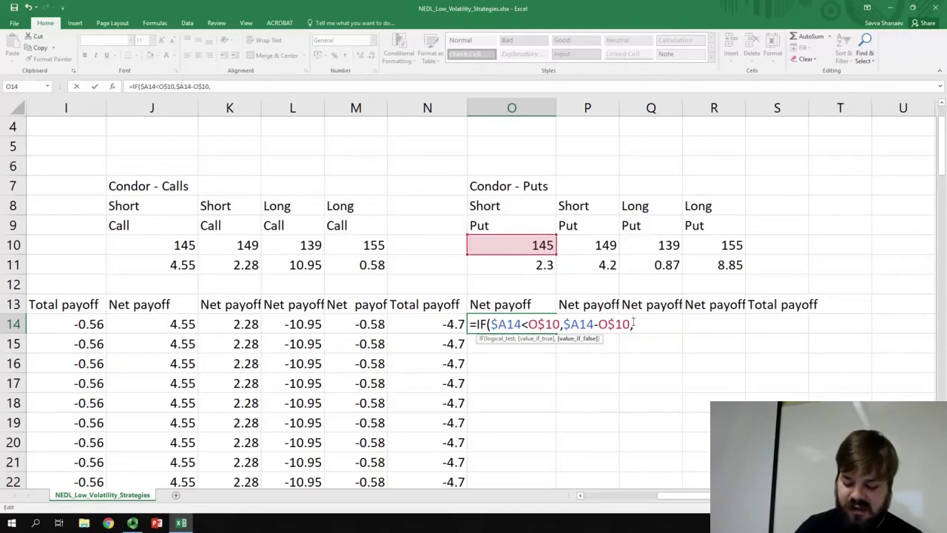
type("0)")
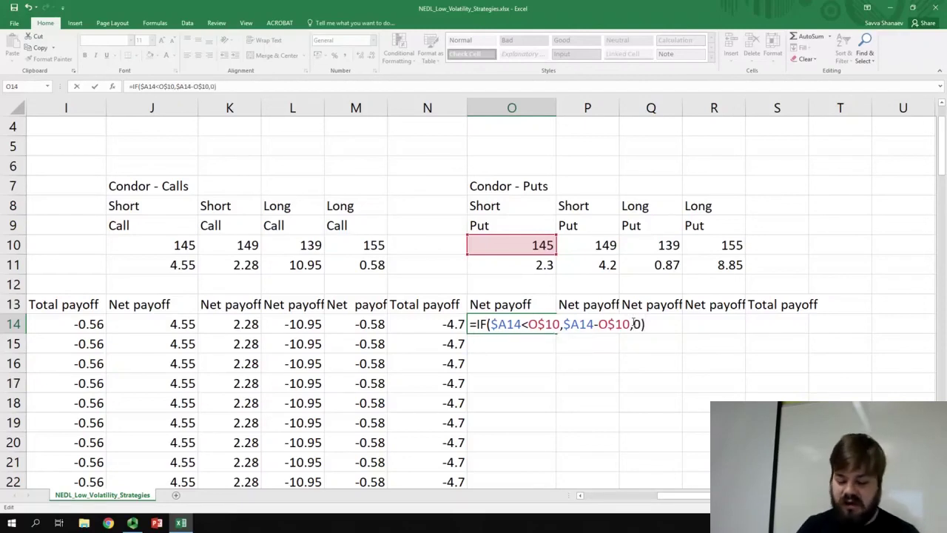
type("+")
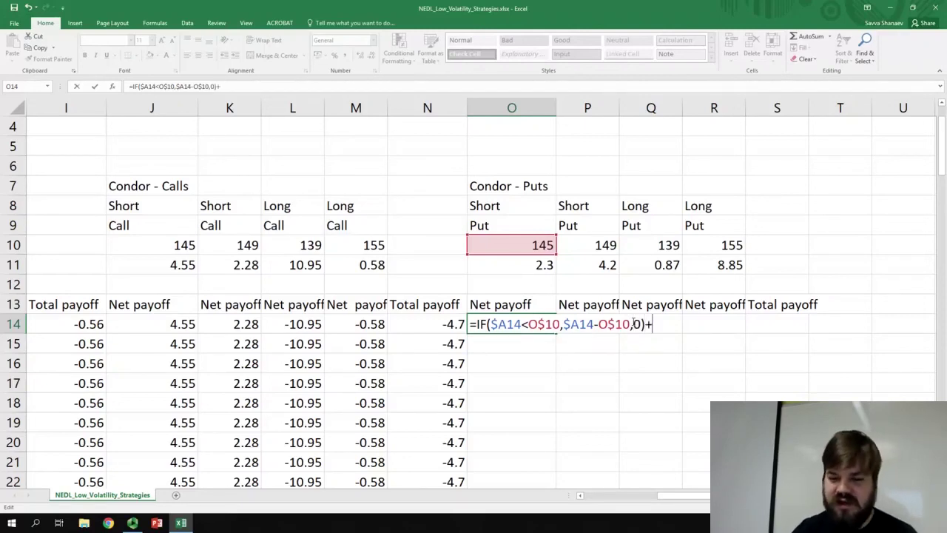
left_click(496, 264)
key("F4")
key("F4")
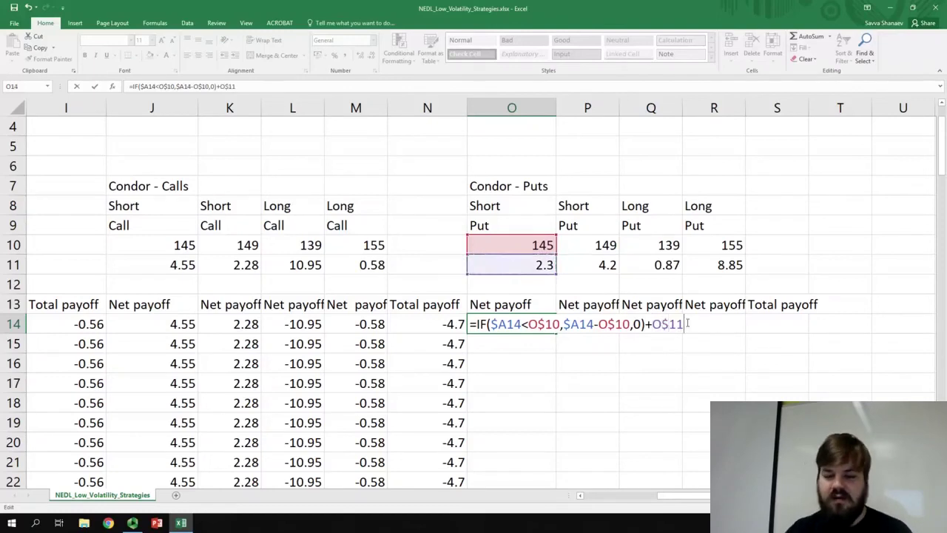
key("Return")
key("Up")
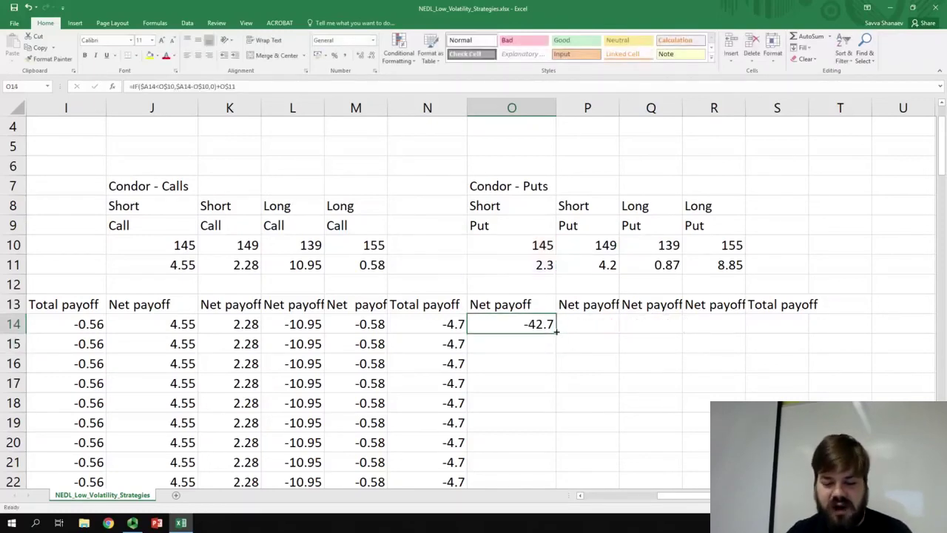
left_click_drag(556, 333, 599, 332)
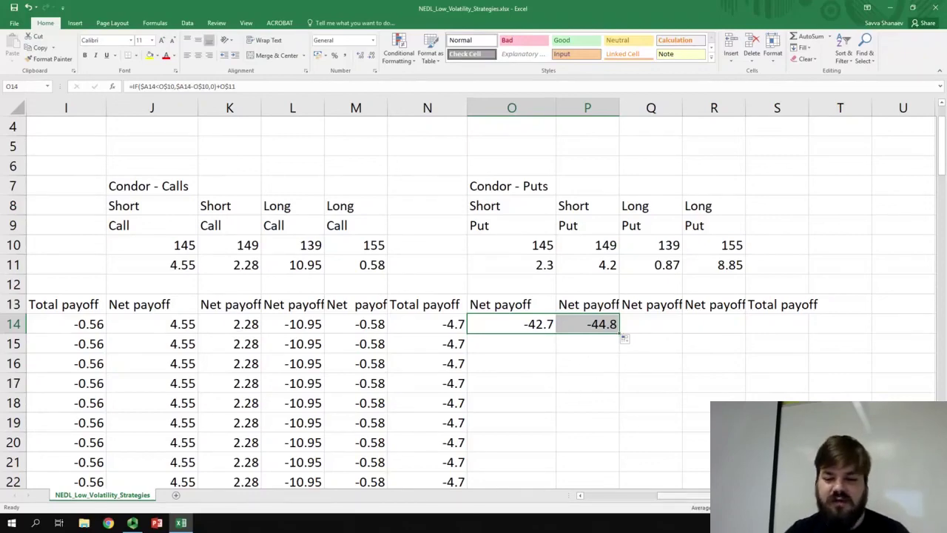
- Copy the butterfly's long put net payoff formulas from G14:H14 to the put condor's long puts in Q14:R14
scroll(708, 501, "left", 2)
scroll(708, 501, "left", 3)
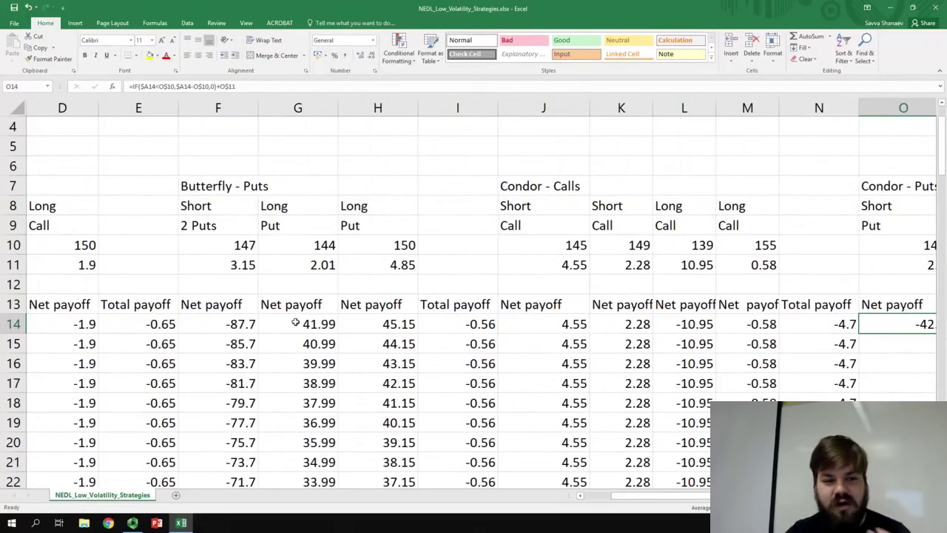
left_click_drag(295, 322, 374, 327)
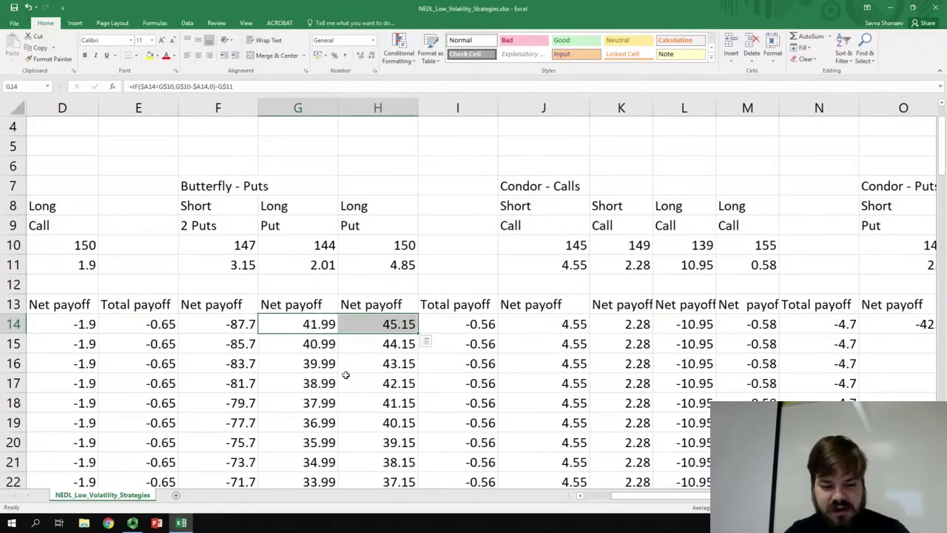
key("ctrl+c")
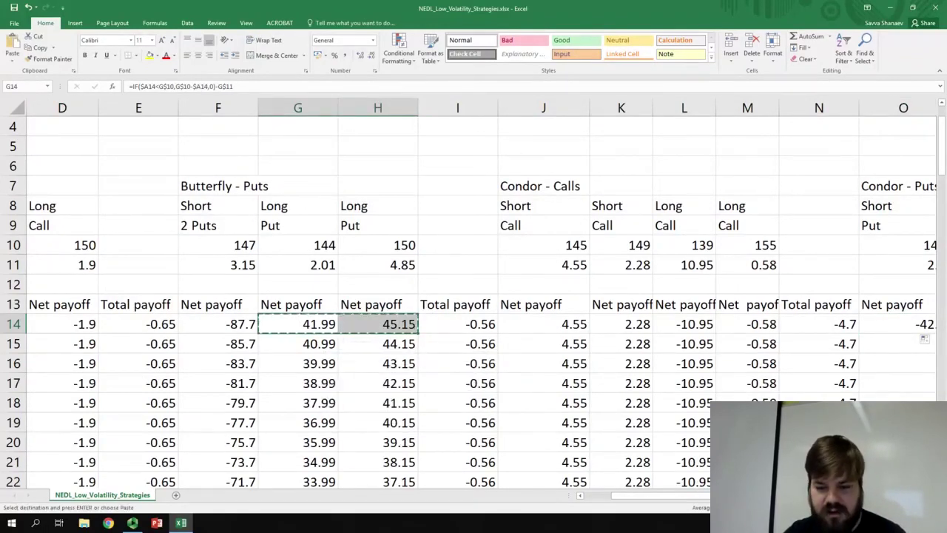
scroll(386, 400, "right", 2)
scroll(696, 365, "right", 3)
left_click(592, 324)
left_click(651, 324)
key("ctrl+v")
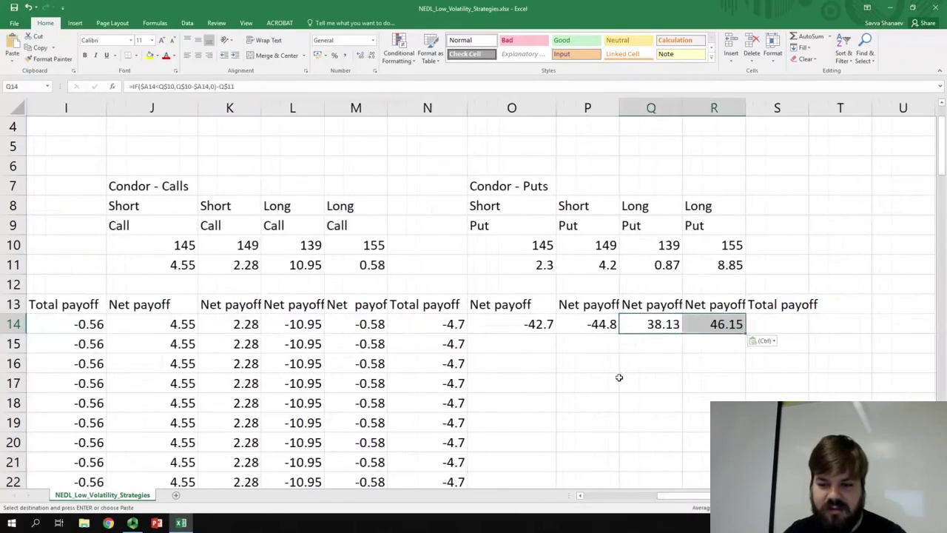
- Fill the put condor's four net payoff formulas in O14:R14 down through all share price rows
left_click(587, 383)
key("Escape")
left_click_drag(506, 330, 666, 325)
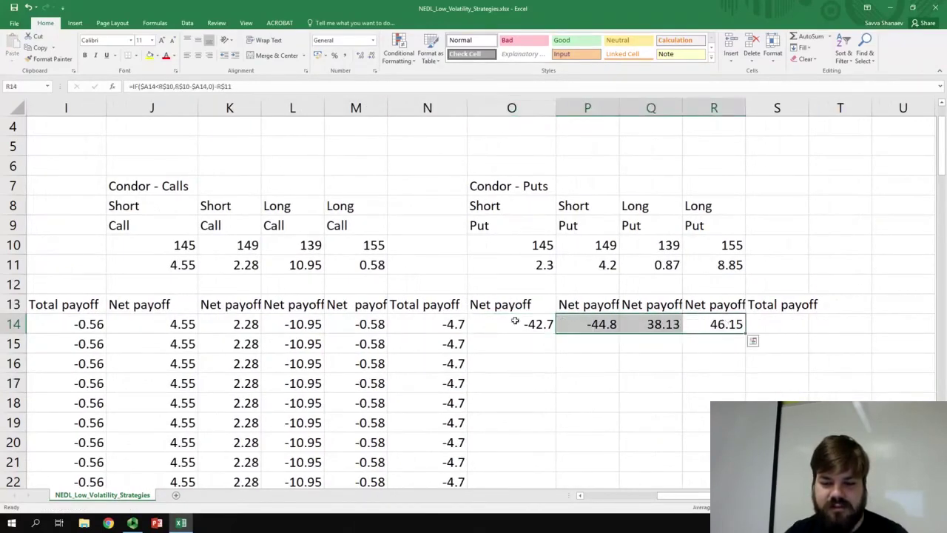
left_click_drag(514, 323, 745, 333)
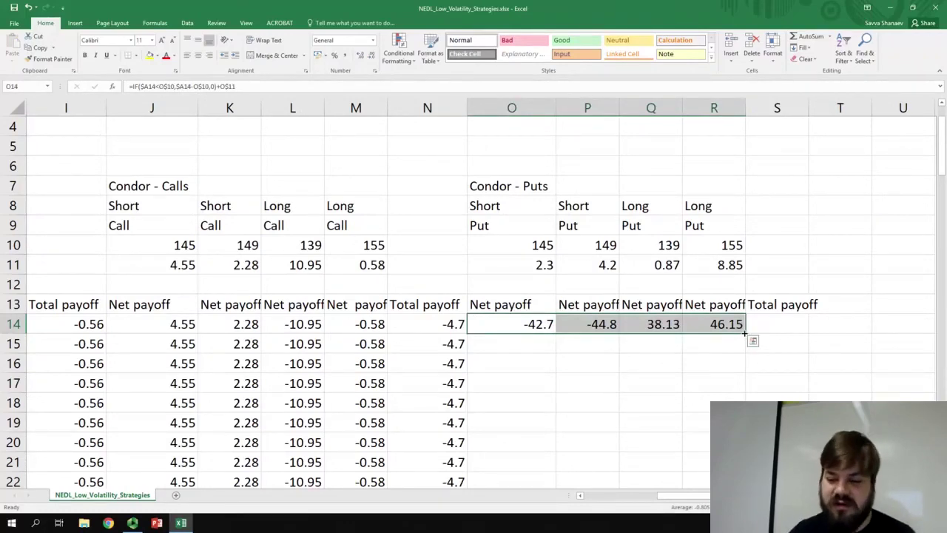
double_click(745, 334)
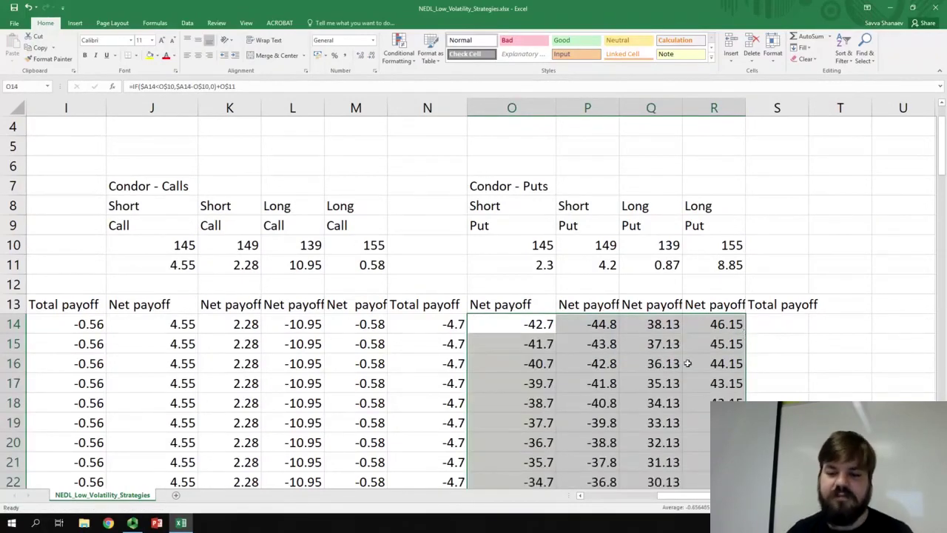
- Calculate the put condor's total payoff in S14 as =SUM(O14:R14) and fill it down the column
left_click(764, 320)
type("=SUM(")
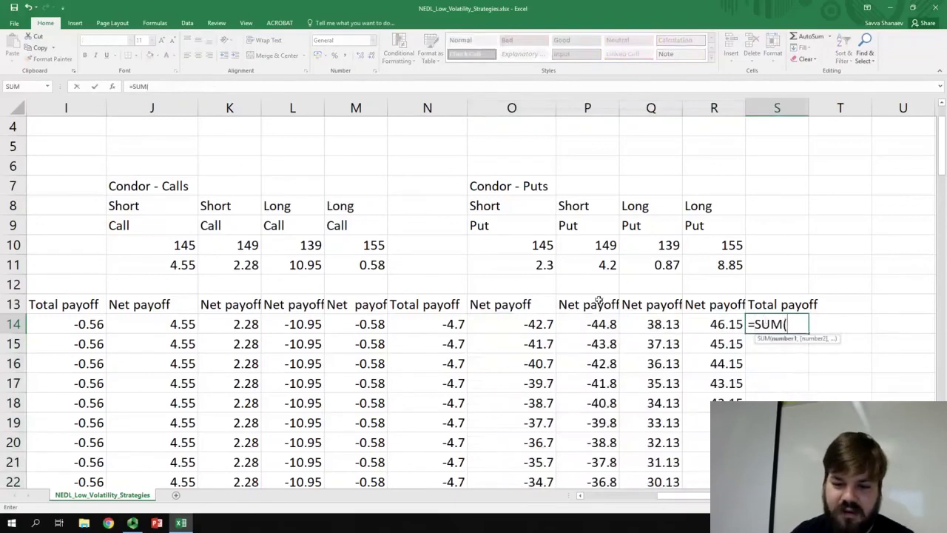
left_click_drag(528, 312, 698, 316)
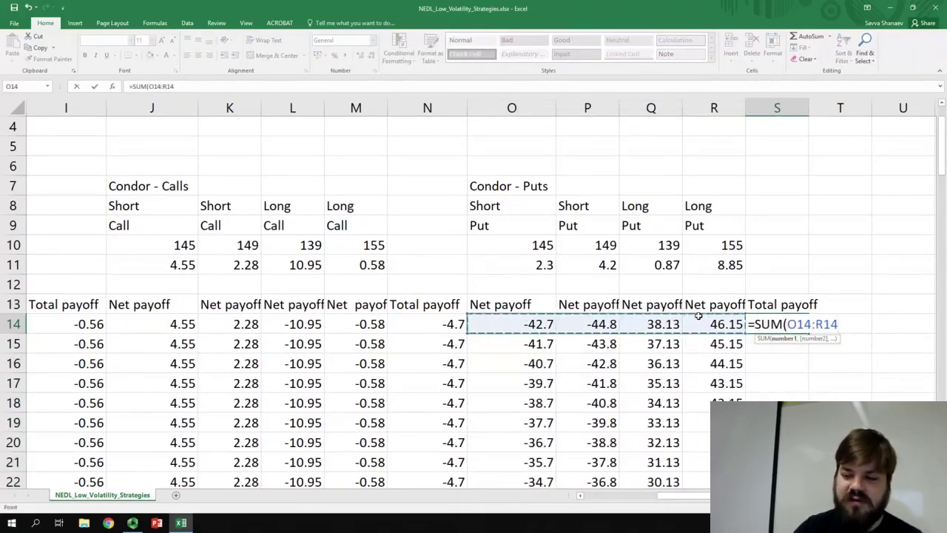
key("Return")
key("Up")
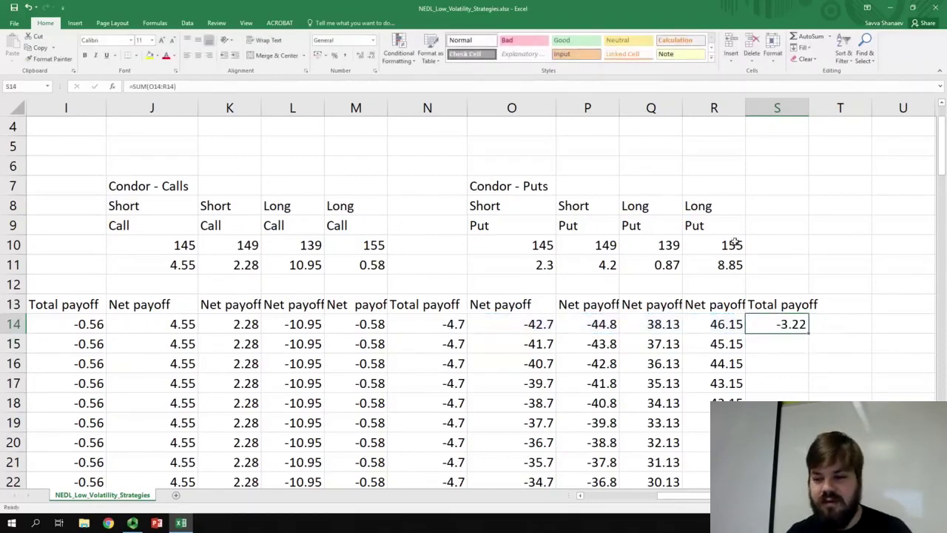
double_click(808, 333)
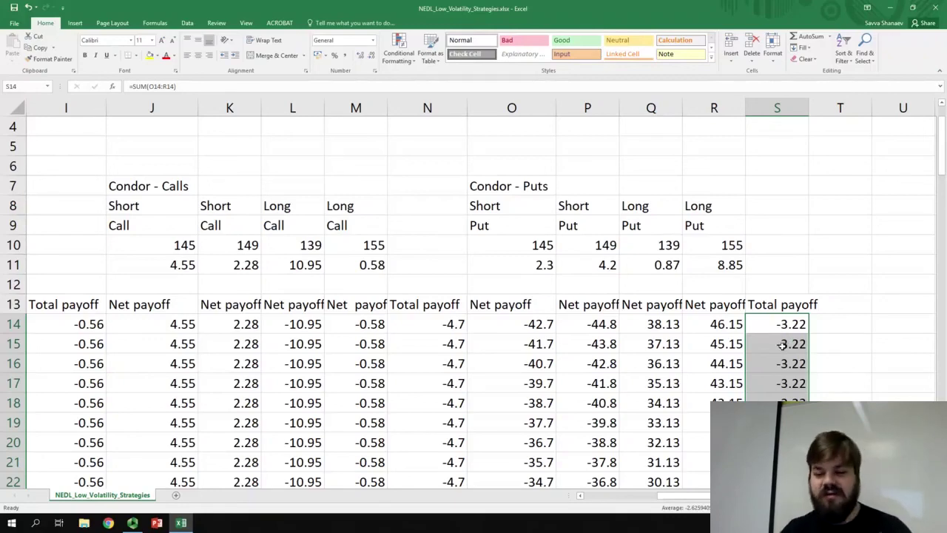
- Examine the put condor's total payoffs in column S across the share prices, including the plateau in S59:S63 and both tails
scroll(777, 328, "down", 19)
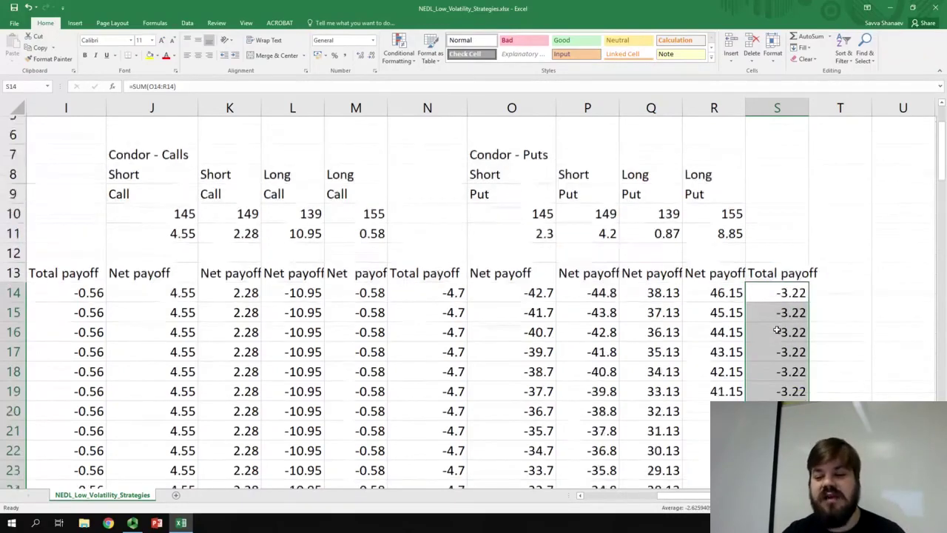
scroll(777, 327, "up", 3)
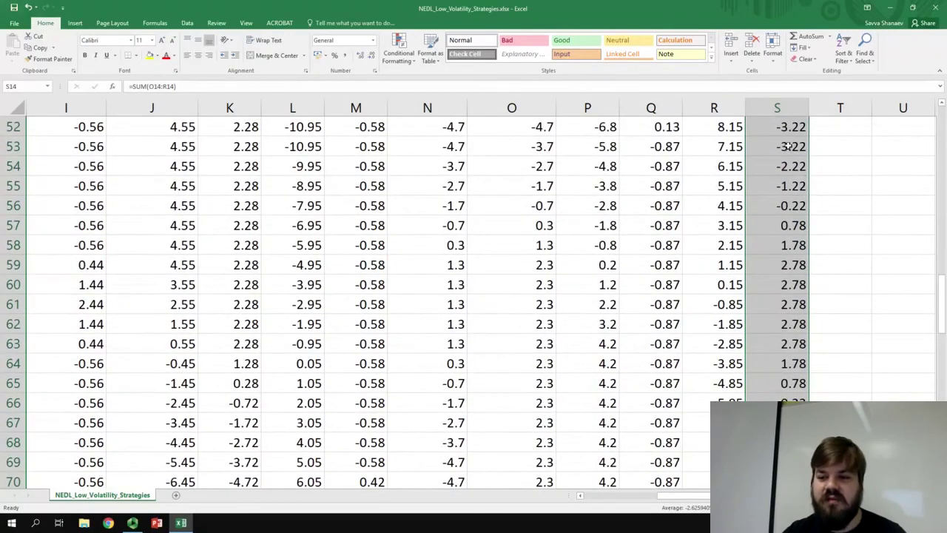
left_click_drag(784, 127, 784, 225)
left_click(786, 248)
left_click_drag(785, 264, 785, 344)
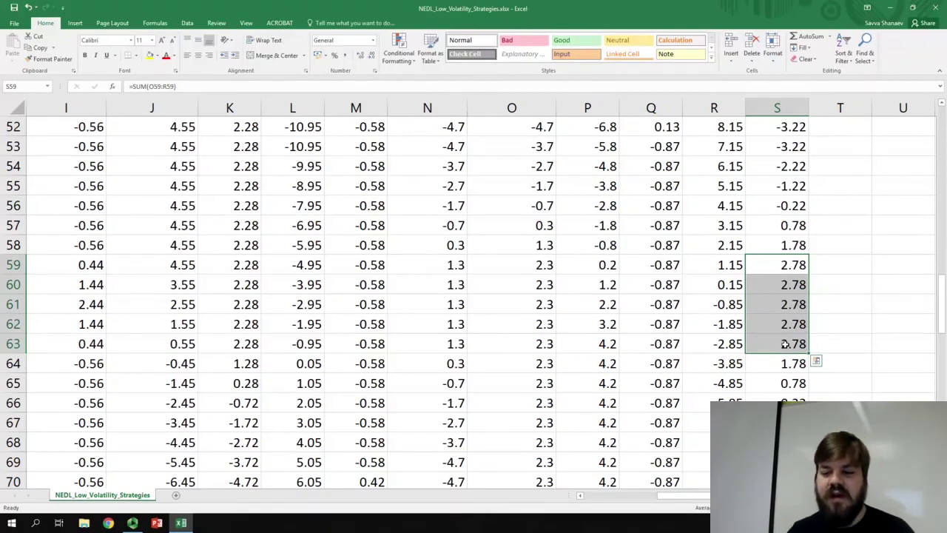
scroll(777, 374, "down", 2)
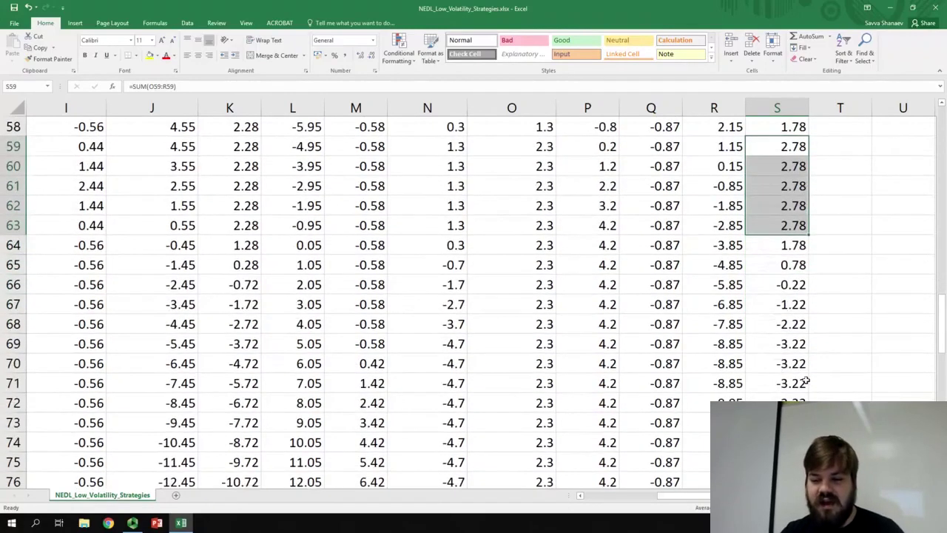
left_click(782, 346)
scroll(788, 378, "down", 1)
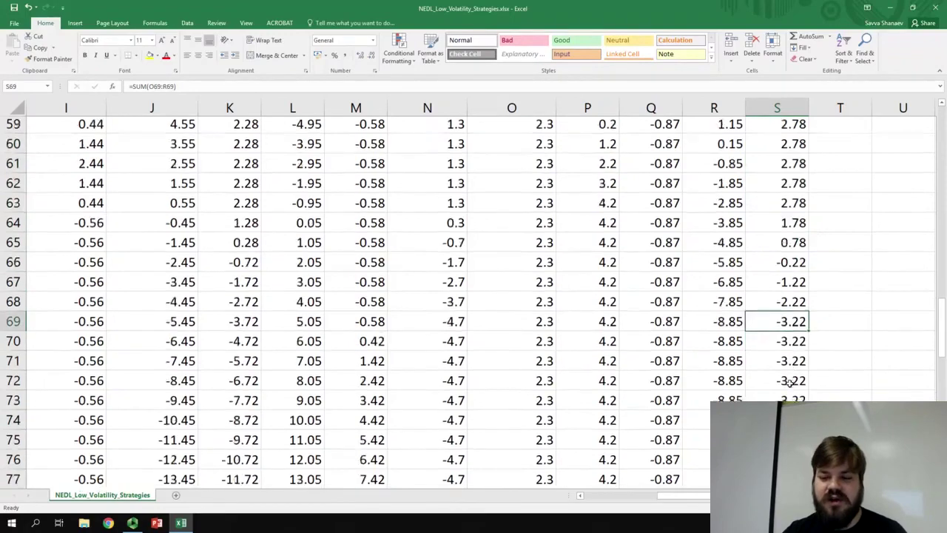
scroll(790, 381, "down", 9)
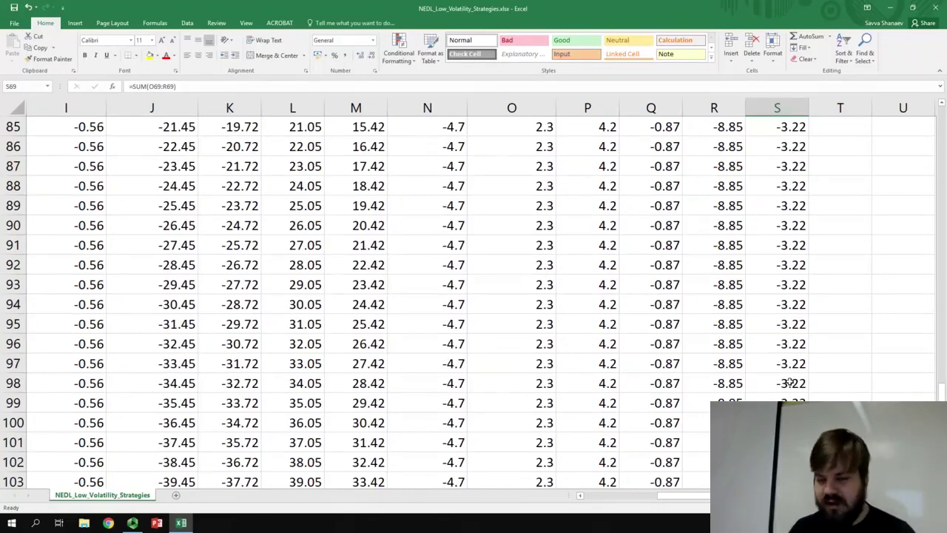
- Examine the "Condor - puts" chart of net and total payoffs beside the payoff table
scroll(790, 381, "up", 20)
left_click_drag(814, 246, 944, 246)
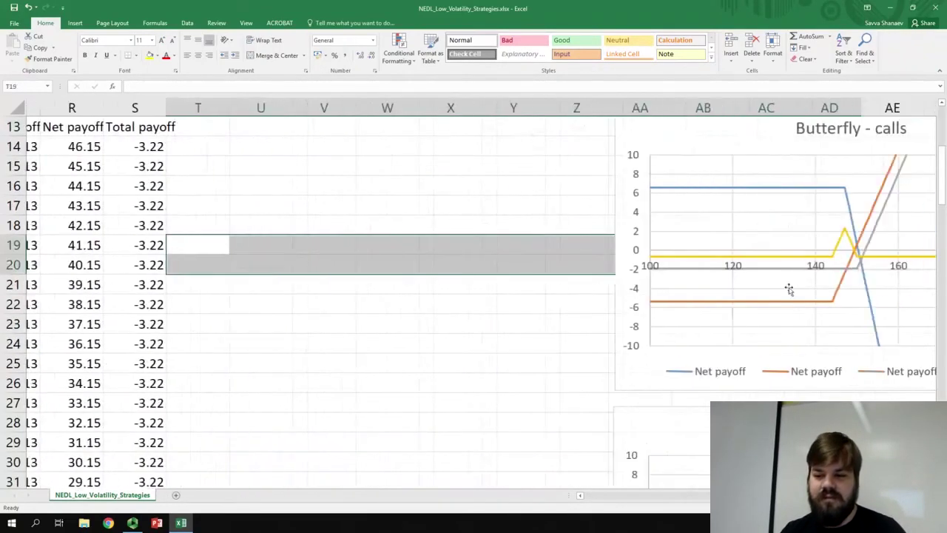
scroll(659, 323, "down", 13)
scroll(654, 326, "down", 5)
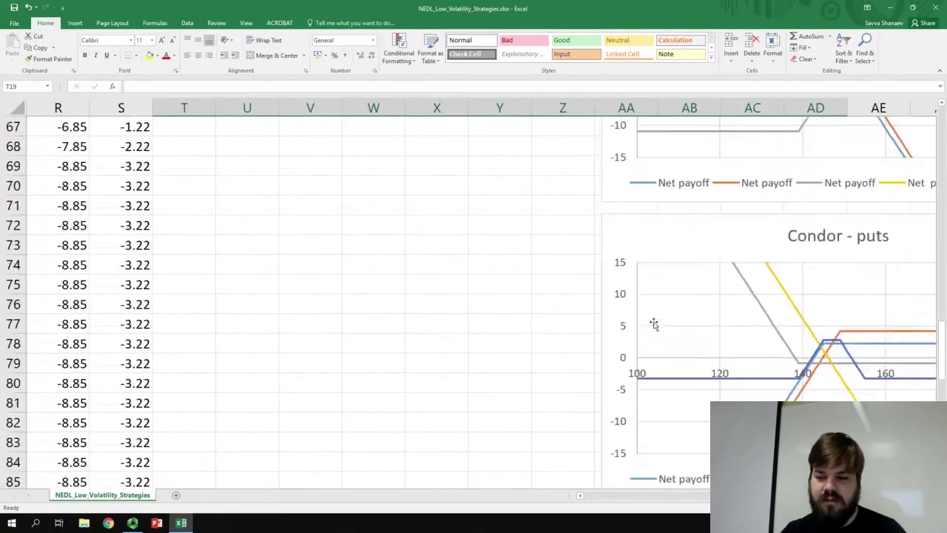
left_click_drag(545, 330, 889, 355)
left_click(914, 303)
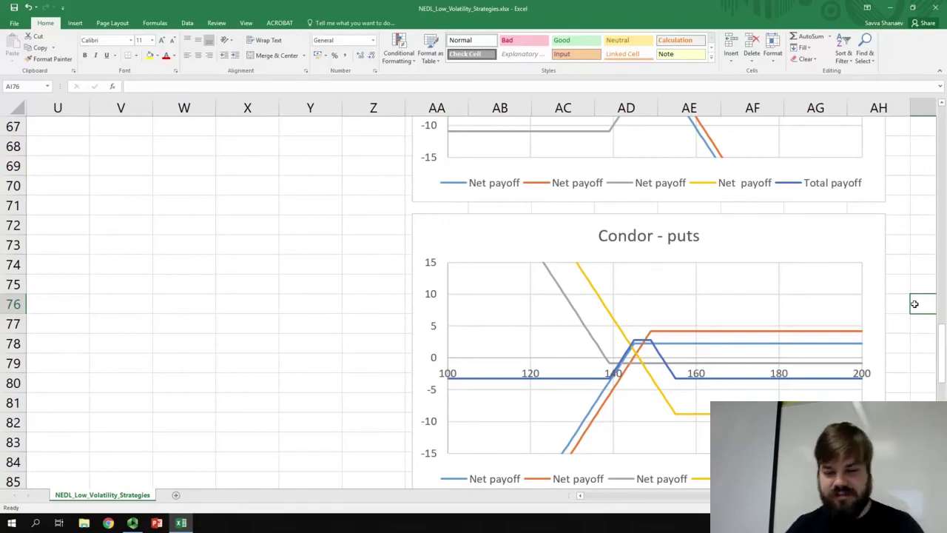
- Compare the total payoff lines in the "Condor - puts or calls?" chart with those in the "Butterfly - puts or calls?" chart
scroll(902, 342, "down", 4)
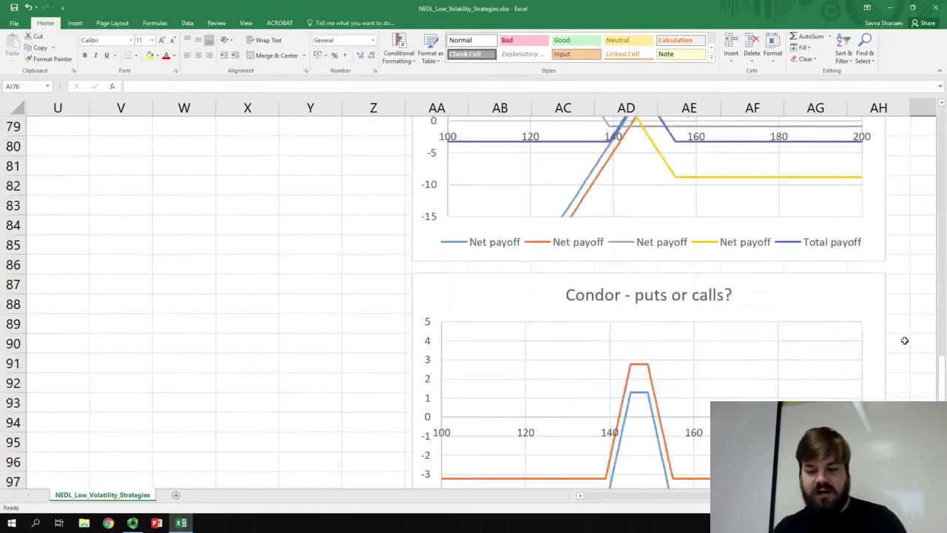
scroll(904, 340, "down", 2)
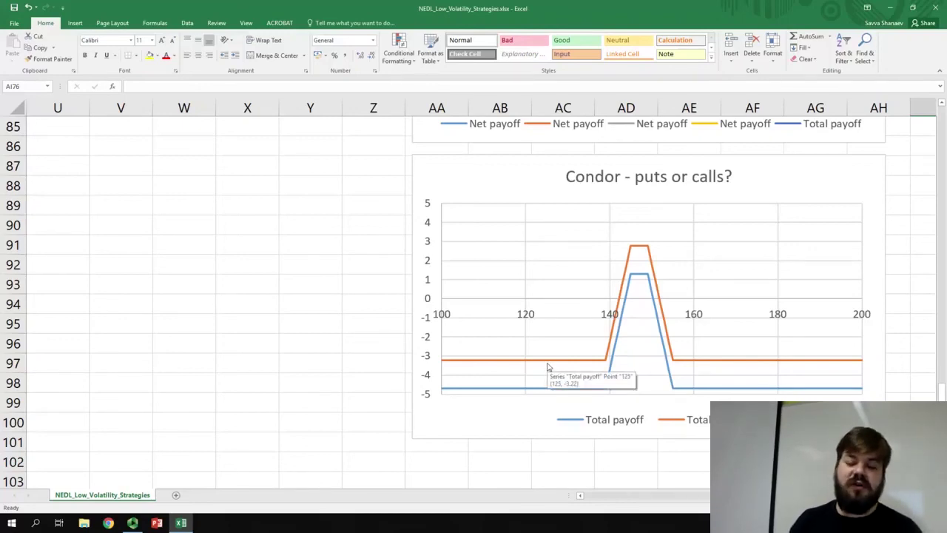
scroll(363, 380, "up", 14)
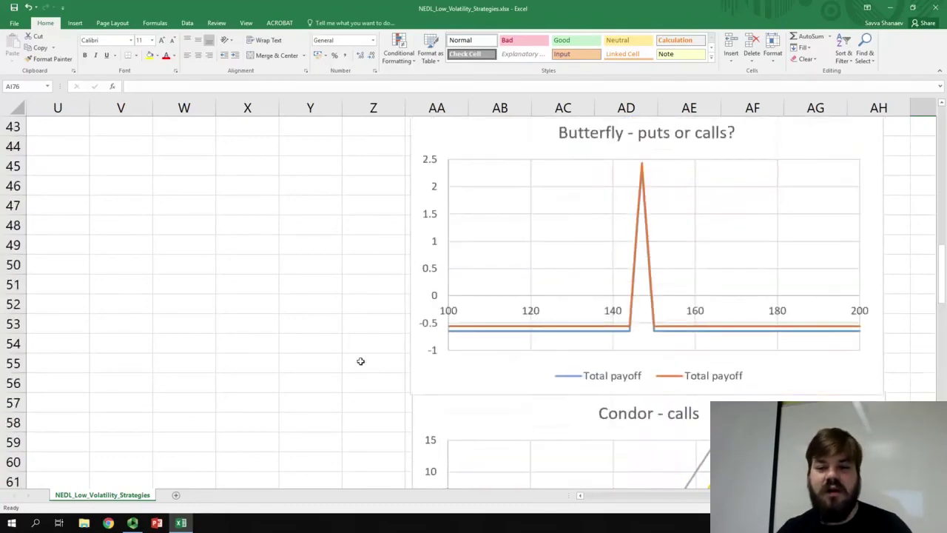
scroll(362, 356, "down", 13)
scroll(360, 354, "down", 3)
scroll(359, 352, "up", 2)
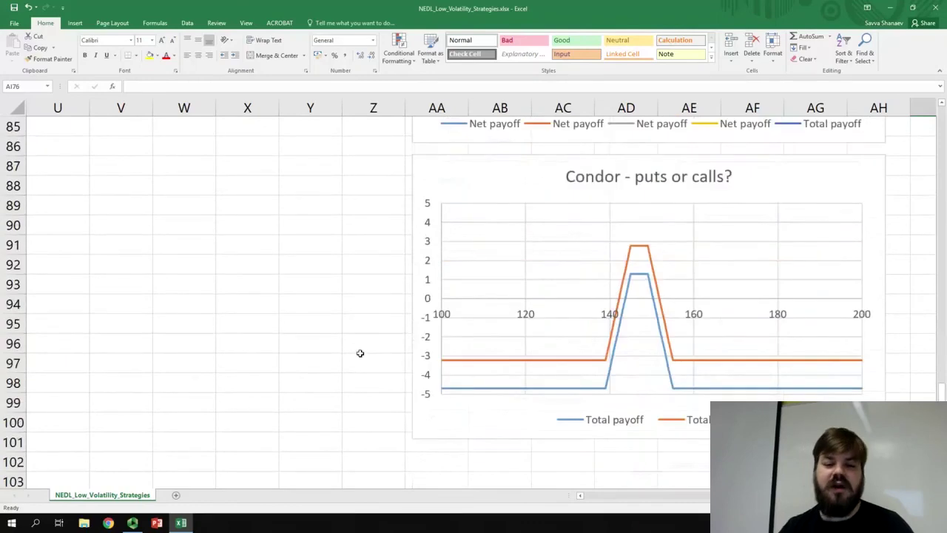